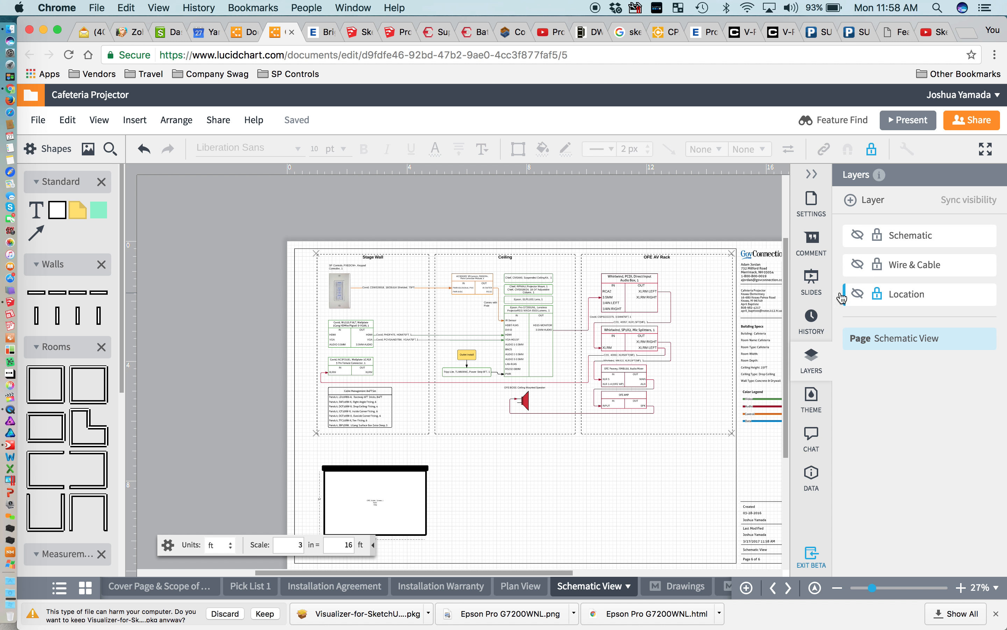
Unlock the Location layer and narrow the OFE AV Rack box from its outer side, closer to its equipment blocks
{"action": "left_click", "coordinate": [841, 297]}
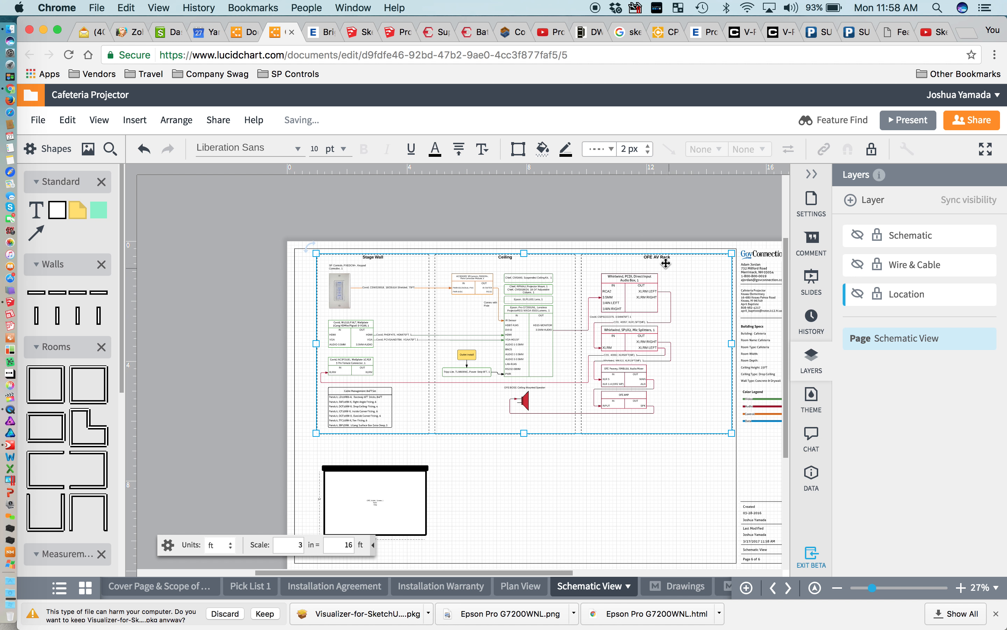
{"action": "double_click", "coordinate": [665, 263]}
{"action": "left_click", "coordinate": [731, 304]}
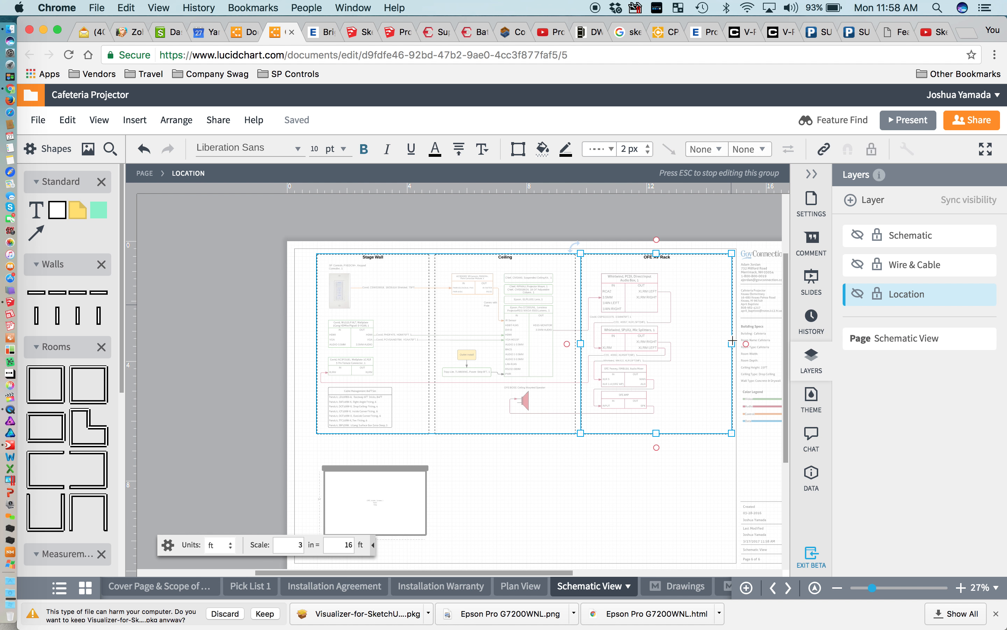
{"action": "left_click_drag", "start_coordinate": [732, 343], "coordinate": [694, 345]}
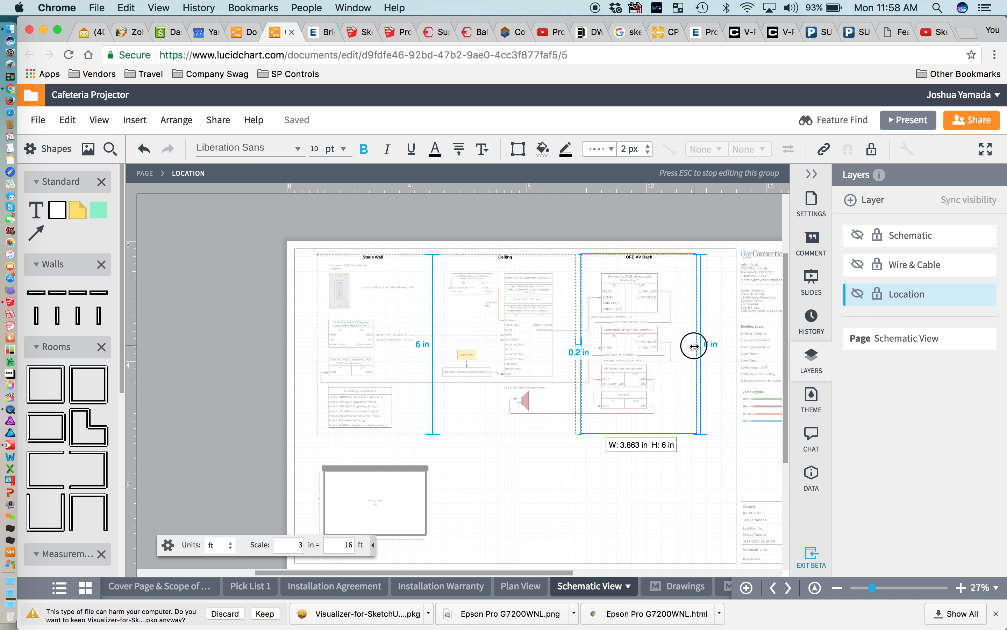
{"action": "left_click_drag", "start_coordinate": [694, 346], "coordinate": [683, 345]}
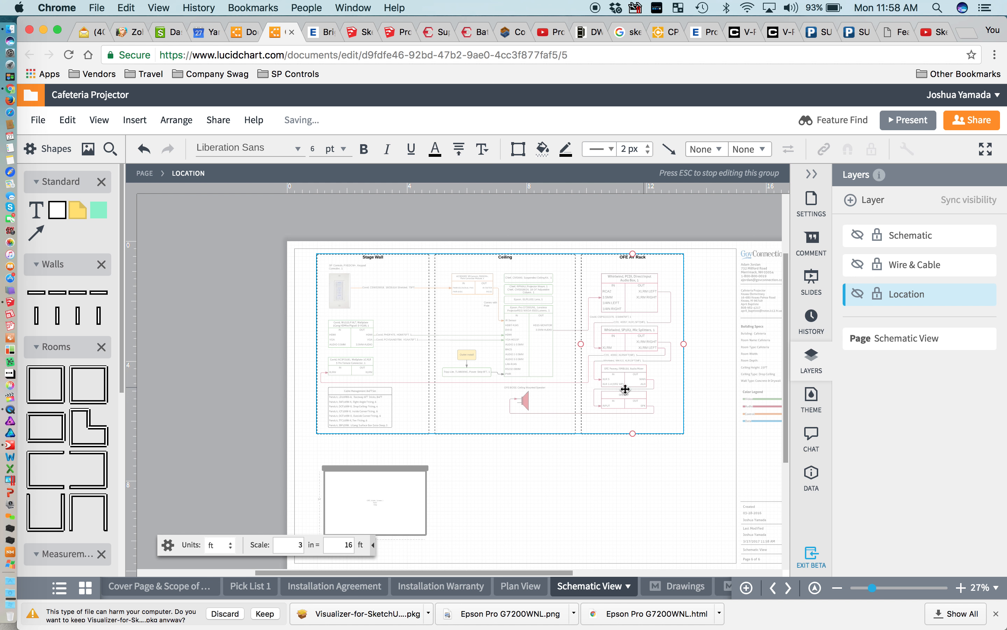
{"action": "left_click", "coordinate": [541, 485]}
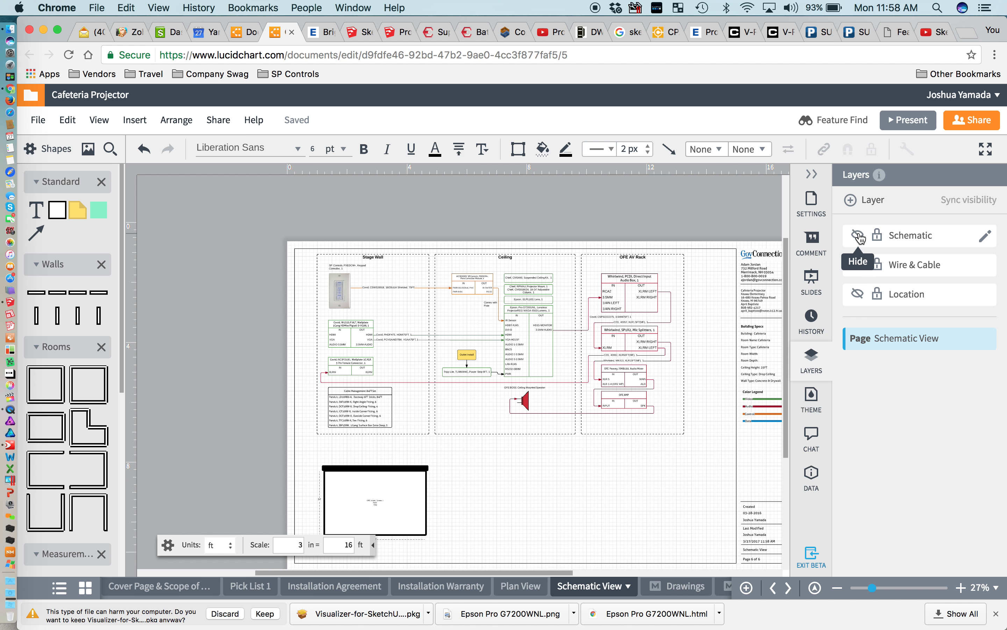
Select all equipment blocks, cables and location boxes of the schematic and shift them right on the page
{"action": "left_click_drag", "start_coordinate": [271, 227], "coordinate": [712, 444]}
{"action": "key", "text": "Right"}
{"action": "key", "text": "Right"}
{"action": "key", "text": "Right"}
{"action": "key", "text": "Right"}
{"action": "key", "text": "Right"}
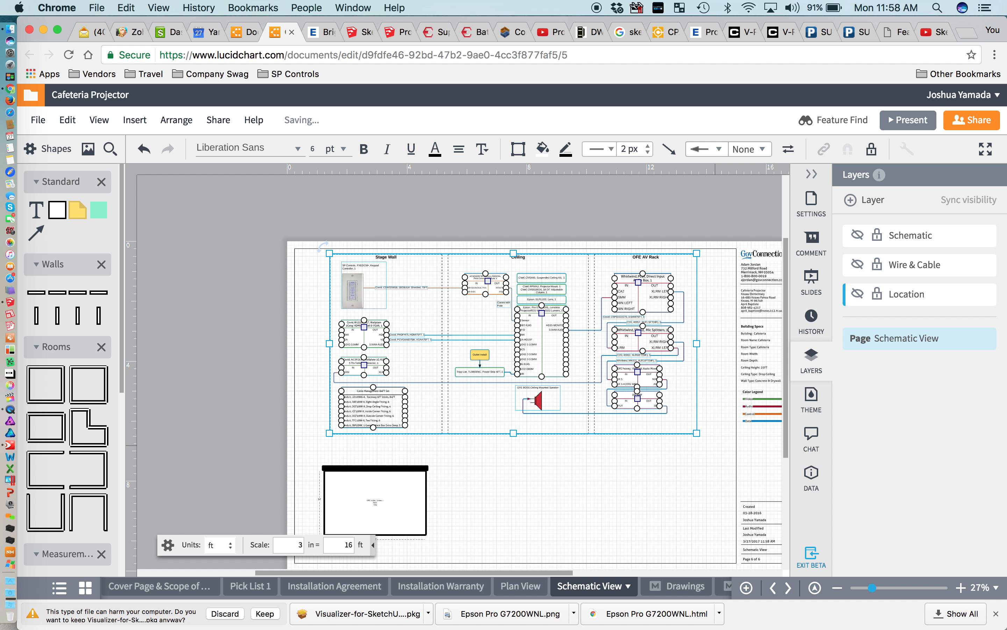
Fine-tune the selected schematic's position slightly further right and up inside the page border, and deselect it
{"action": "scroll", "coordinate": [569, 382], "scroll_direction": "up", "scroll_amount": 5, "text": "ctrl"}
{"action": "scroll", "coordinate": [517, 415], "scroll_direction": "up", "scroll_amount": 3, "text": "ctrl"}
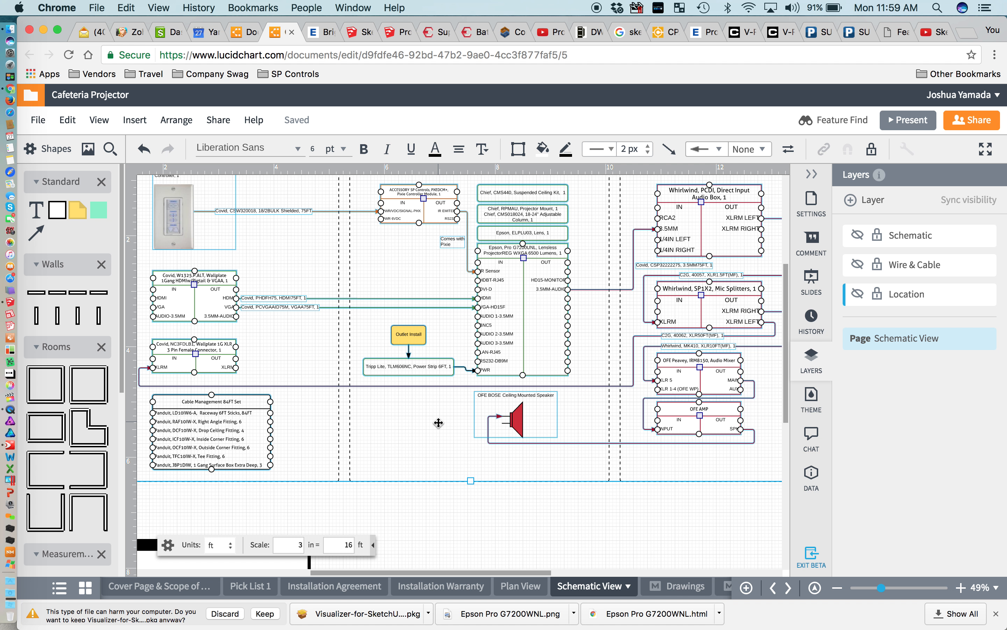
{"action": "scroll", "coordinate": [439, 423], "scroll_direction": "down", "scroll_amount": 3}
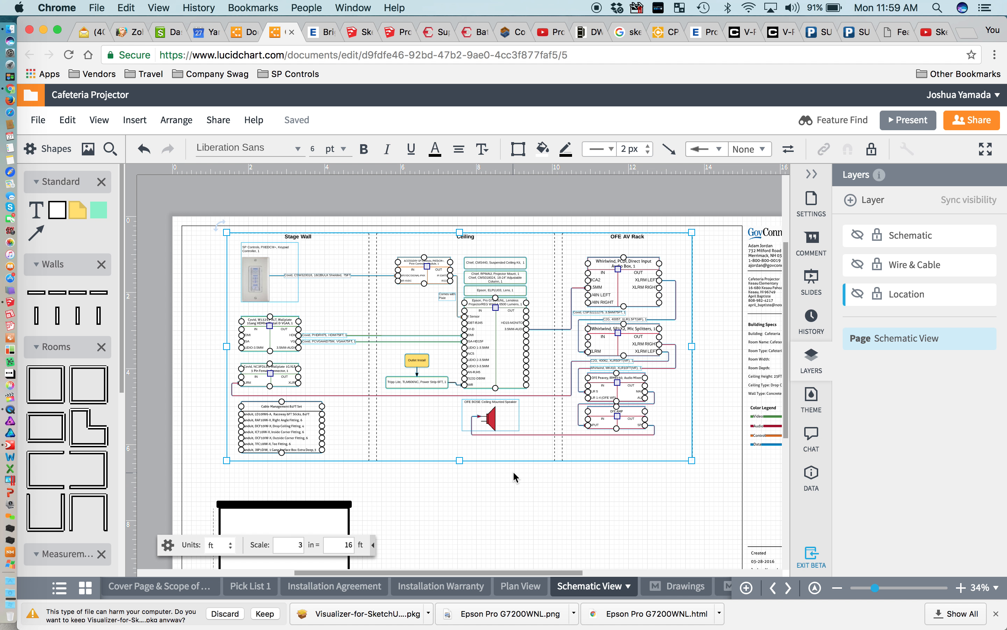
{"action": "key", "text": "Right"}
{"action": "key", "text": "Right"}
{"action": "key", "text": "Right"}
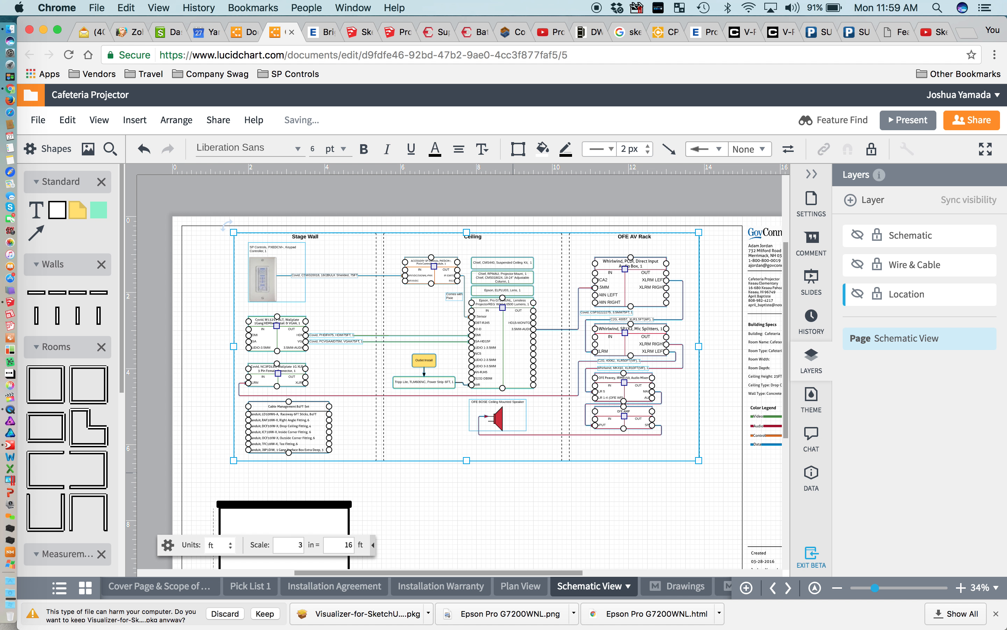
{"action": "key", "text": "Left"}
{"action": "key", "text": "Up"}
{"action": "key", "text": "Down"}
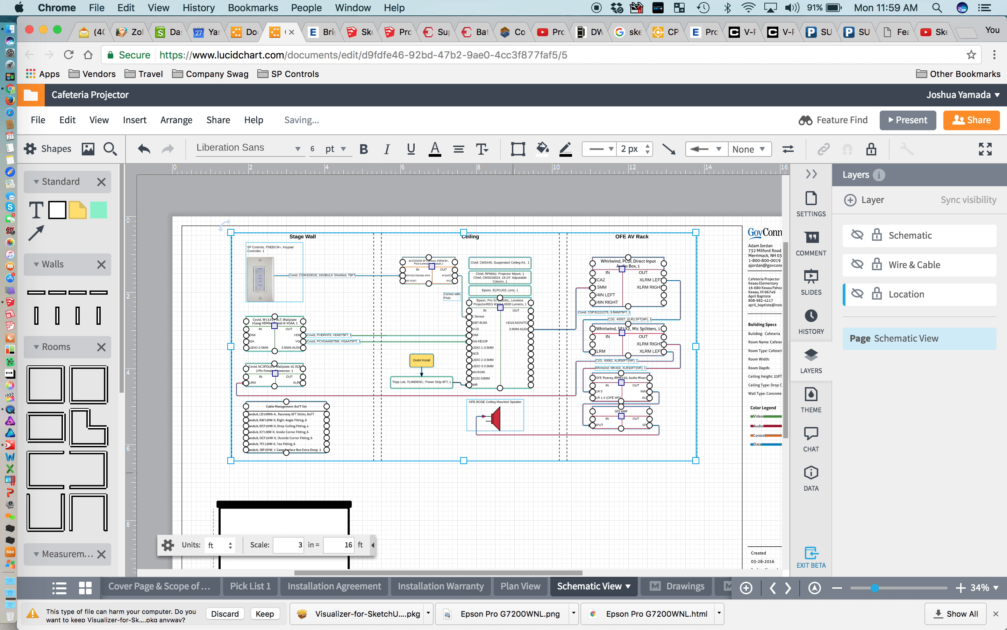
{"action": "key", "text": "Up"}
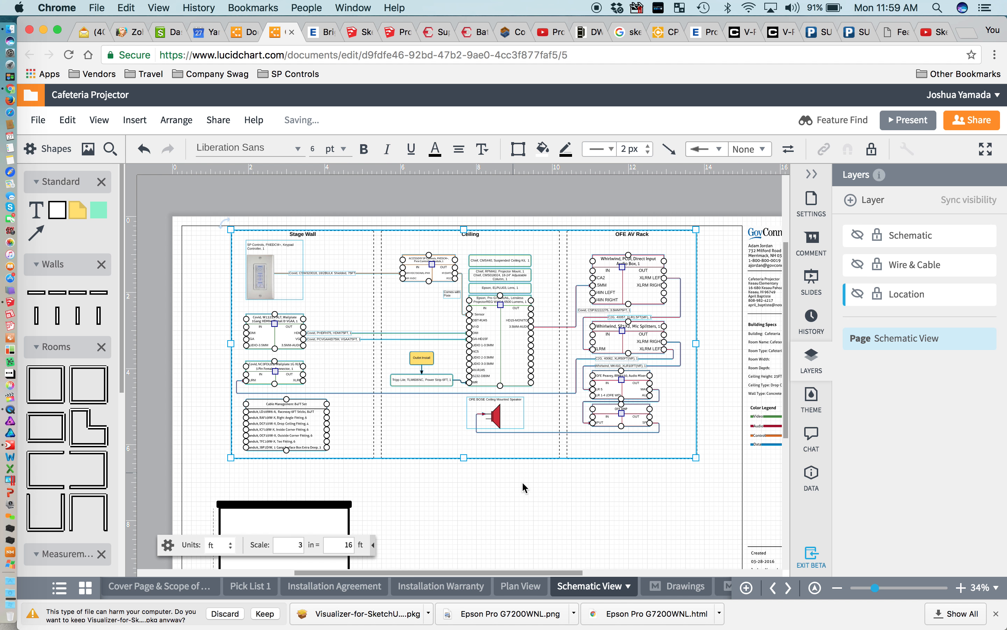
{"action": "left_click", "coordinate": [565, 510]}
{"action": "scroll", "coordinate": [565, 510], "scroll_direction": "down", "scroll_amount": 2}
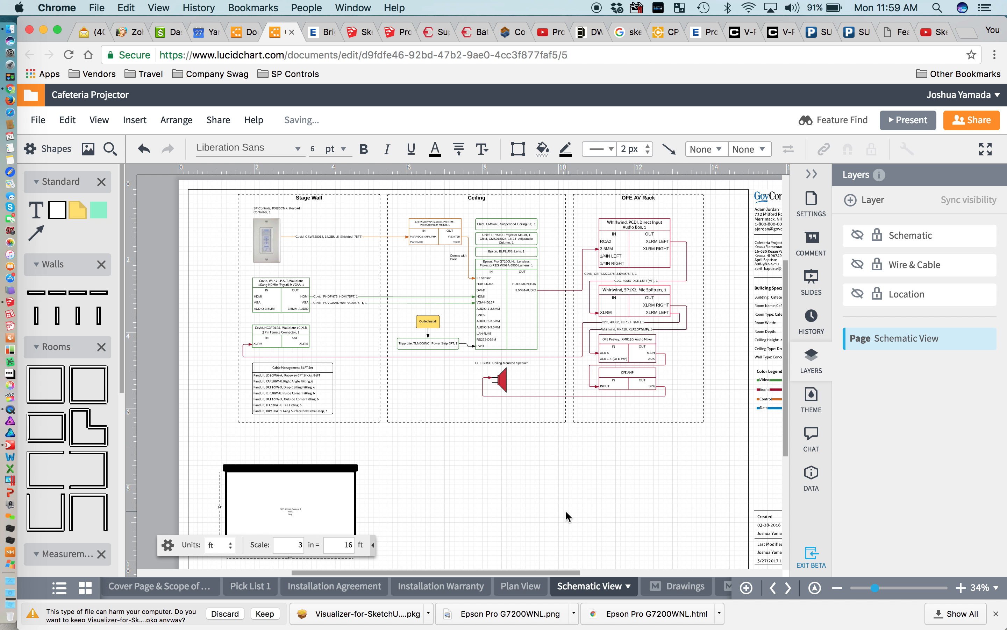
{"action": "left_click", "coordinate": [638, 483]}
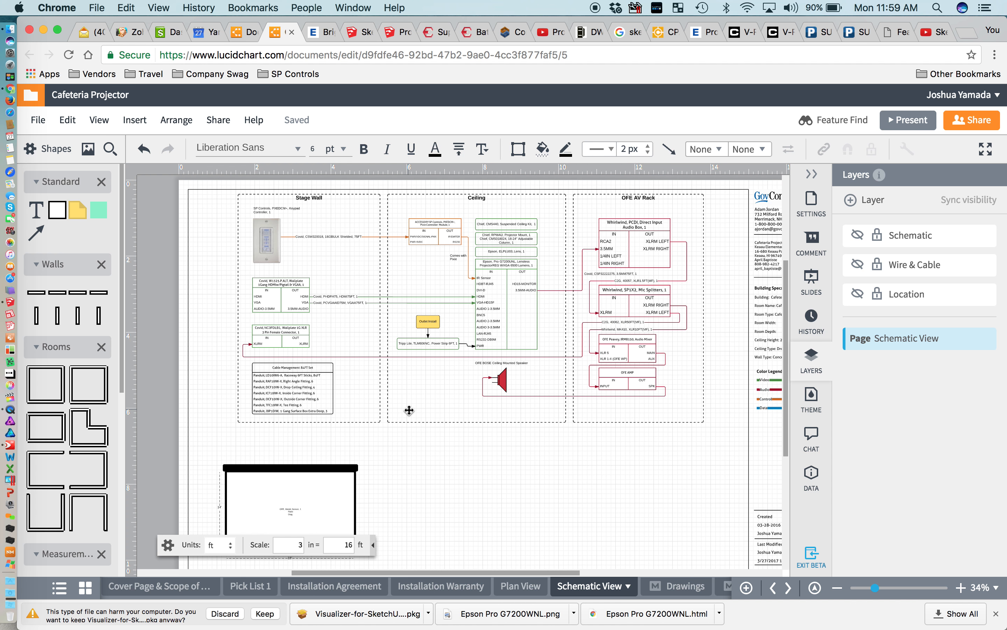
Hide and lock the Location layer so only the equipment blocks and cables remain editable
{"action": "scroll", "coordinate": [497, 468], "scroll_direction": "down", "scroll_amount": 3}
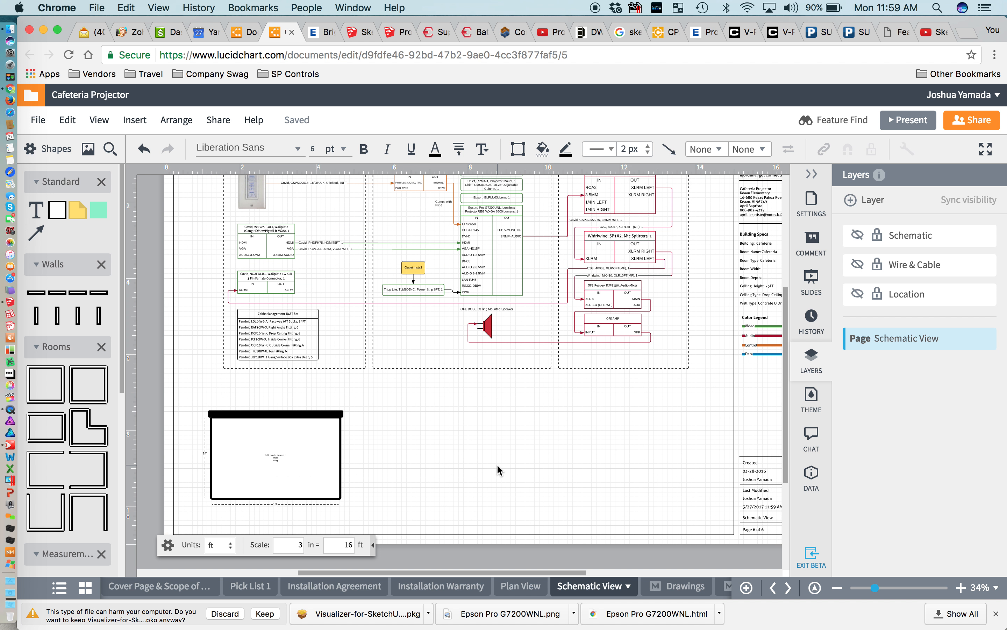
{"action": "scroll", "coordinate": [497, 464], "scroll_direction": "up", "scroll_amount": 3}
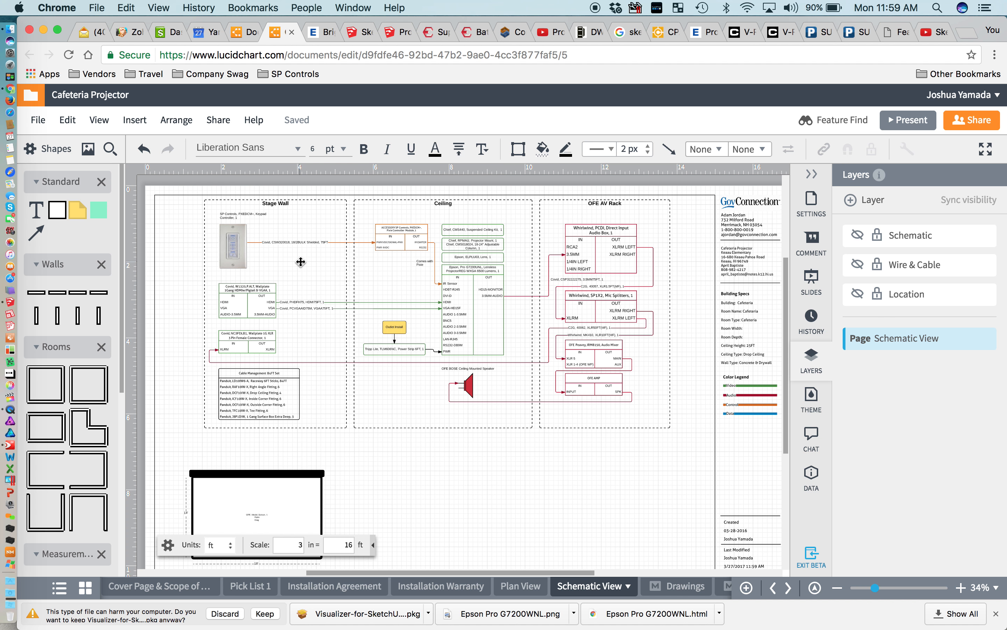
{"action": "left_click", "coordinate": [858, 297]}
{"action": "left_click", "coordinate": [858, 298]}
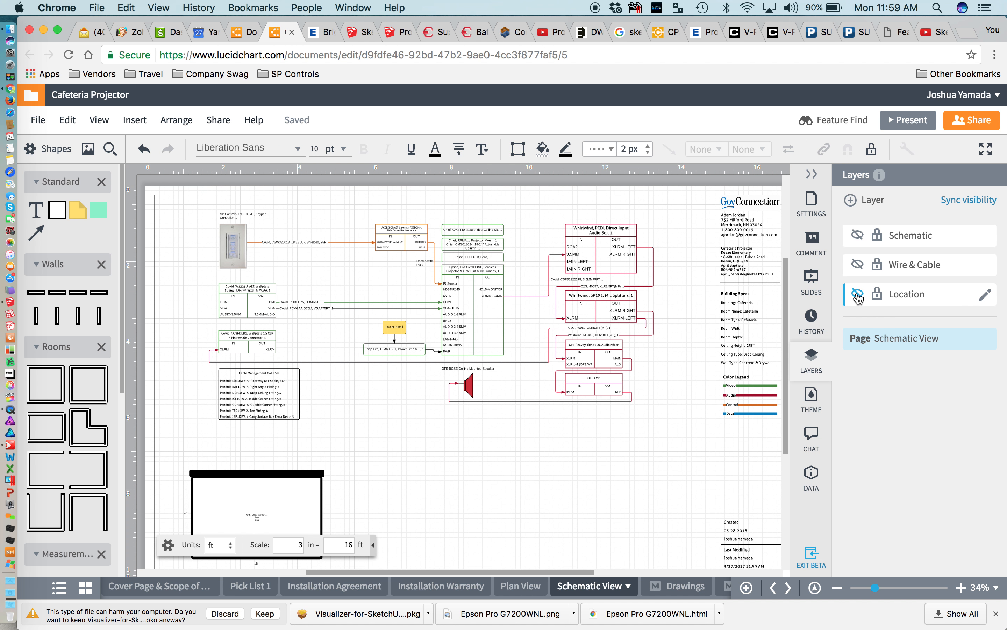
{"action": "left_click", "coordinate": [877, 295]}
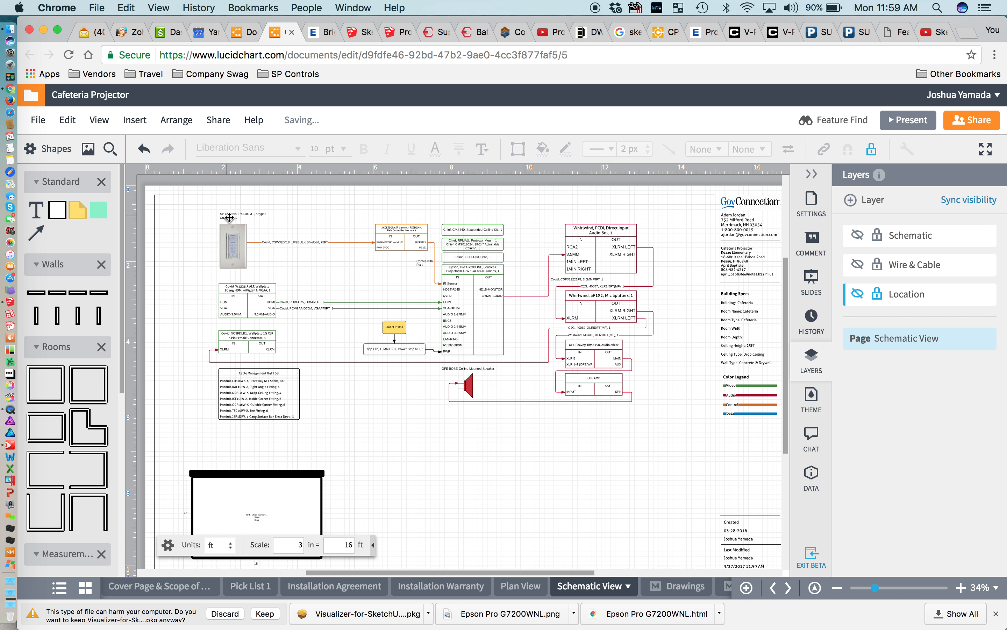
Move the keypad controller's label beside the upper part of the keypad image within its group
{"action": "double_click", "coordinate": [240, 214]}
{"action": "left_click_drag", "start_coordinate": [239, 214], "coordinate": [263, 227]}
{"action": "left_click", "coordinate": [175, 278]}
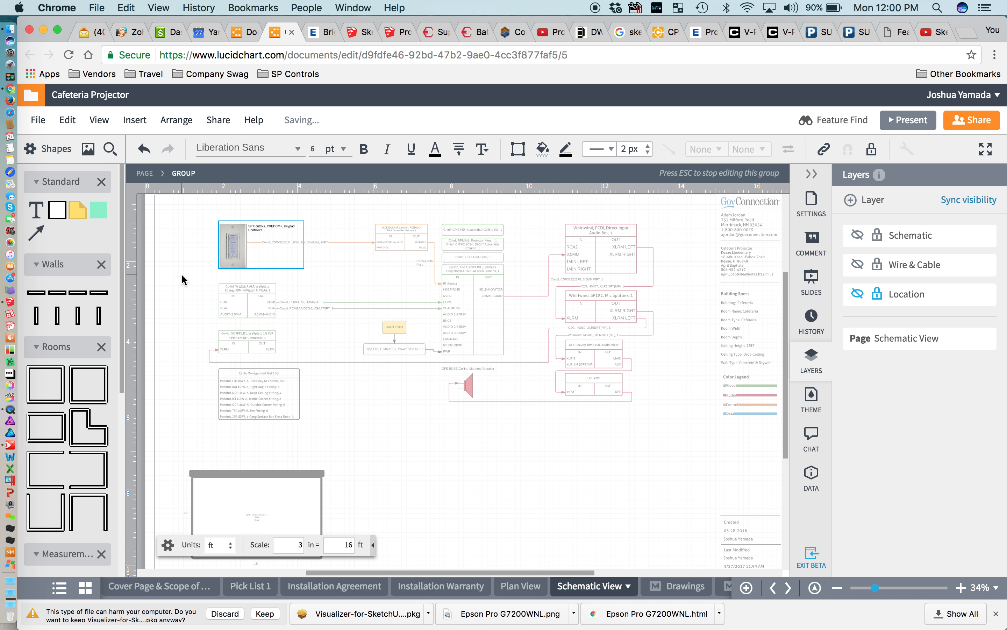
{"action": "key", "text": "Escape"}
Select all equipment blocks and cables above the projection screen and nudge them up
{"action": "left_click_drag", "start_coordinate": [186, 211], "coordinate": [674, 433]}
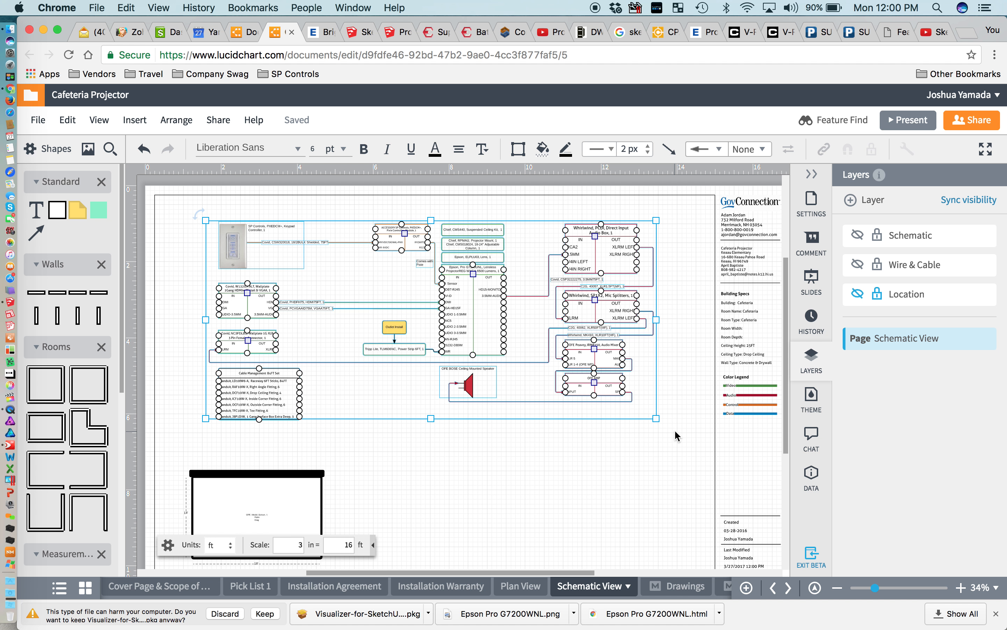
{"action": "key", "text": "Up"}
{"action": "key", "text": "Up"}
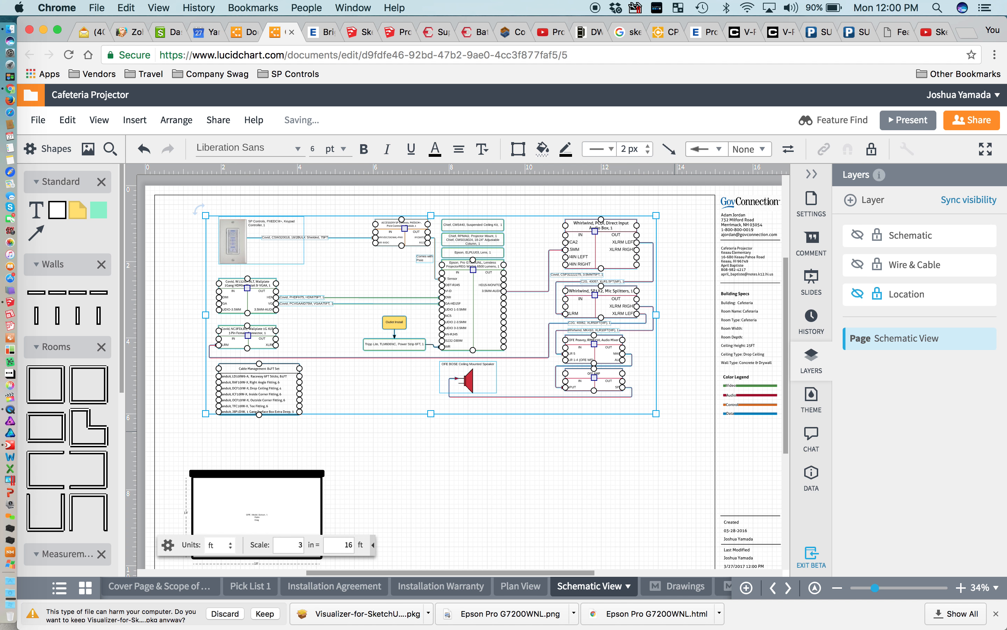
{"action": "key", "text": "Up"}
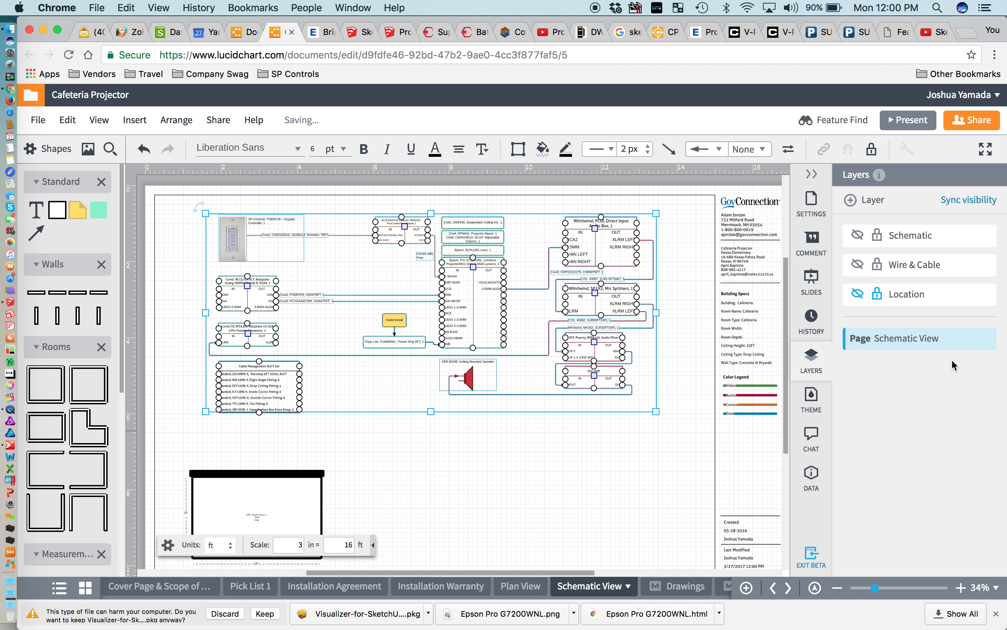
Check the schematic against the Location layer, nudge its blocks and cables up a little more, and leave the layer shown
{"action": "left_click", "coordinate": [857, 296]}
{"action": "left_click", "coordinate": [857, 297]}
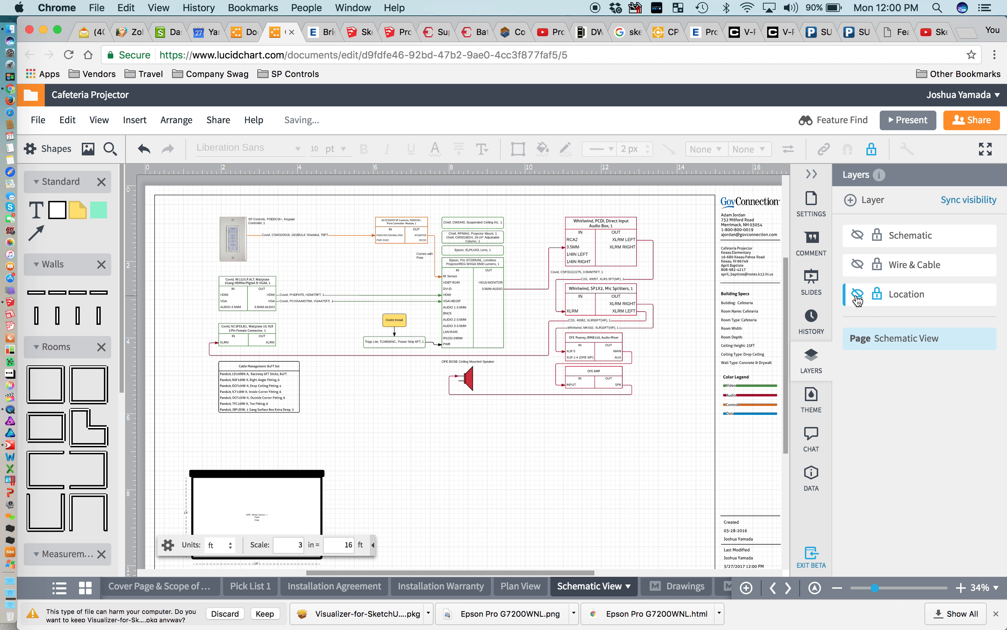
{"action": "left_click_drag", "start_coordinate": [189, 207], "coordinate": [679, 450]}
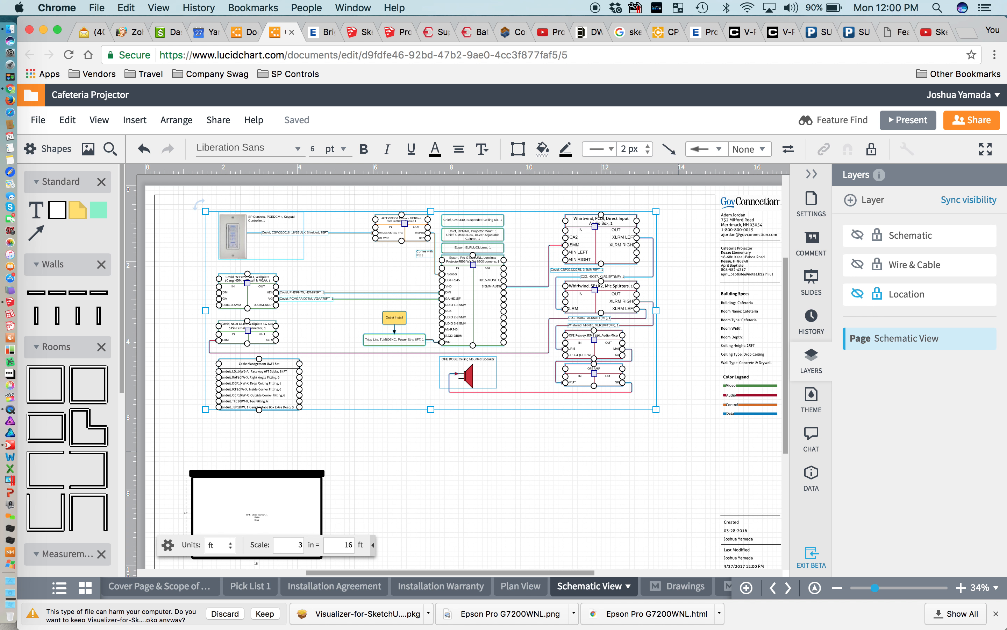
{"action": "key", "text": "Up"}
{"action": "key", "text": "Up"}
{"action": "left_click", "coordinate": [858, 296]}
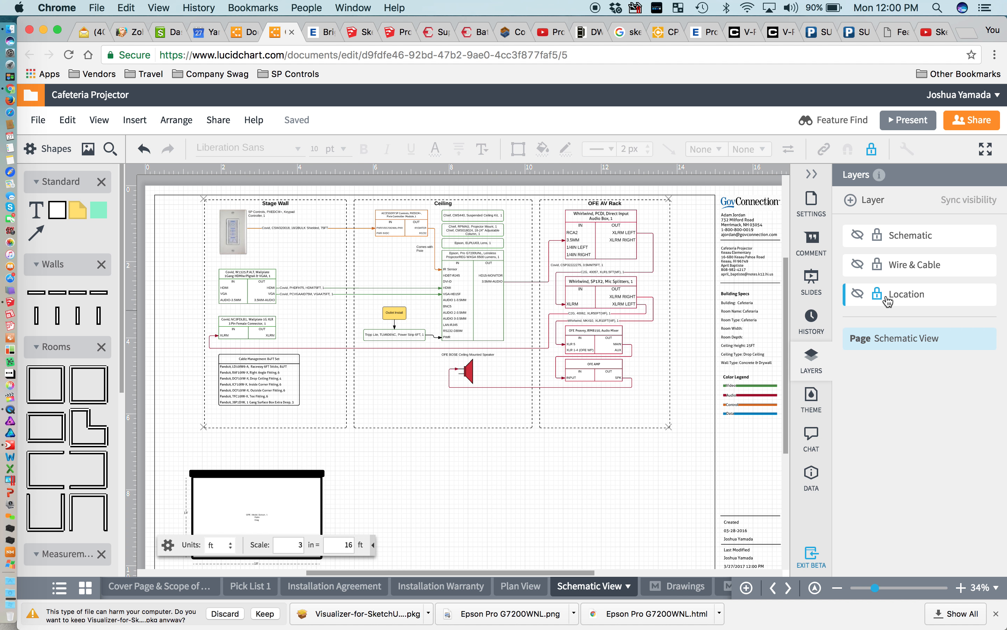
Unlock the Location layer and shorten its group of location boxes slightly from the lower edge
{"action": "left_click", "coordinate": [875, 295]}
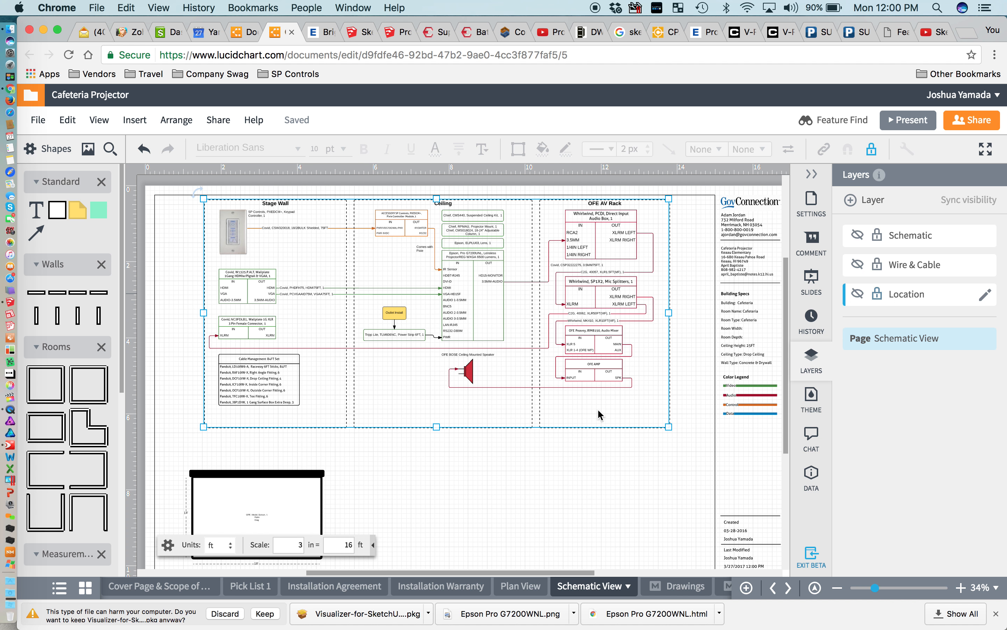
{"action": "left_click", "coordinate": [574, 427]}
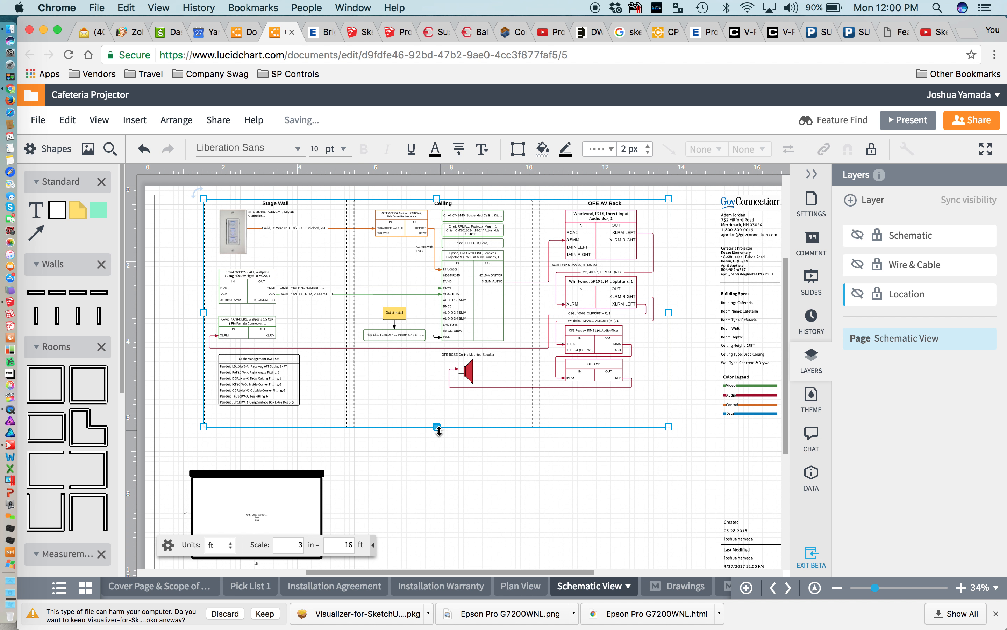
{"action": "mouse_move", "coordinate": [436, 427]}
{"action": "left_mouse_down"}
{"action": "mouse_move", "coordinate": [437, 415]}
{"action": "mouse_move", "coordinate": [438, 424]}
{"action": "left_mouse_up"}
{"action": "left_click", "coordinate": [568, 481]}
Hide the Location layer again and lock it against edits
{"action": "left_click", "coordinate": [856, 293]}
{"action": "left_click_drag", "start_coordinate": [189, 222], "coordinate": [663, 414]}
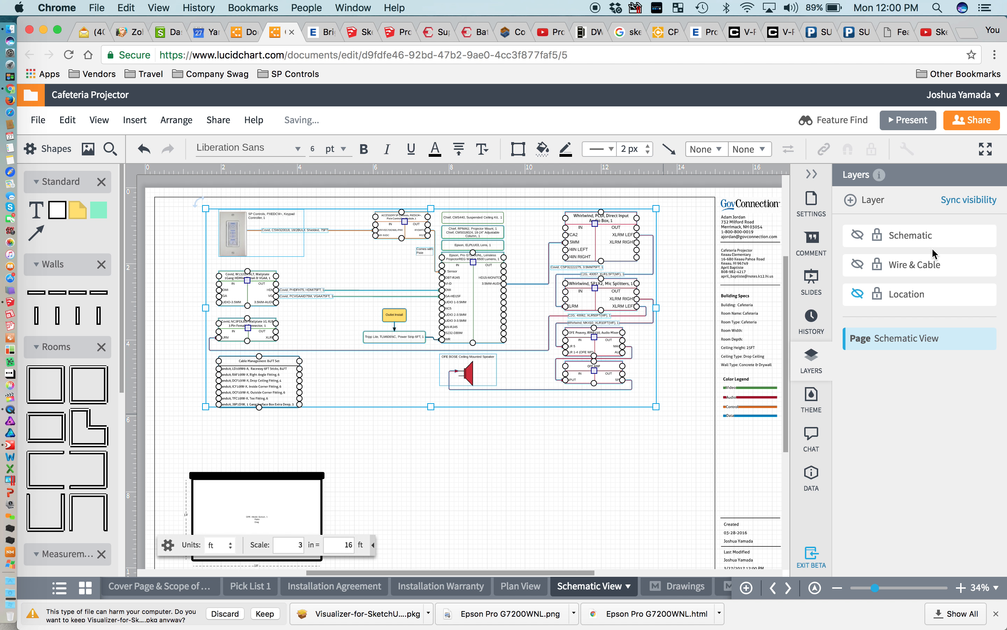
{"action": "left_click", "coordinate": [877, 294]}
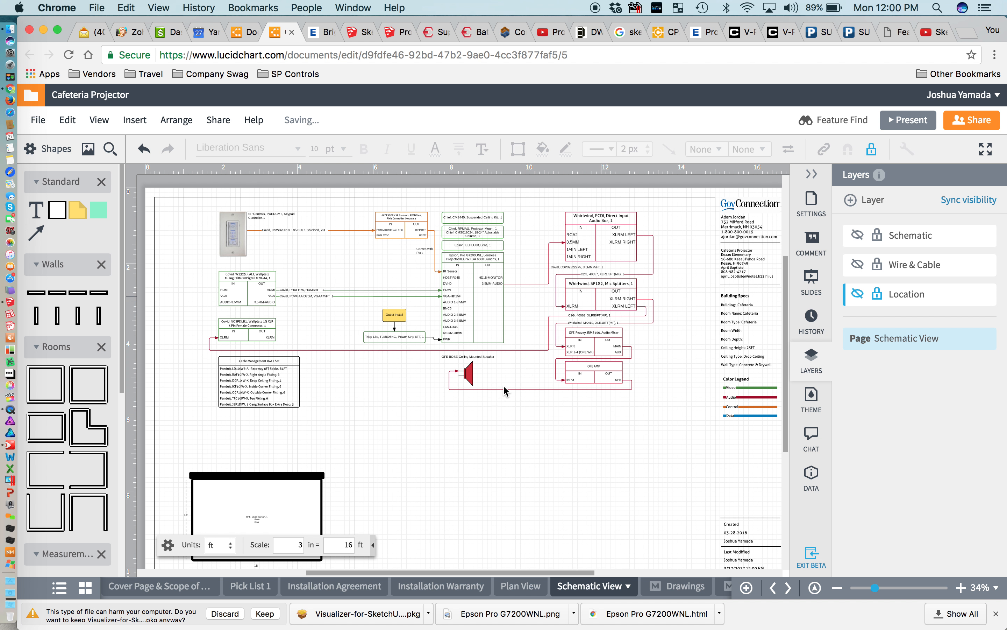
Select the equipment blocks, cables and projection screen, nudge them down slightly, and show the Location layer
{"action": "left_click_drag", "start_coordinate": [685, 485], "coordinate": [223, 217]}
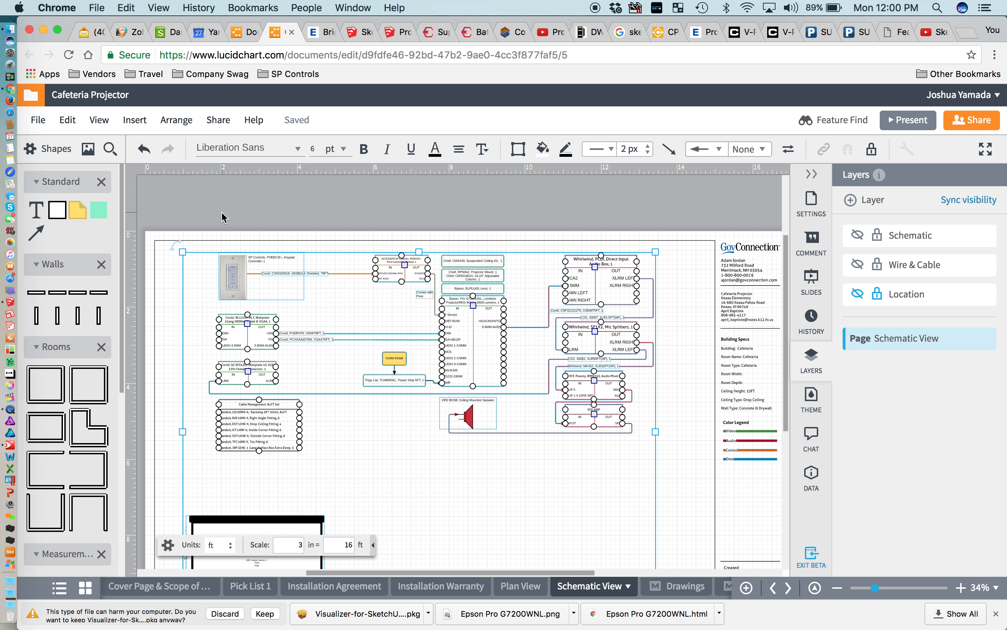
{"action": "key", "text": "Down"}
{"action": "key", "text": "Down"}
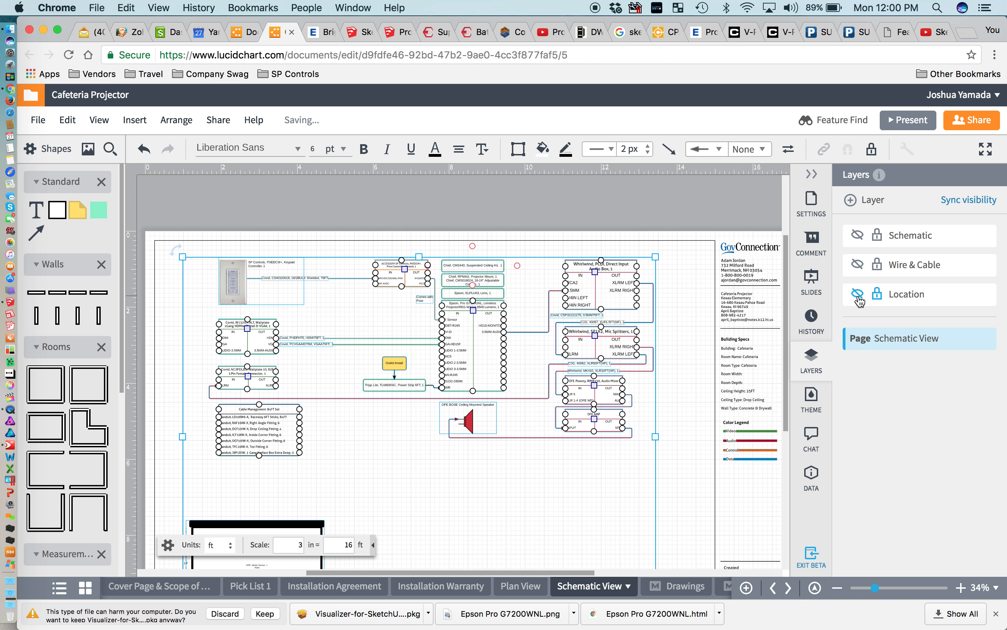
{"action": "left_click", "coordinate": [857, 296]}
{"action": "scroll", "coordinate": [611, 448], "scroll_direction": "down", "scroll_amount": 5}
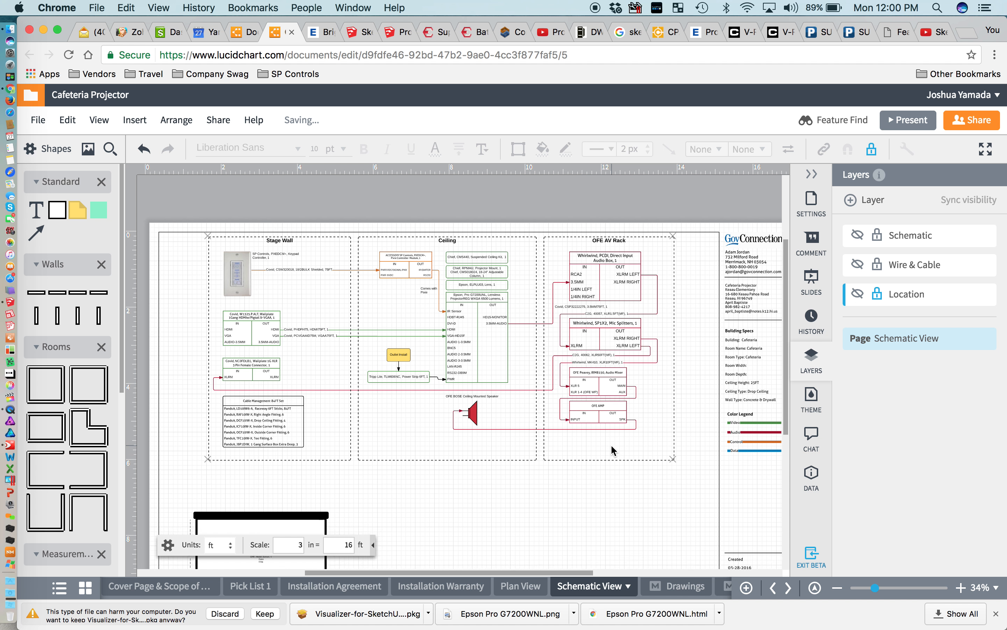
{"action": "right_click", "coordinate": [610, 446]}
{"action": "scroll", "coordinate": [411, 433], "scroll_direction": "down", "scroll_amount": 3}
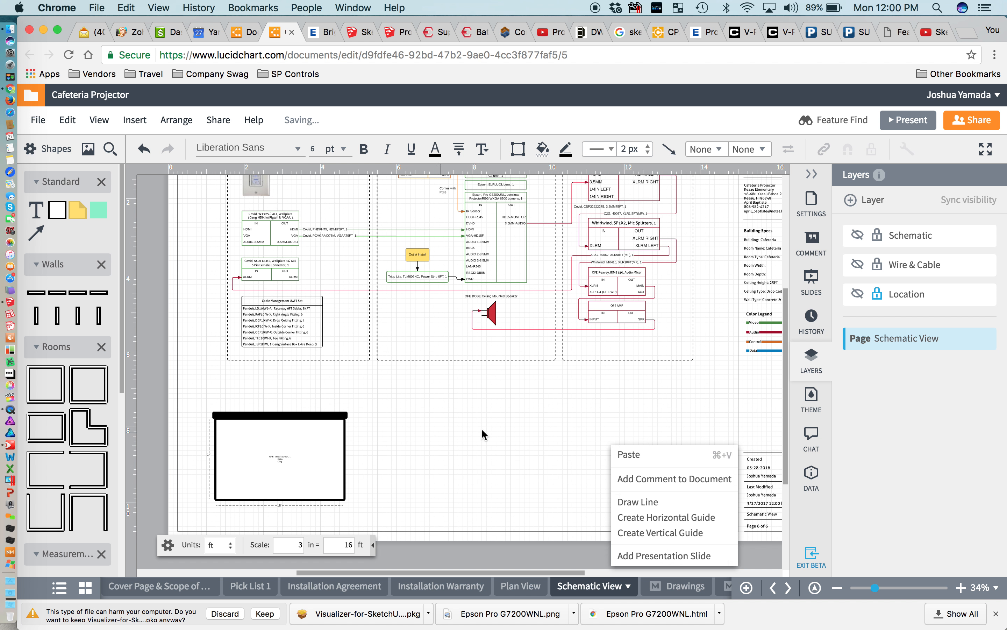
{"action": "left_click", "coordinate": [482, 430]}
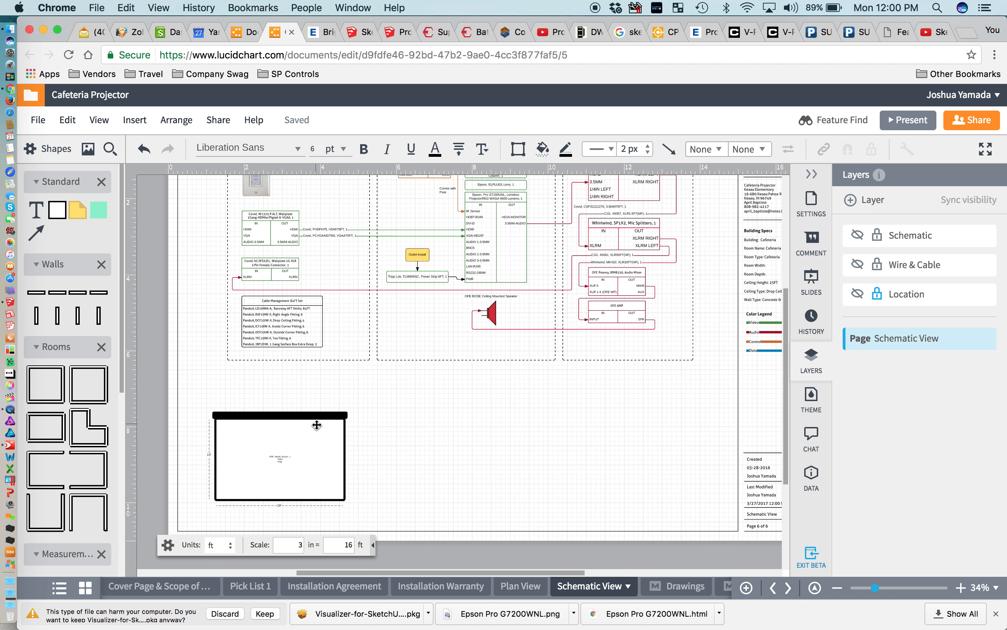
{"action": "scroll", "coordinate": [469, 229], "scroll_direction": "up", "scroll_amount": 3}
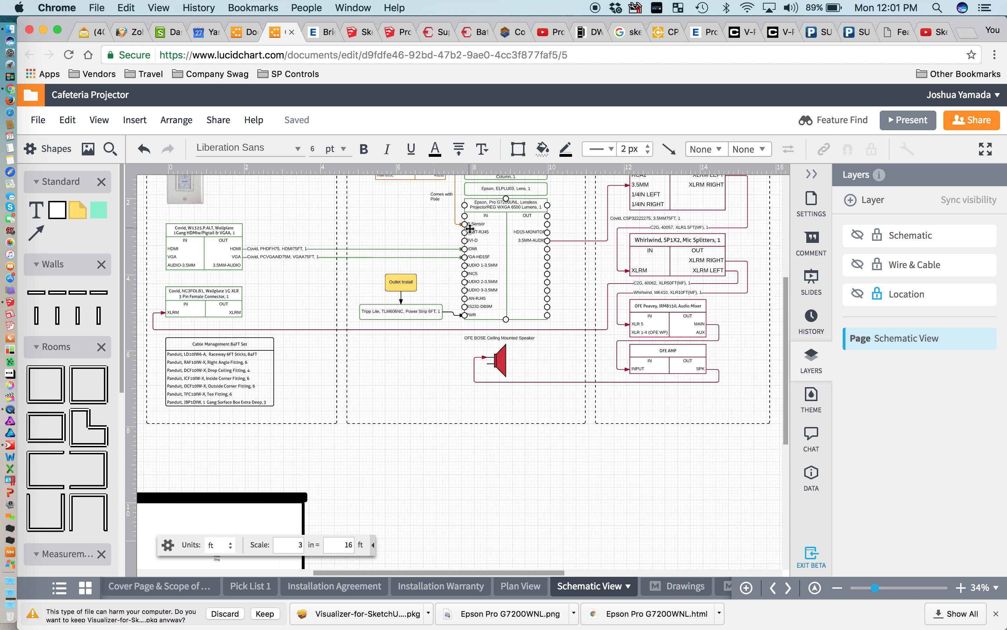
{"action": "scroll", "coordinate": [469, 229], "scroll_direction": "up", "scroll_amount": 3}
{"action": "scroll", "coordinate": [508, 302], "scroll_direction": "up", "scroll_amount": 3}
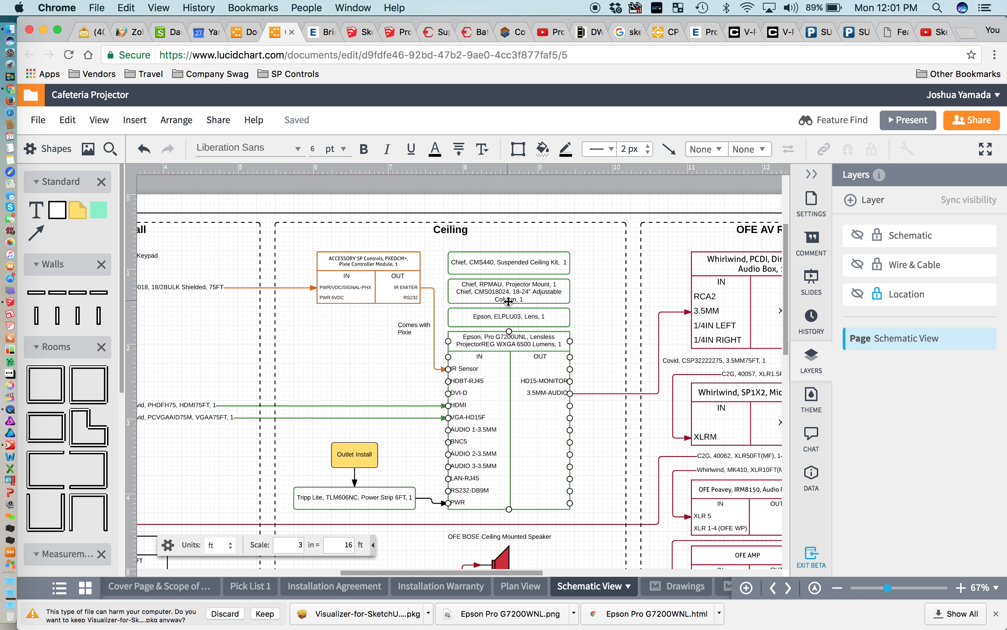
Review the projector and its throw distance on the Plan View page, and return to the Schematic View page
{"action": "left_click", "coordinate": [518, 585]}
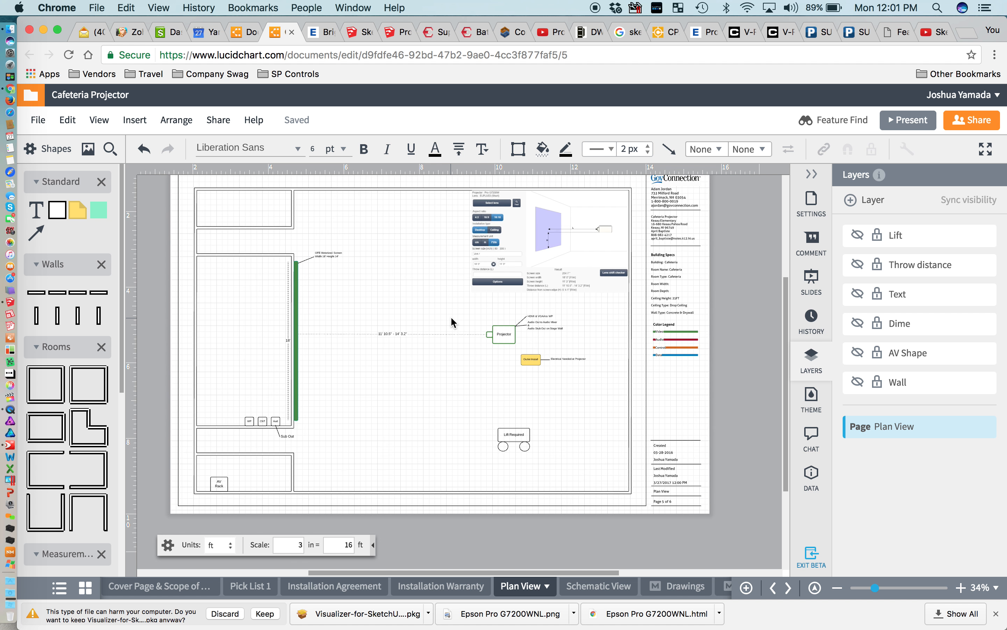
{"action": "scroll", "coordinate": [450, 316], "scroll_direction": "up", "scroll_amount": 3}
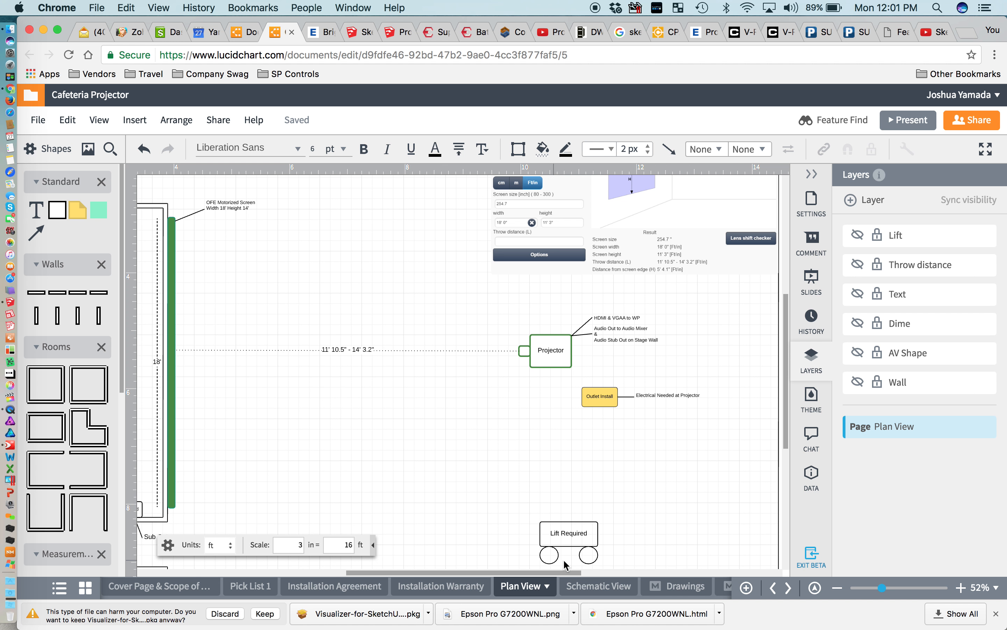
{"action": "left_click", "coordinate": [579, 587]}
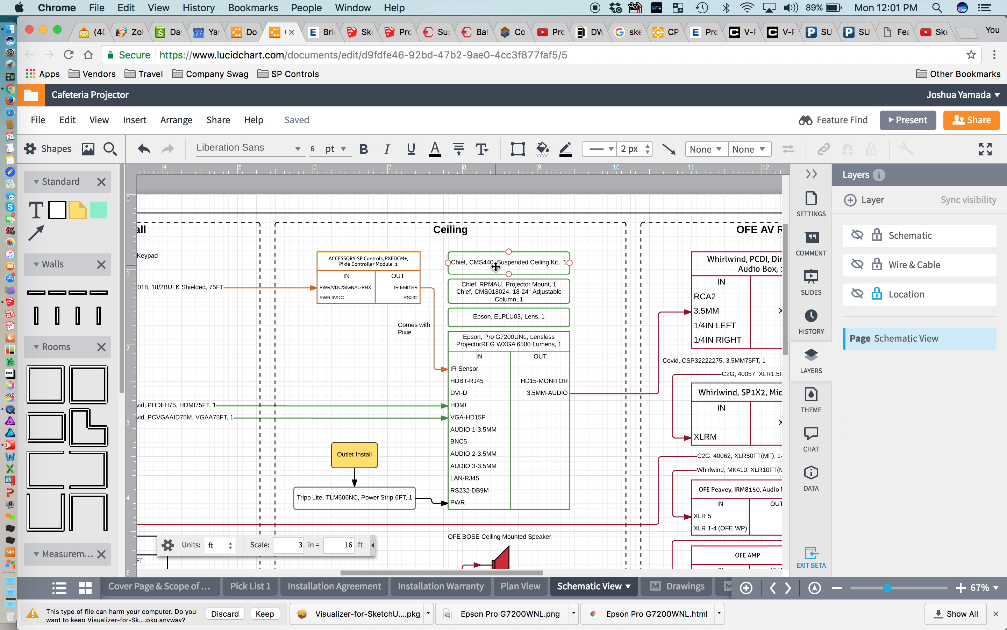
{"action": "left_click", "coordinate": [499, 295]}
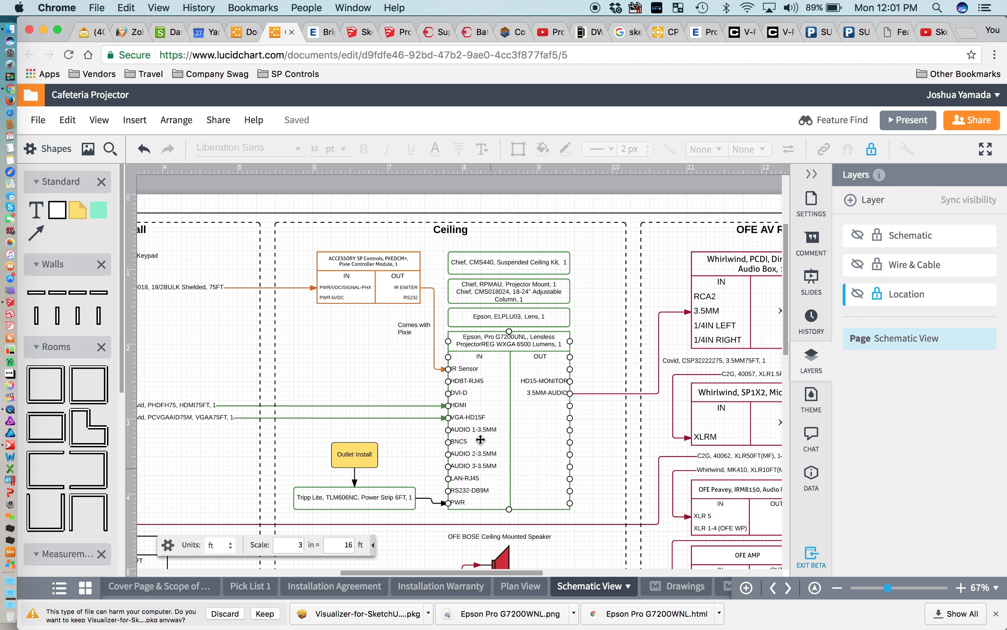
Switch to SketchUp and open the recent model Keaau EL Cafeteria Projector
{"action": "left_click", "coordinate": [9, 309]}
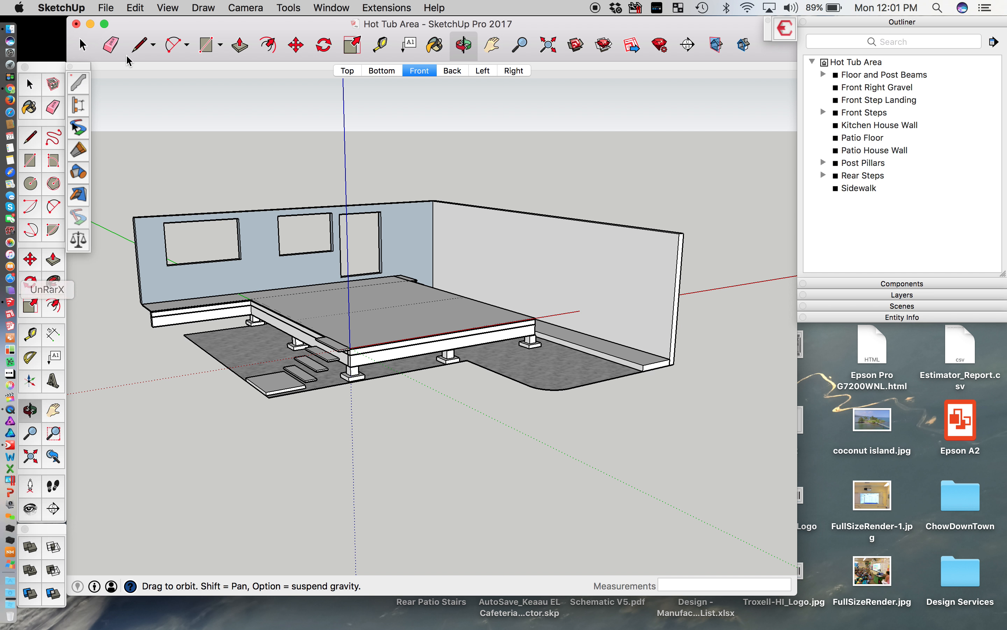
{"action": "left_click", "coordinate": [117, 8]}
{"action": "mouse_move", "coordinate": [200, 51]}
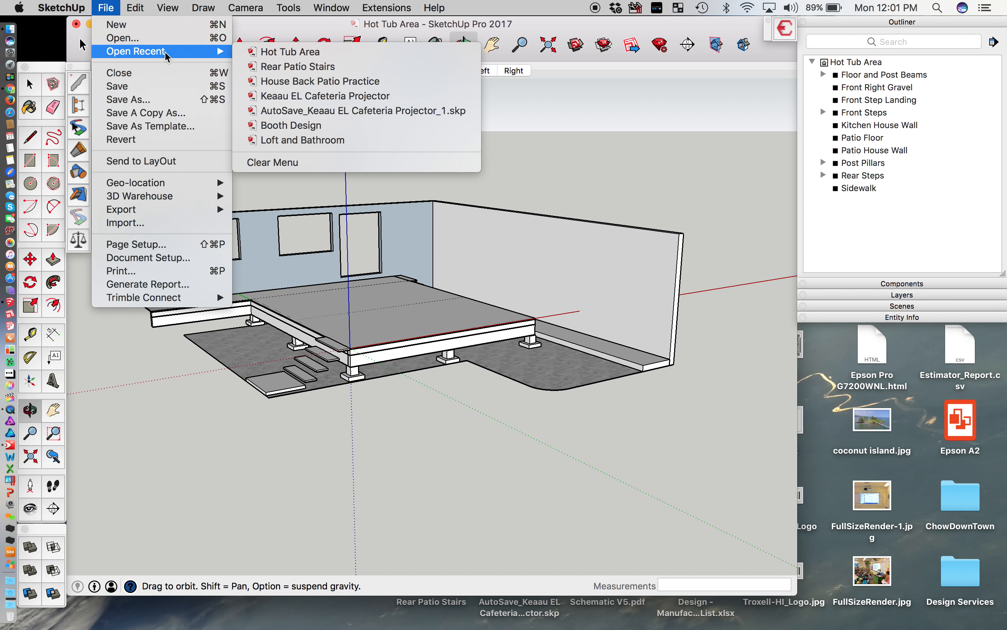
{"action": "left_click", "coordinate": [330, 97]}
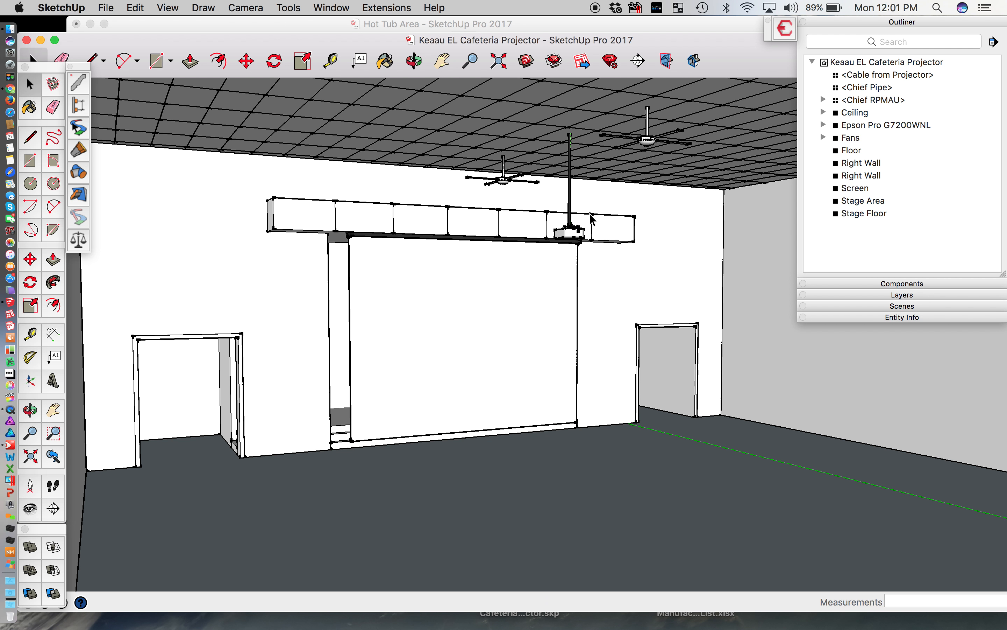
Examine the ceiling-mounted projector up close, including its mount and the green cable attached to it
{"action": "key", "text": "o"}
{"action": "left_click_drag", "start_coordinate": [583, 225], "coordinate": [506, 221]}
{"action": "scroll", "coordinate": [523, 188], "scroll_direction": "up", "scroll_amount": 5}
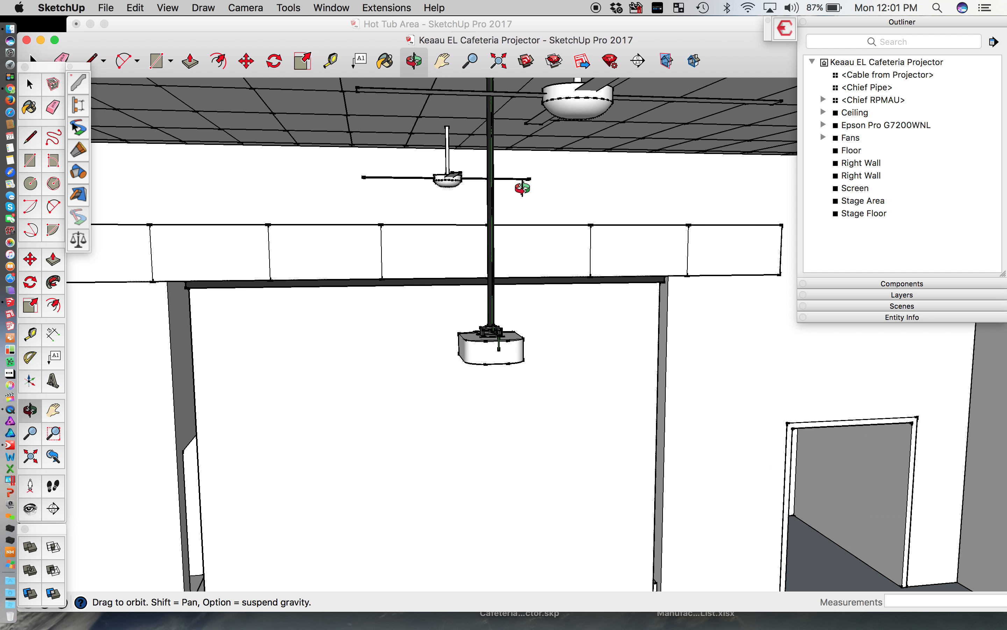
{"action": "scroll", "coordinate": [500, 243], "scroll_direction": "up", "scroll_amount": 2}
{"action": "left_click_drag", "start_coordinate": [469, 369], "coordinate": [629, 364]}
{"action": "left_click_drag", "start_coordinate": [625, 405], "coordinate": [589, 411]}
{"action": "scroll", "coordinate": [597, 416], "scroll_direction": "up", "scroll_amount": 5}
{"action": "left_click_drag", "start_coordinate": [560, 339], "coordinate": [424, 367]}
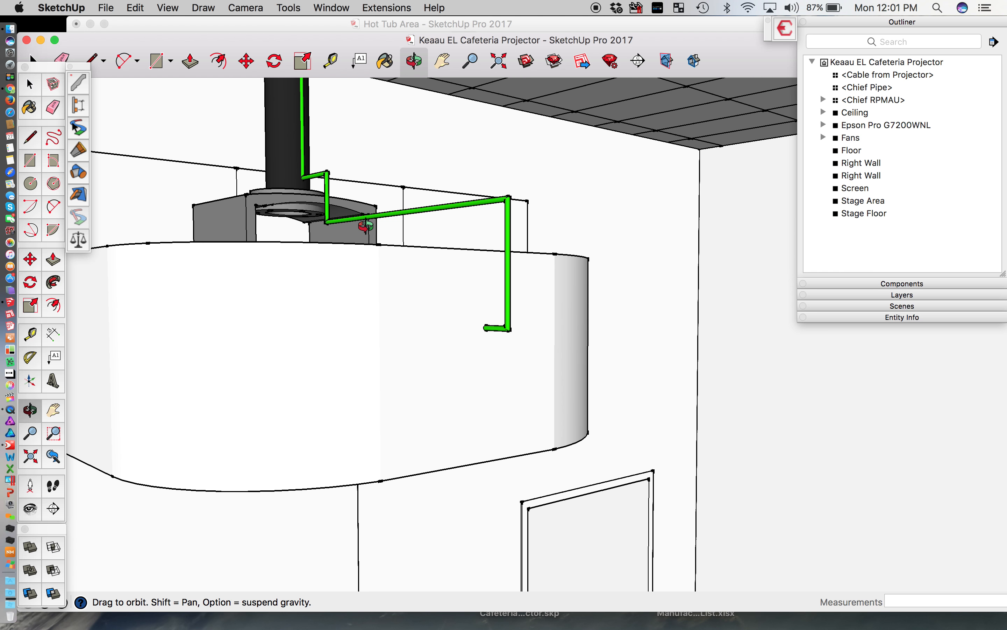
Inspect the cable and mounting pipe along their run from the projector up through the ceiling
{"action": "left_click_drag", "start_coordinate": [326, 225], "coordinate": [317, 472]}
{"action": "key", "text": "h"}
{"action": "left_click_drag", "start_coordinate": [325, 173], "coordinate": [358, 287]}
{"action": "left_click_drag", "start_coordinate": [567, 129], "coordinate": [523, 362]}
{"action": "left_click_drag", "start_coordinate": [517, 310], "coordinate": [516, 273]}
{"action": "scroll", "coordinate": [515, 272], "scroll_direction": "down", "scroll_amount": 3}
{"action": "left_click_drag", "start_coordinate": [300, 253], "coordinate": [506, 283]}
{"action": "left_click_drag", "start_coordinate": [186, 276], "coordinate": [373, 352]}
{"action": "scroll", "coordinate": [339, 315], "scroll_direction": "up", "scroll_amount": 5}
{"action": "scroll", "coordinate": [339, 315], "scroll_direction": "down", "scroll_amount": 2}
{"action": "scroll", "coordinate": [374, 352], "scroll_direction": "up", "scroll_amount": 4}
{"action": "left_click_drag", "start_coordinate": [377, 418], "coordinate": [417, 164]}
{"action": "left_click_drag", "start_coordinate": [466, 204], "coordinate": [440, 236]}
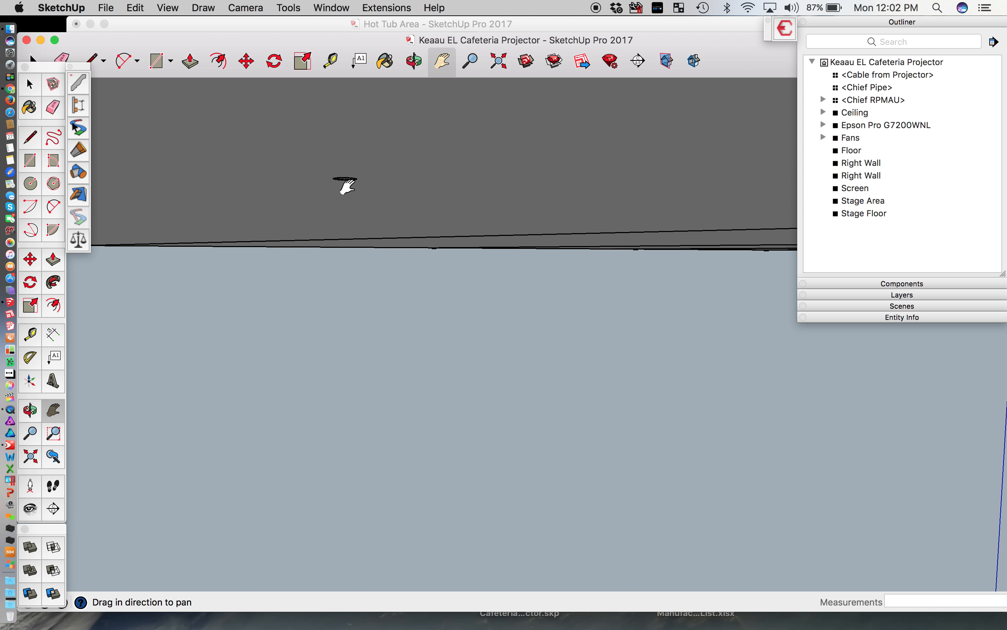
{"action": "left_click_drag", "start_coordinate": [365, 330], "coordinate": [415, 1]}
{"action": "left_click_drag", "start_coordinate": [447, 124], "coordinate": [422, 69]}
Examine the whole cafeteria room and the projector hanging from its ceiling pipe in front of the stage
{"action": "scroll", "coordinate": [429, 200], "scroll_direction": "down", "scroll_amount": 5}
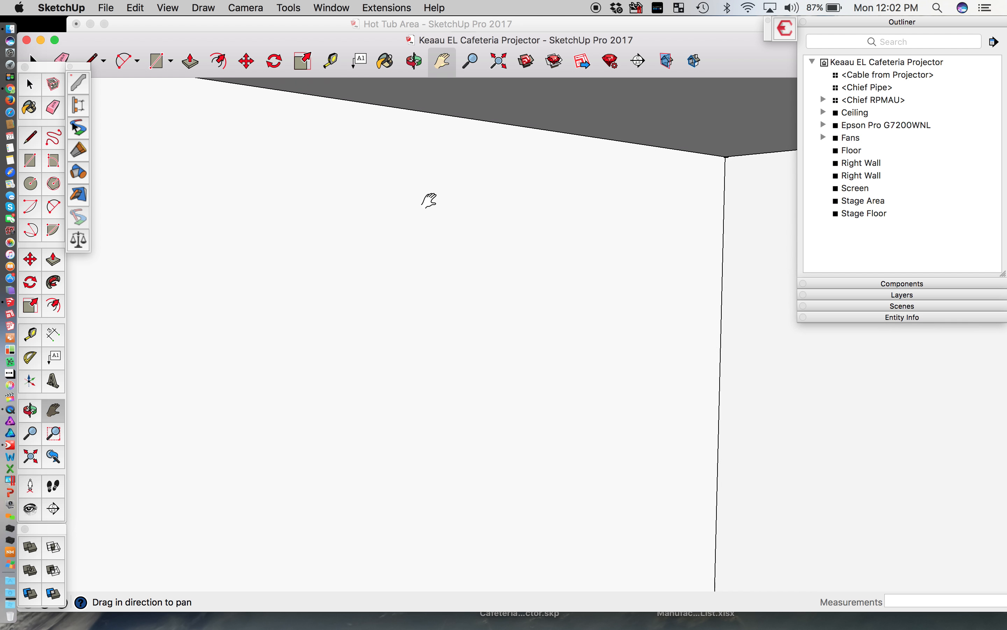
{"action": "scroll", "coordinate": [429, 201], "scroll_direction": "down", "scroll_amount": 5}
{"action": "left_click_drag", "start_coordinate": [486, 200], "coordinate": [555, 204]}
{"action": "scroll", "coordinate": [451, 210], "scroll_direction": "down", "scroll_amount": 5}
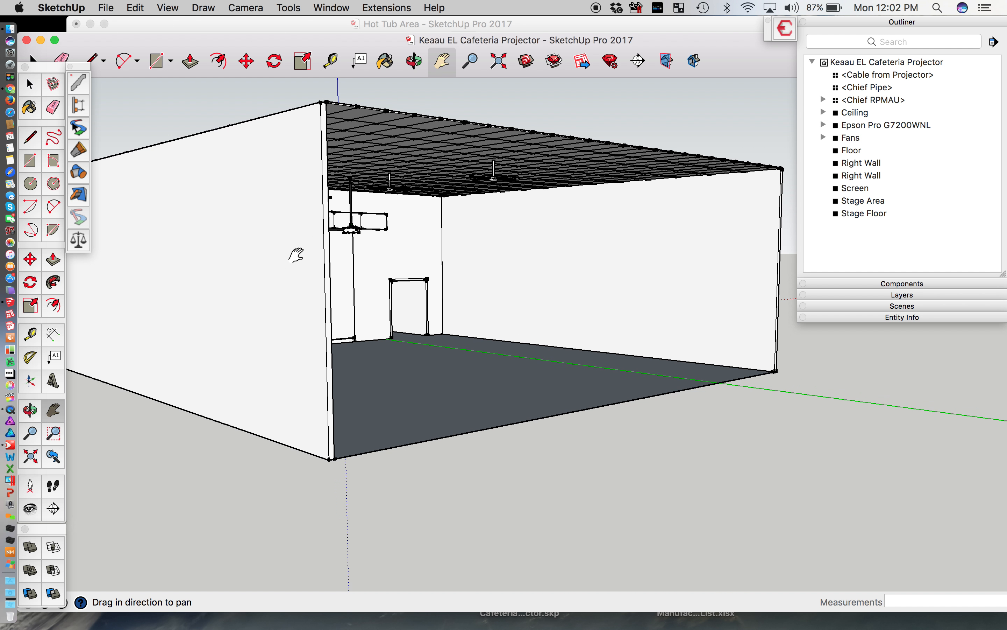
{"action": "key", "text": "o"}
{"action": "left_click_drag", "start_coordinate": [408, 249], "coordinate": [245, 255]}
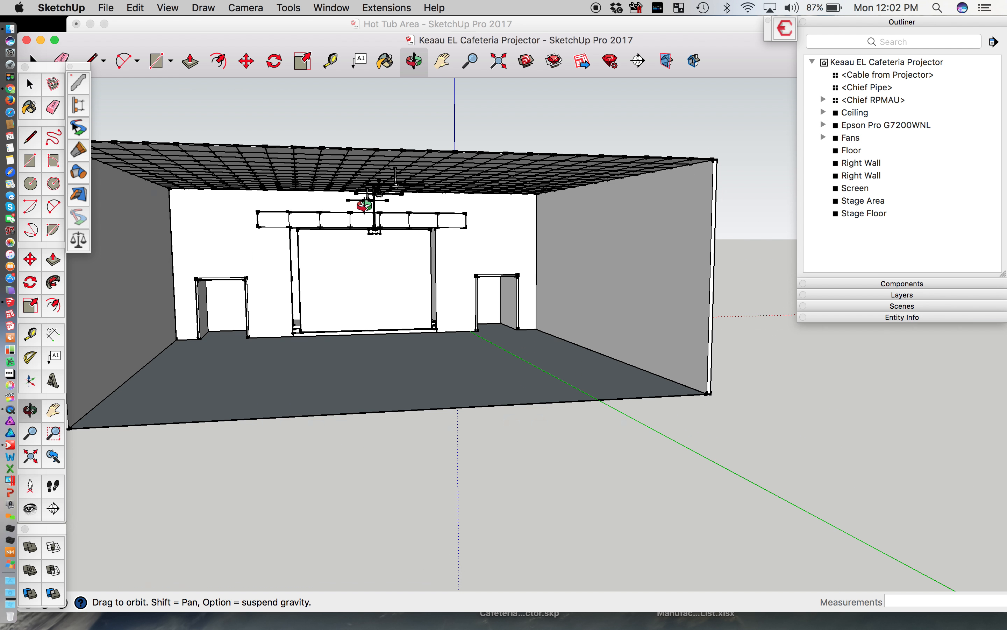
{"action": "scroll", "coordinate": [365, 205], "scroll_direction": "up", "scroll_amount": 10}
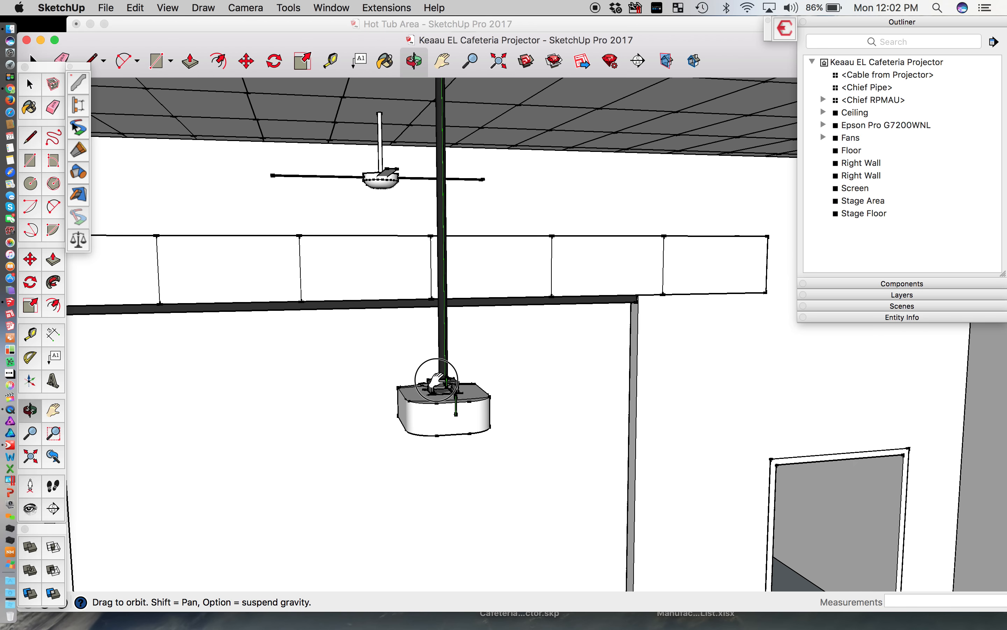
{"action": "left_click_drag", "start_coordinate": [436, 380], "coordinate": [616, 366]}
{"action": "left_click_drag", "start_coordinate": [649, 292], "coordinate": [611, 296]}
{"action": "key", "text": "h"}
{"action": "scroll", "coordinate": [611, 297], "scroll_direction": "down", "scroll_amount": 2}
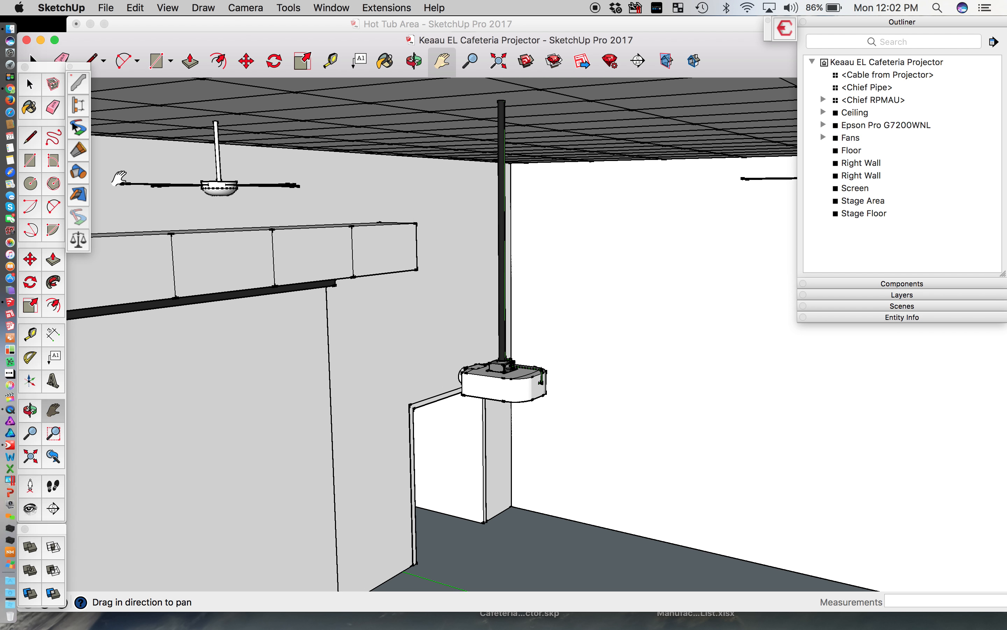
{"action": "left_click", "coordinate": [53, 336]}
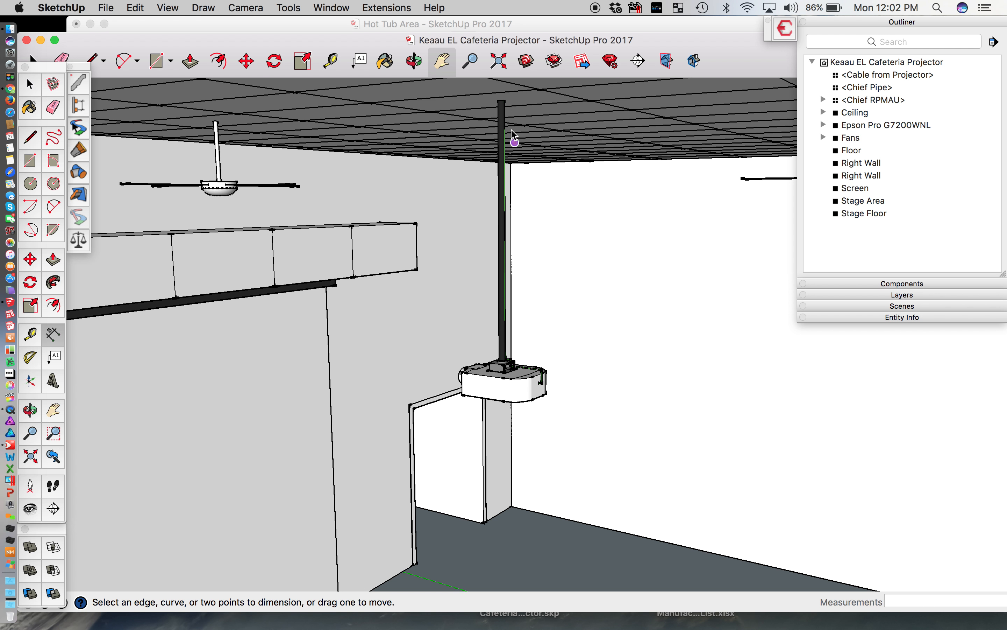
{"action": "left_click", "coordinate": [507, 357]}
{"action": "left_click", "coordinate": [30, 336]}
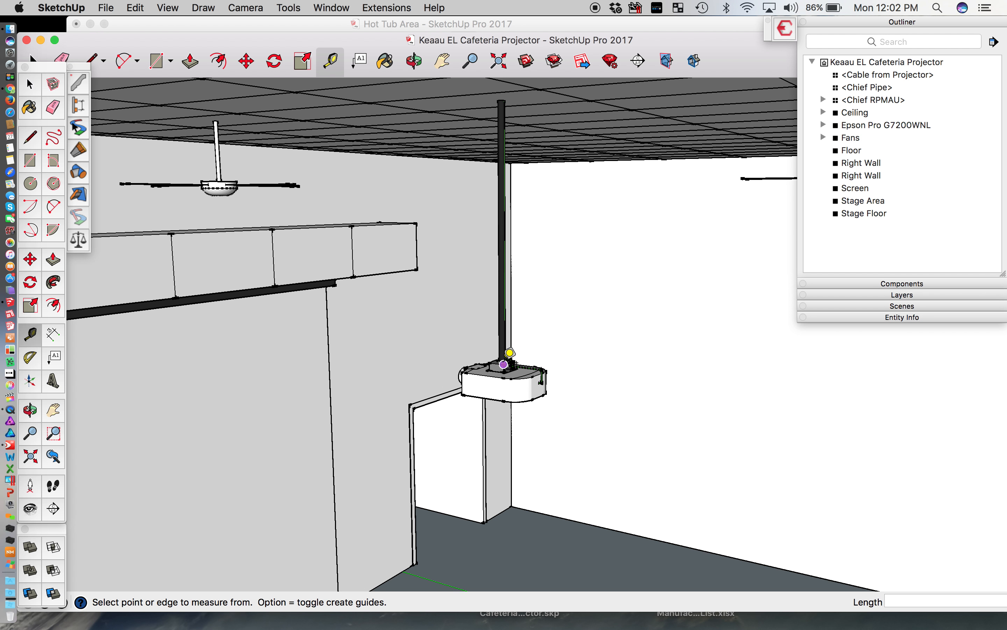
Measure the projector's mounting pipe with the Tape Measure from its ceiling end to the projector mount
{"action": "key", "text": "o"}
{"action": "left_click_drag", "start_coordinate": [505, 364], "coordinate": [626, 299]}
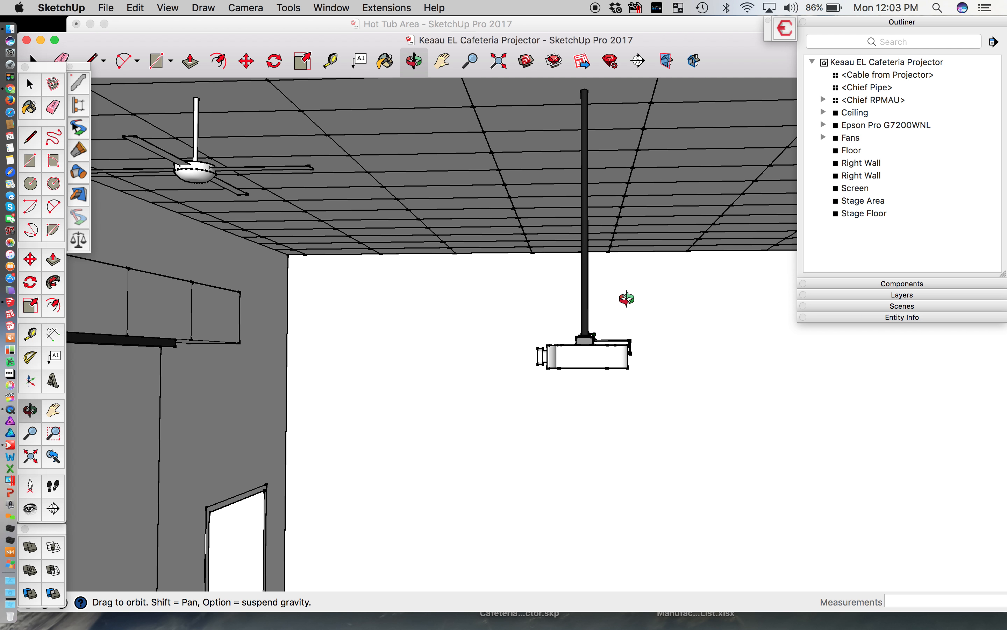
{"action": "key", "text": "h"}
{"action": "left_click_drag", "start_coordinate": [543, 203], "coordinate": [582, 257]}
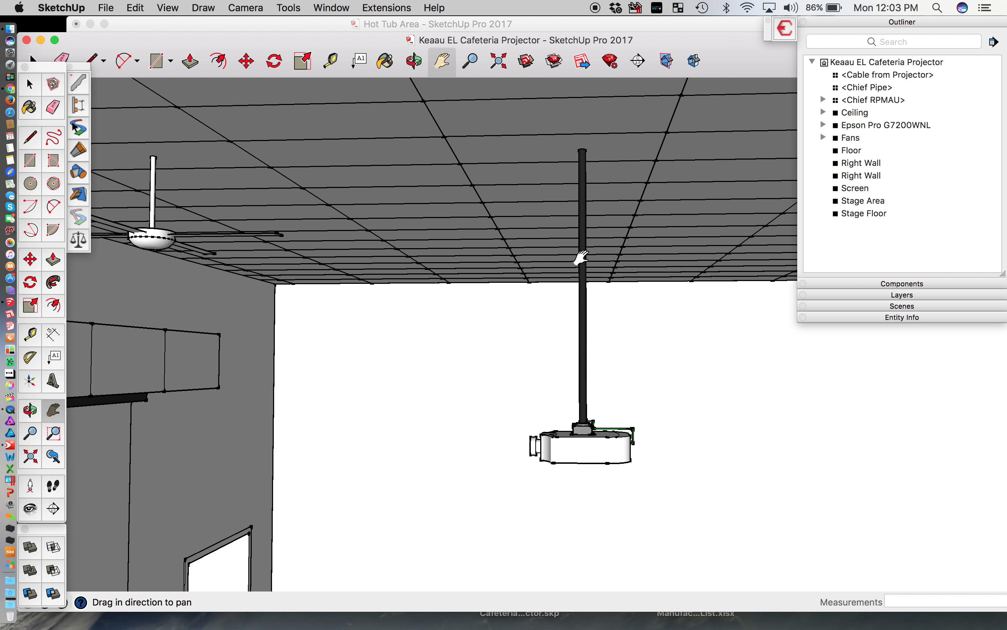
{"action": "scroll", "coordinate": [581, 257], "scroll_direction": "up", "scroll_amount": 5}
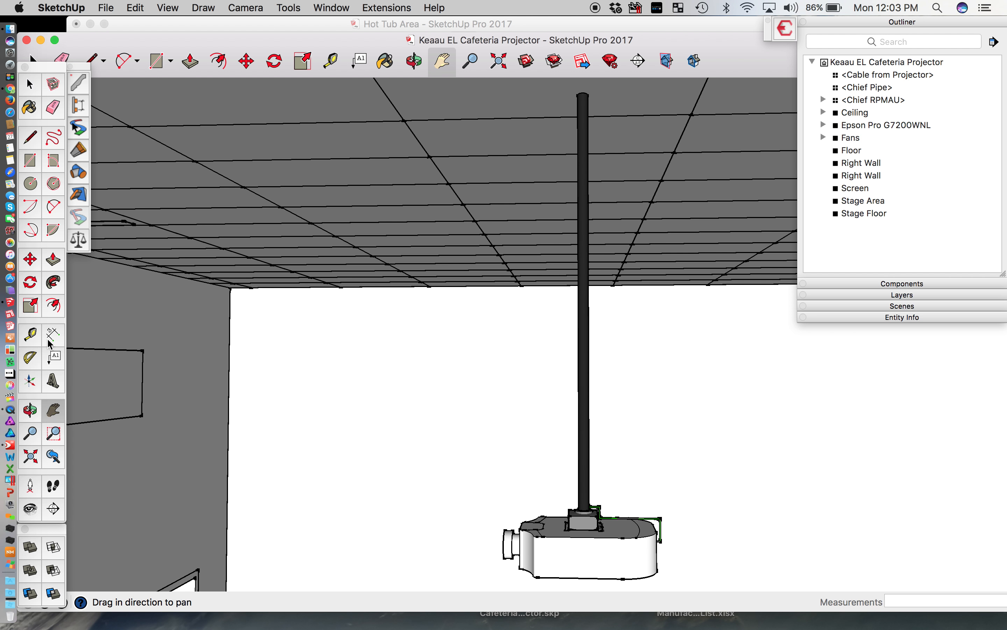
{"action": "left_click", "coordinate": [30, 332]}
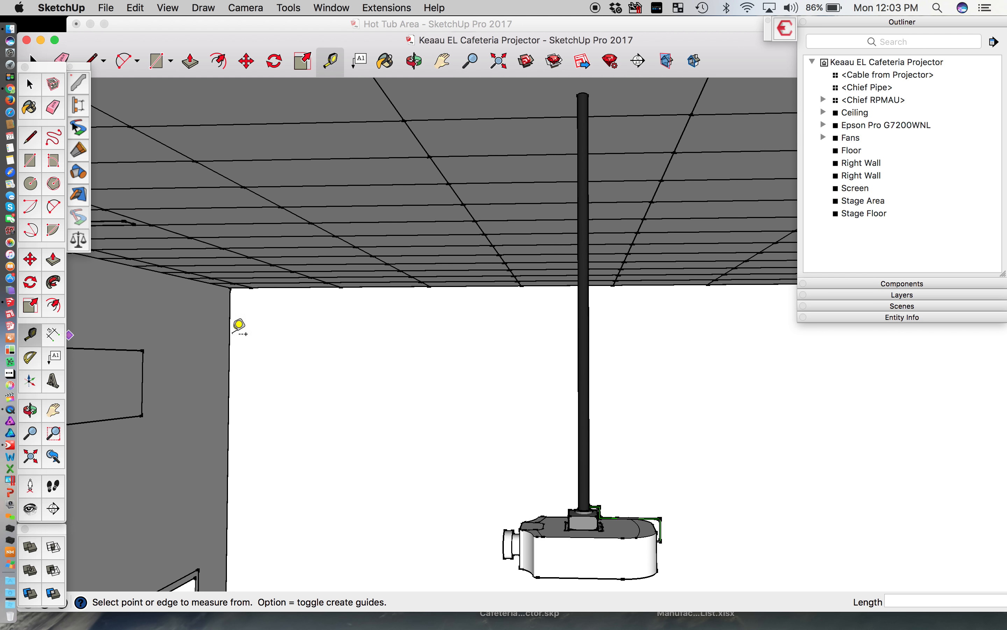
{"action": "left_click", "coordinate": [583, 92]}
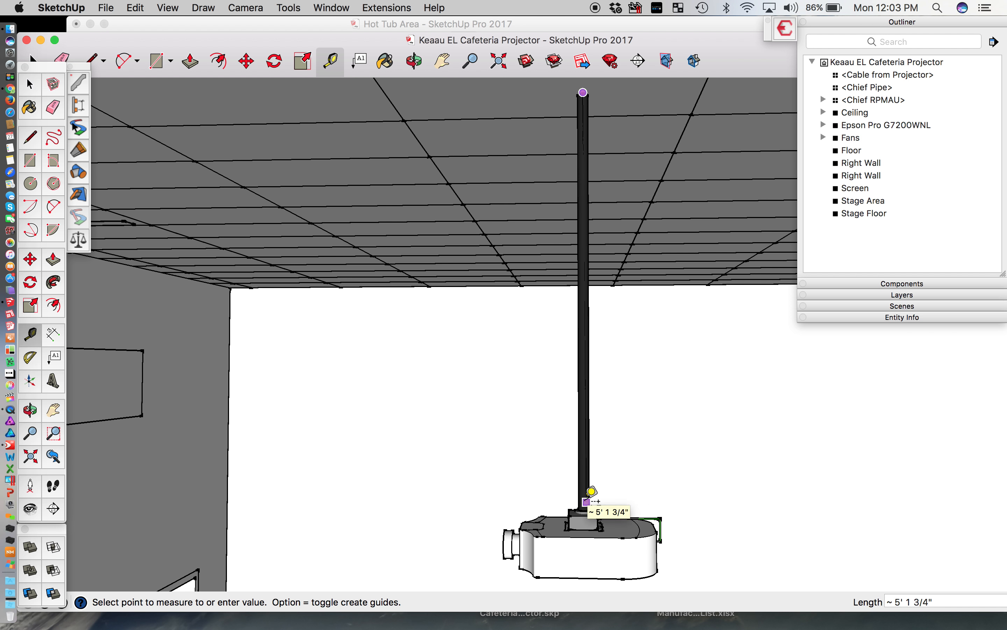
{"action": "left_click", "coordinate": [53, 340]}
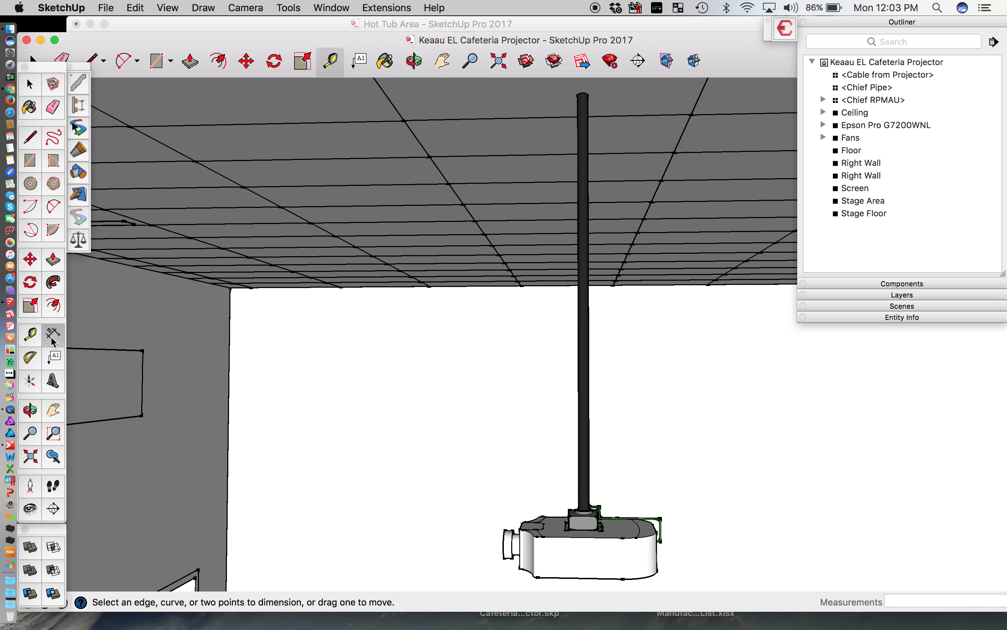
{"action": "left_click", "coordinate": [583, 95]}
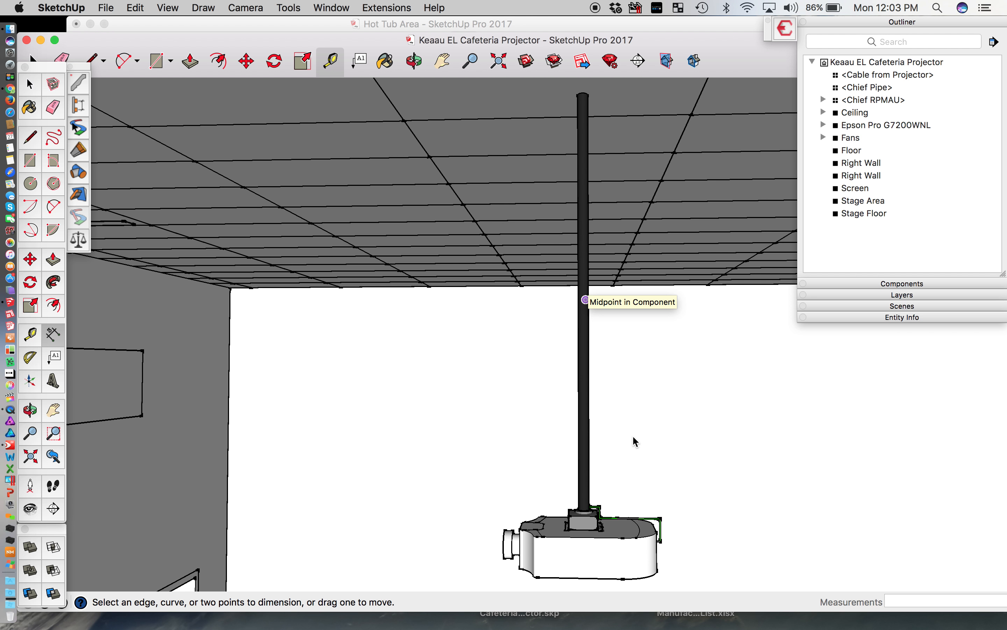
{"action": "left_click", "coordinate": [581, 508]}
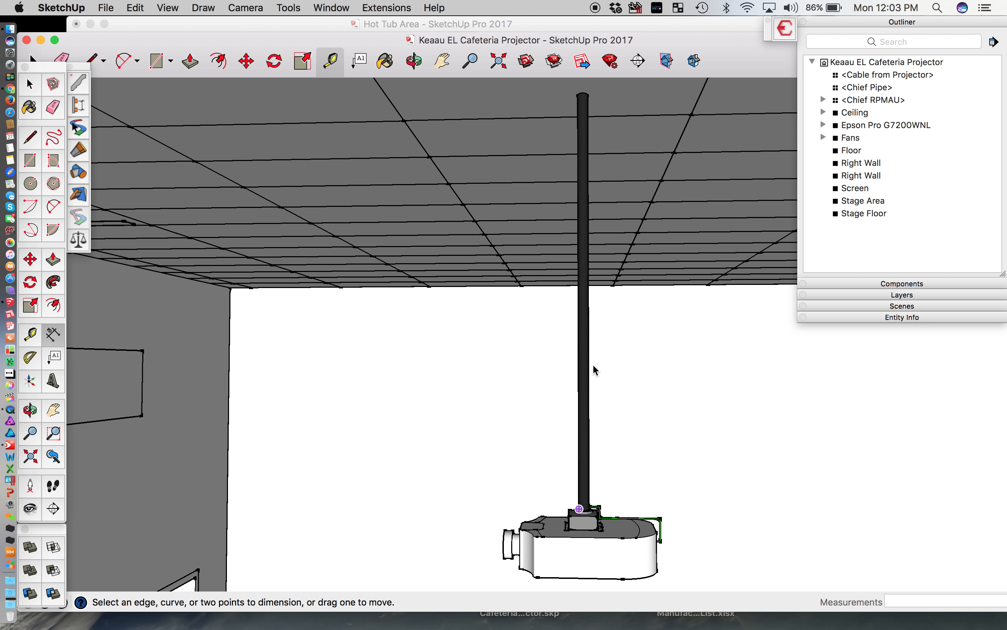
{"action": "left_click", "coordinate": [604, 381]}
{"action": "left_click", "coordinate": [662, 180]}
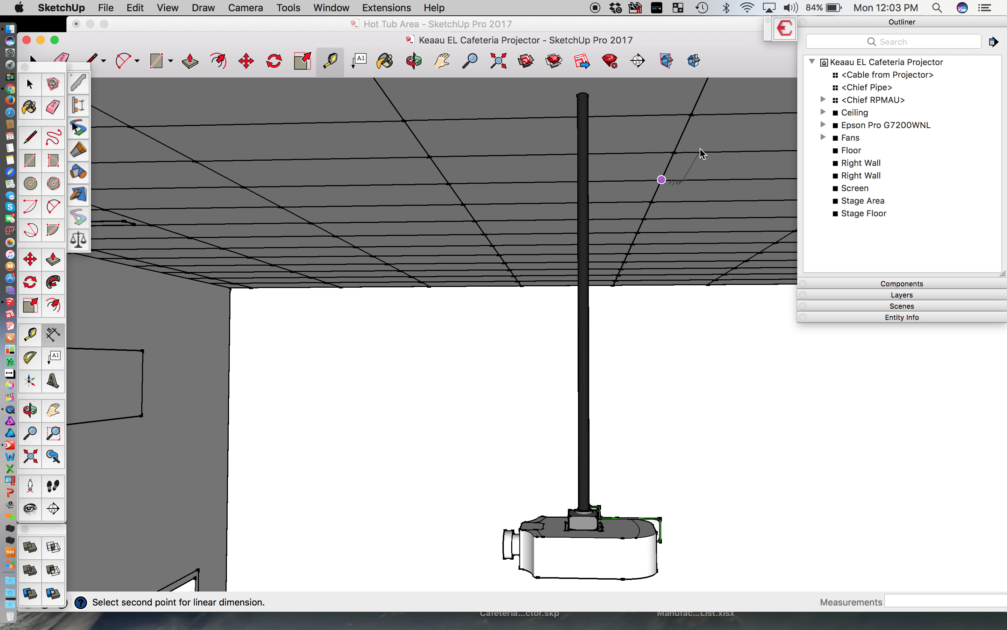
{"action": "key", "text": "Escape"}
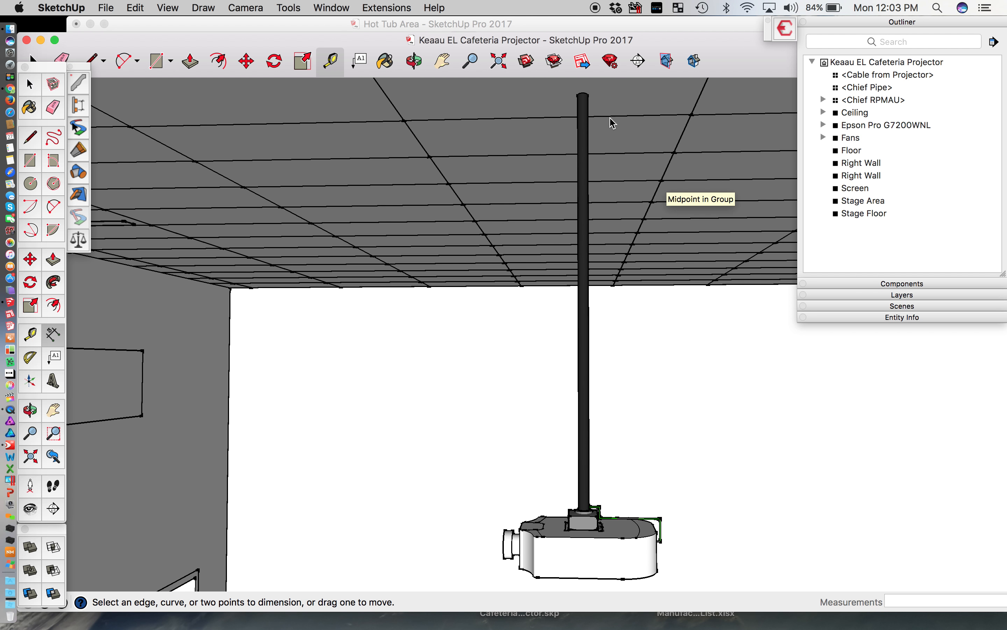
Dimension the mounting pipe's length between the projector mount and the ceiling end, placing the dimension beside the pipe
{"action": "left_click", "coordinate": [589, 95]}
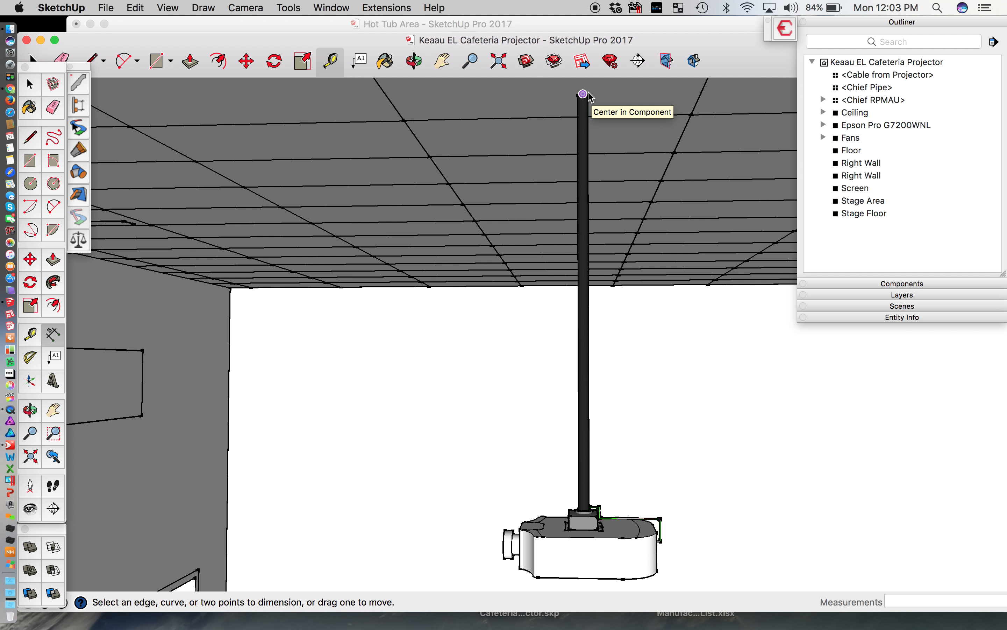
{"action": "left_click", "coordinate": [622, 108]}
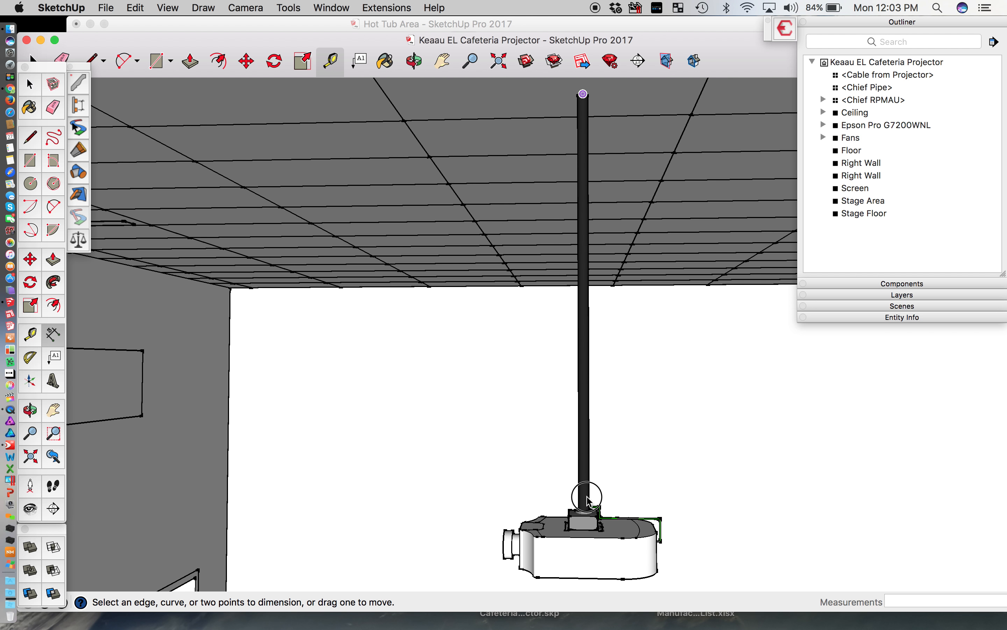
{"action": "left_click", "coordinate": [586, 512]}
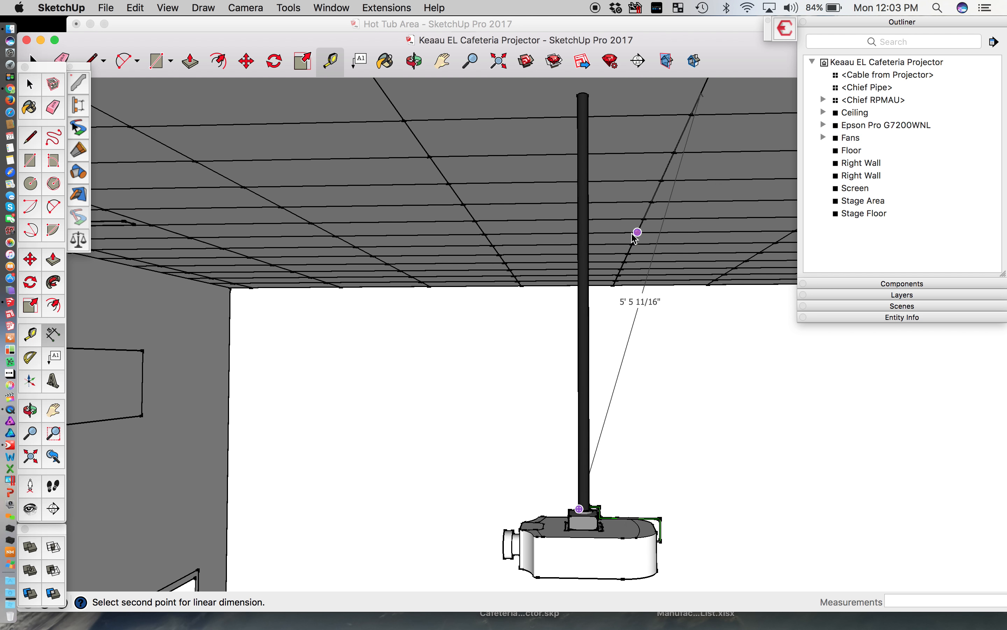
{"action": "left_click", "coordinate": [587, 94]}
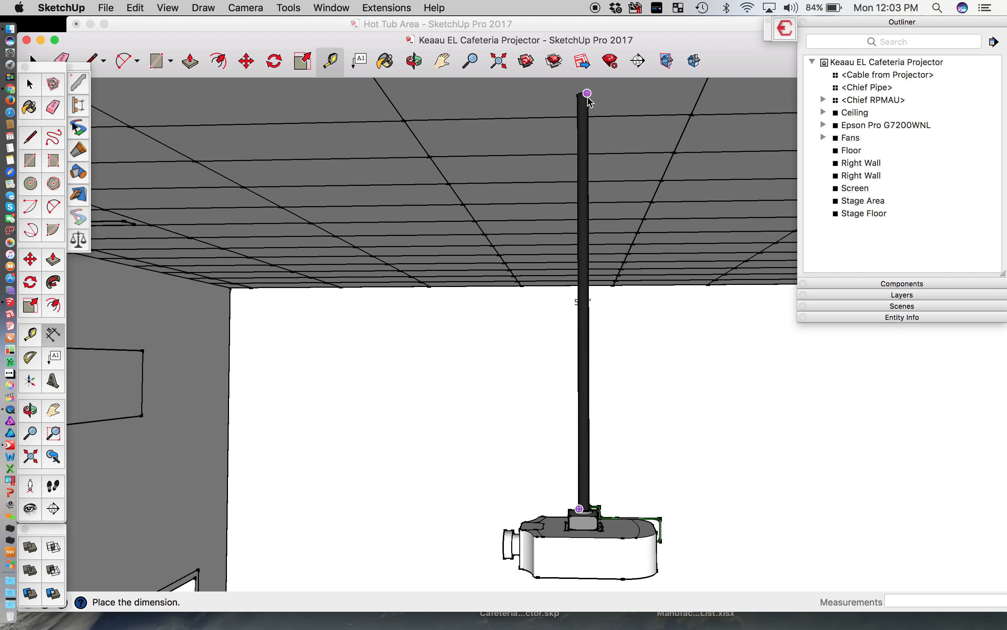
{"action": "left_click", "coordinate": [677, 106]}
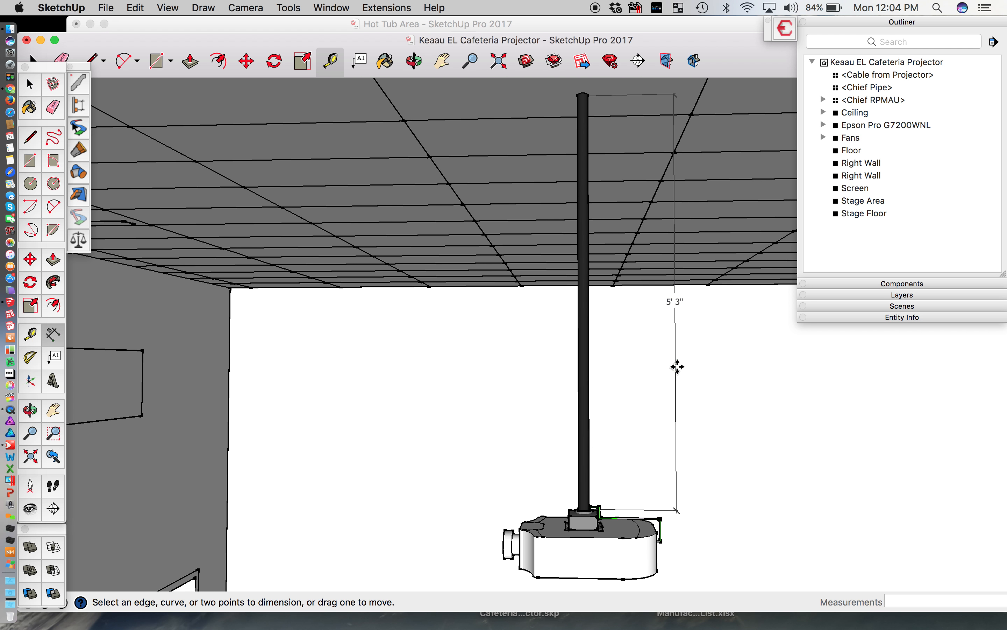
{"action": "left_click", "coordinate": [676, 367]}
{"action": "left_click", "coordinate": [676, 368]}
Delete the length dimension beside the mounting pipe
{"action": "key", "text": "space"}
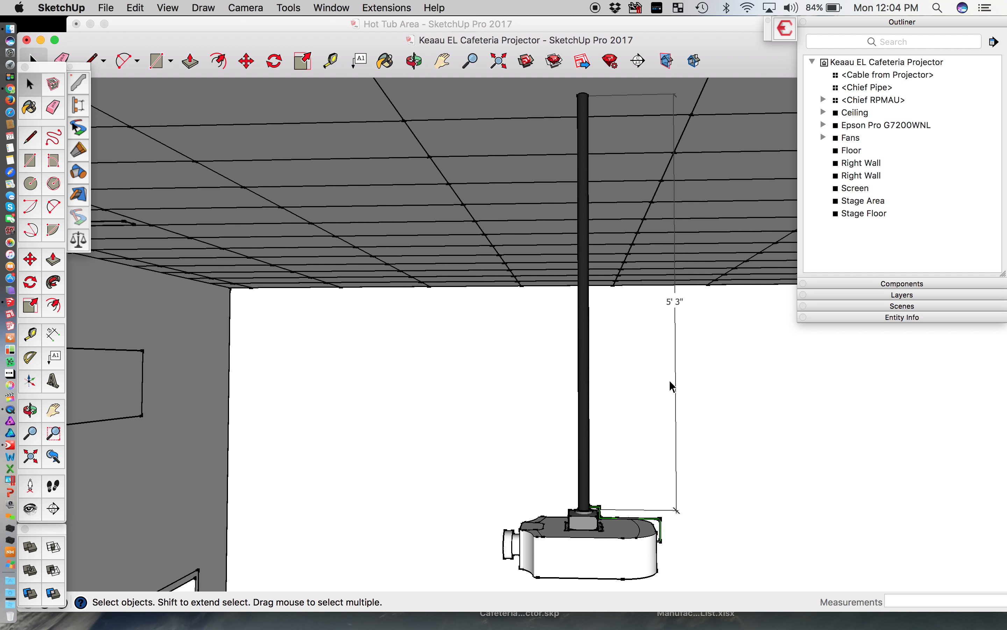
{"action": "left_click", "coordinate": [676, 385]}
{"action": "key", "text": "Delete"}
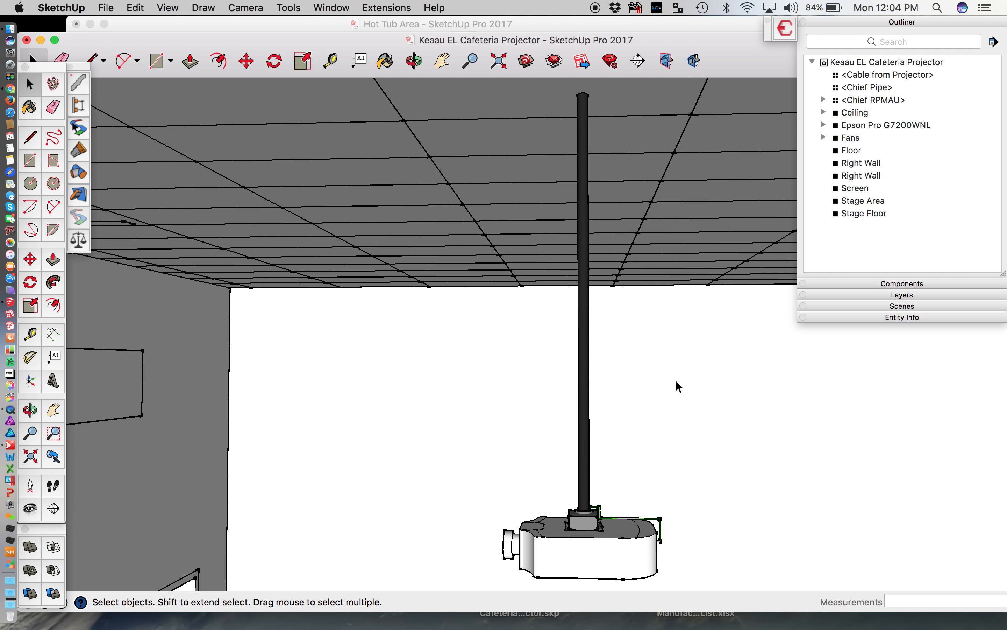
Switch back to the Lucidchart schematic in Chrome
{"action": "key", "text": "super+Tab"}
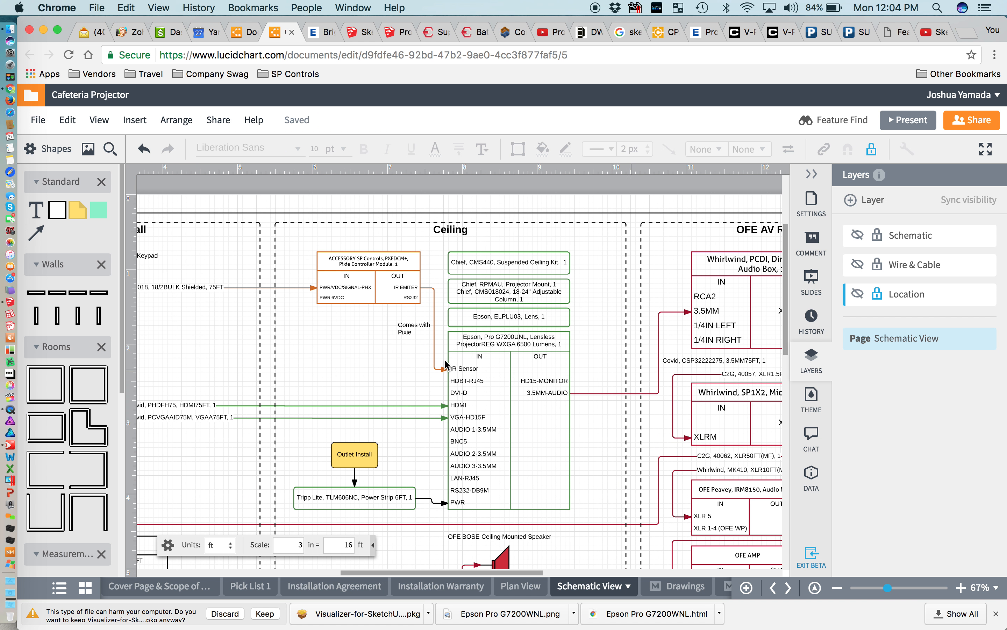
Move the front-view projection screen drawing rightward into the open area below the Ceiling section
{"action": "scroll", "coordinate": [445, 365], "scroll_direction": "down", "scroll_amount": 2}
{"action": "key", "text": "super+0"}
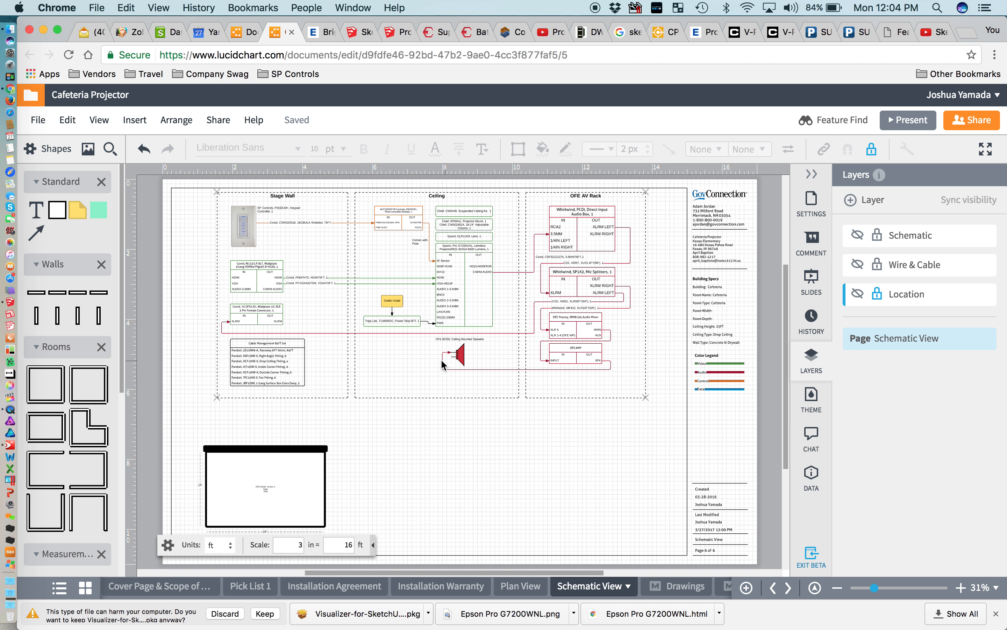
{"action": "scroll", "coordinate": [287, 452], "scroll_direction": "up", "scroll_amount": 4}
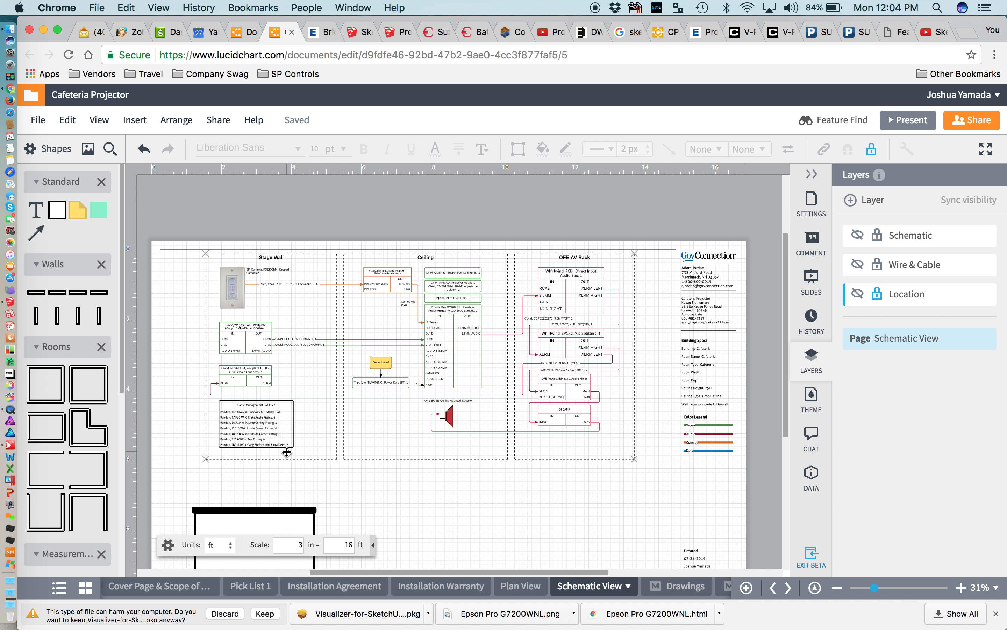
{"action": "scroll", "coordinate": [287, 452], "scroll_direction": "down", "scroll_amount": 5}
{"action": "scroll", "coordinate": [277, 433], "scroll_direction": "up", "scroll_amount": 1}
{"action": "scroll", "coordinate": [277, 433], "scroll_direction": "up", "scroll_amount": 3}
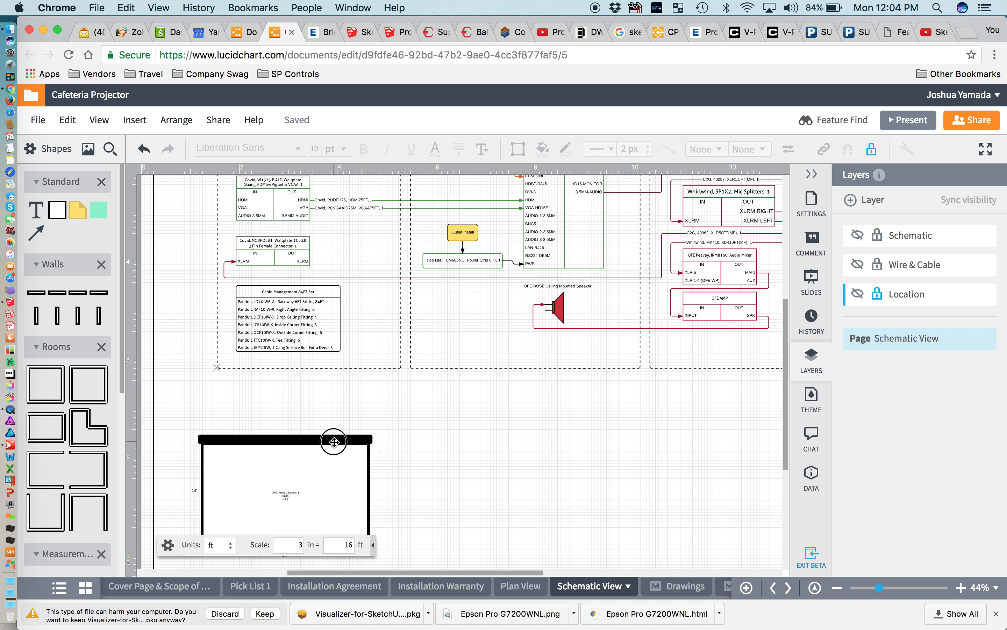
{"action": "left_click", "coordinate": [360, 411]}
{"action": "left_click_drag", "start_coordinate": [365, 411], "coordinate": [362, 405]}
{"action": "scroll", "coordinate": [362, 405], "scroll_direction": "up", "scroll_amount": 4}
{"action": "scroll", "coordinate": [362, 405], "scroll_direction": "down", "scroll_amount": 5}
{"action": "scroll", "coordinate": [362, 404], "scroll_direction": "up", "scroll_amount": 4}
{"action": "scroll", "coordinate": [362, 404], "scroll_direction": "down", "scroll_amount": 6}
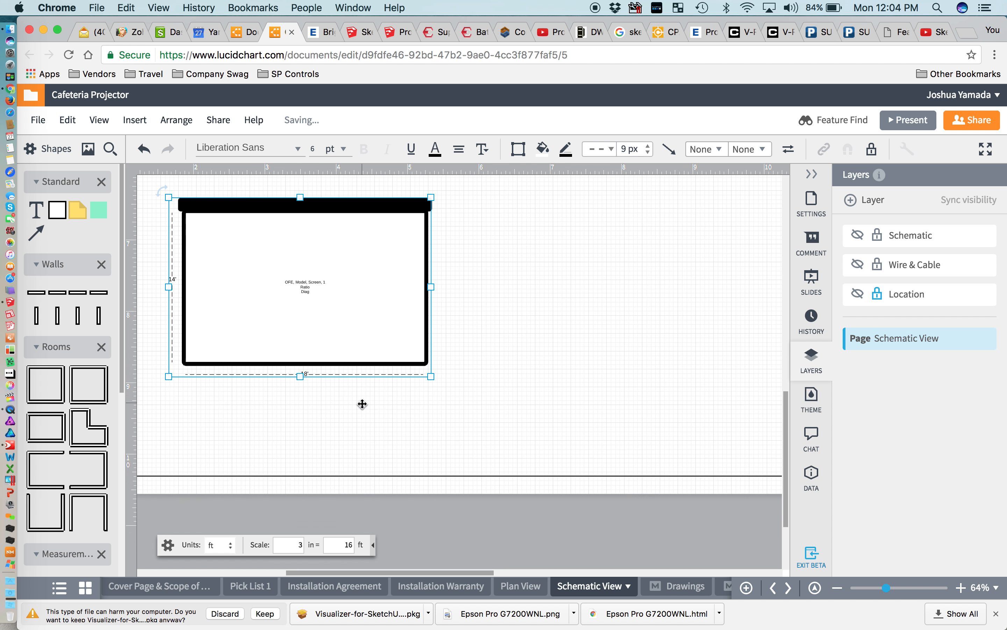
{"action": "scroll", "coordinate": [362, 404], "scroll_direction": "down", "scroll_amount": 2}
{"action": "scroll", "coordinate": [363, 408], "scroll_direction": "down", "scroll_amount": 4}
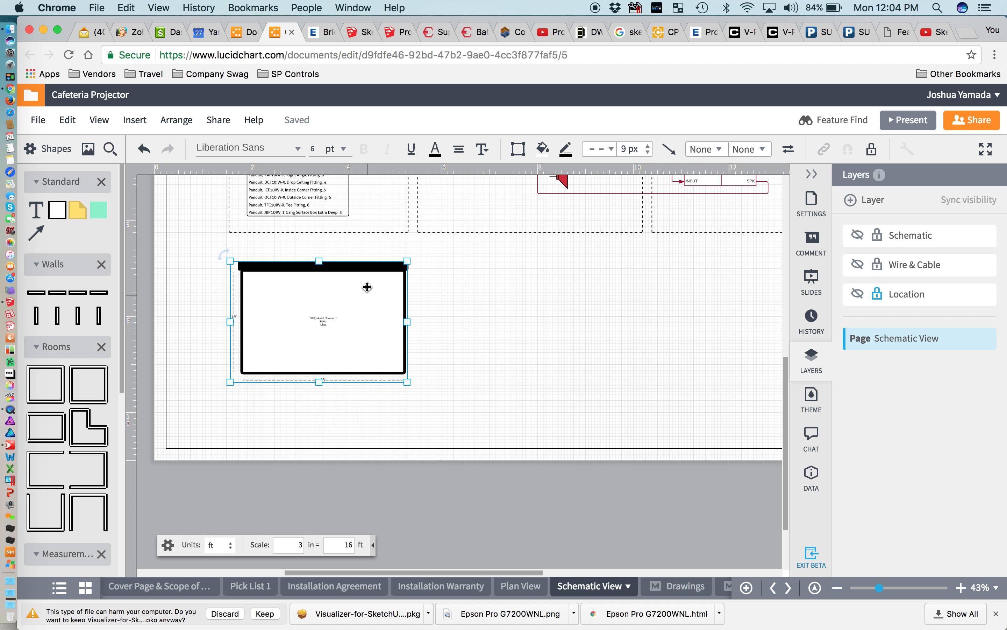
{"action": "left_click_drag", "start_coordinate": [362, 269], "coordinate": [558, 268]}
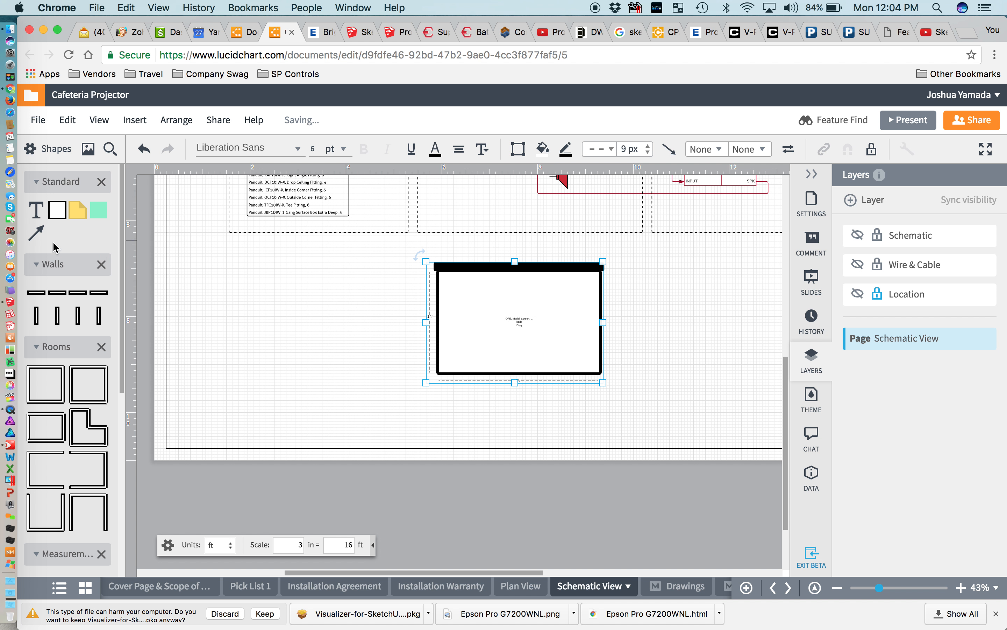
Place a long vertical wall below the Stage Wall section and extend a horizontal floor wall rightward from its lower end across the page
{"action": "left_click_drag", "start_coordinate": [57, 315], "coordinate": [254, 315]}
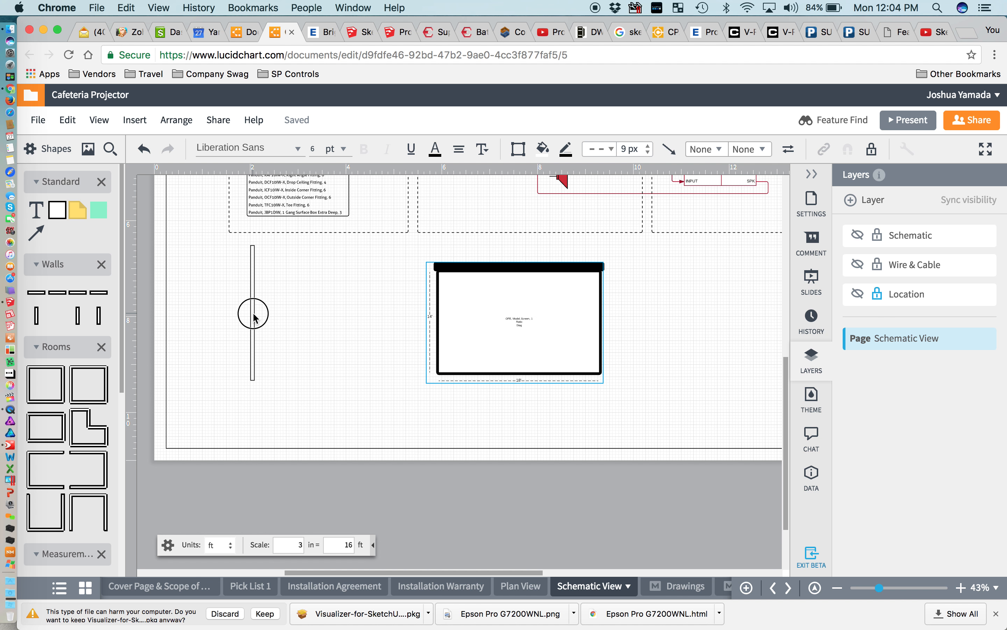
{"action": "left_click_drag", "start_coordinate": [254, 362], "coordinate": [253, 430]}
{"action": "left_click_drag", "start_coordinate": [61, 297], "coordinate": [318, 429]}
{"action": "left_click_drag", "start_coordinate": [383, 428], "coordinate": [749, 435]}
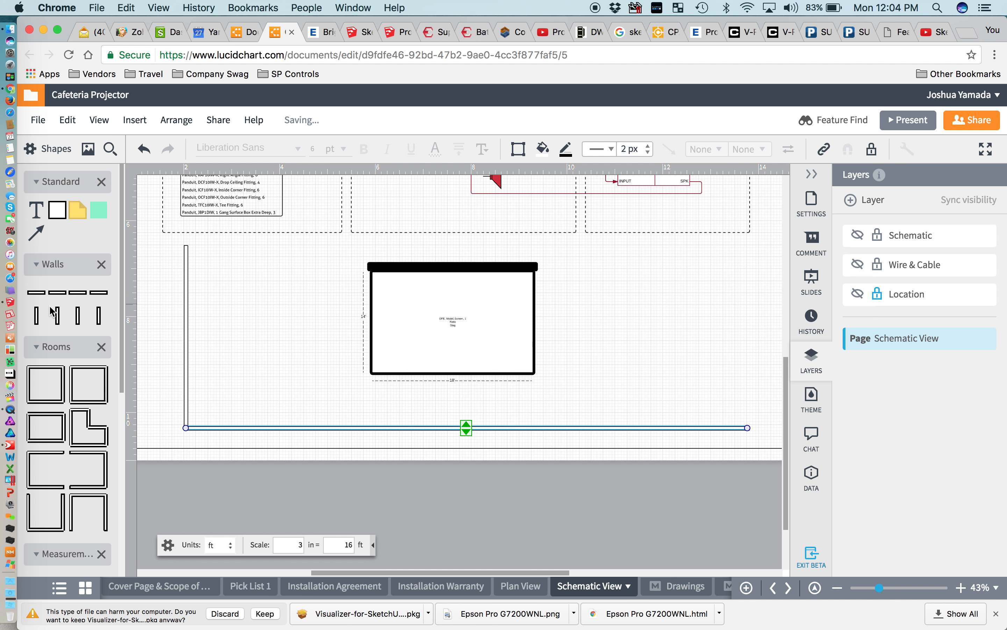
Attach a horizontal wall to the upper end of the vertical wall and shorten it to a short ceiling section
{"action": "mouse_move", "coordinate": [63, 299]}
{"action": "left_click_drag", "start_coordinate": [272, 297], "coordinate": [252, 250]}
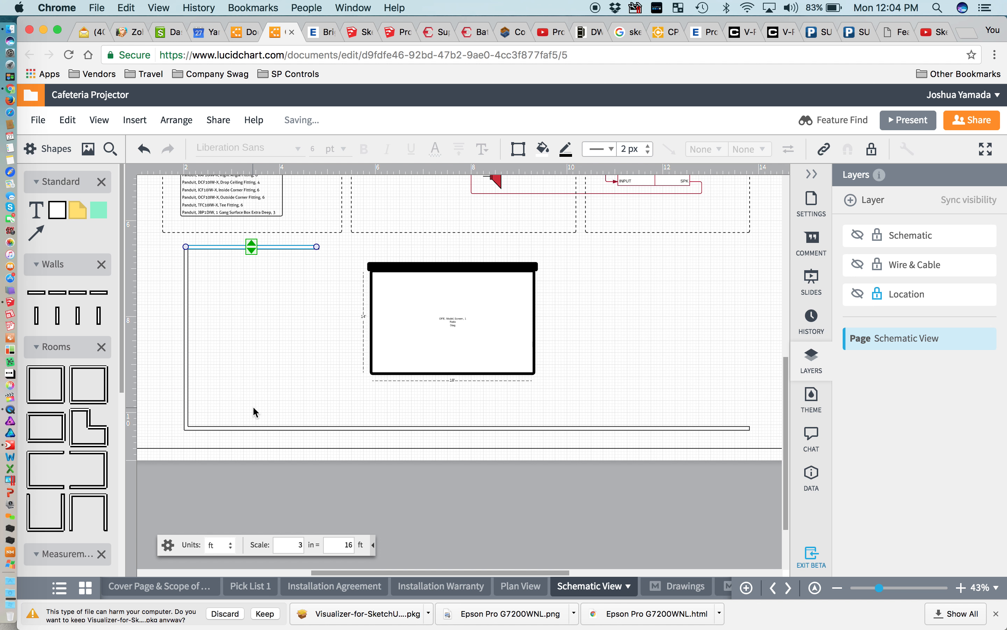
{"action": "left_click_drag", "start_coordinate": [315, 246], "coordinate": [254, 247]}
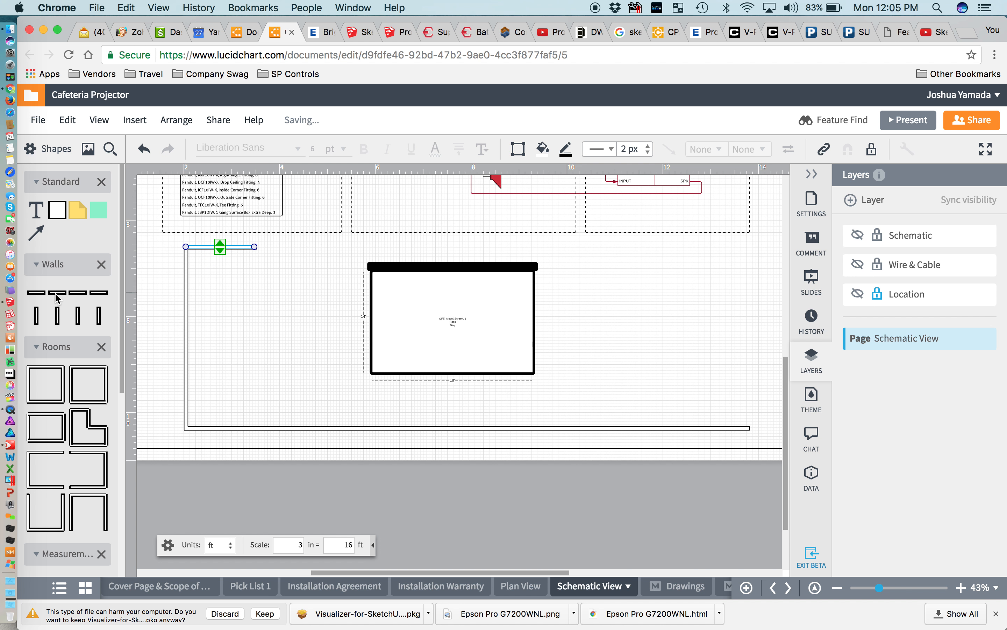
Hang a short vertical wall from the free end of the ceiling section
{"action": "left_click_drag", "start_coordinate": [37, 315], "coordinate": [256, 296]}
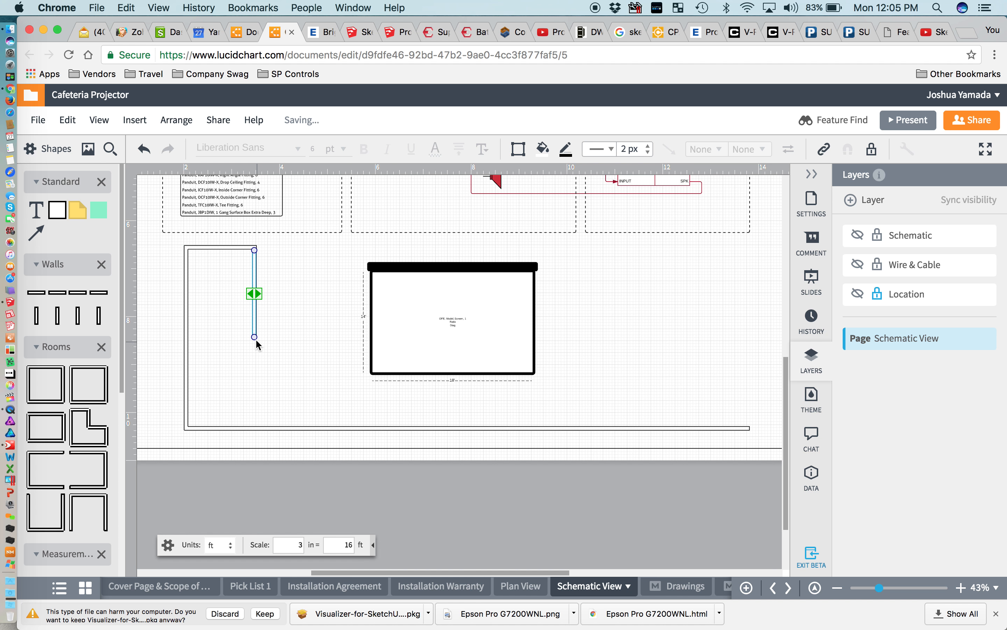
{"action": "left_click_drag", "start_coordinate": [255, 337], "coordinate": [256, 258]}
{"action": "left_click", "coordinate": [295, 290]}
{"action": "left_click", "coordinate": [237, 295]}
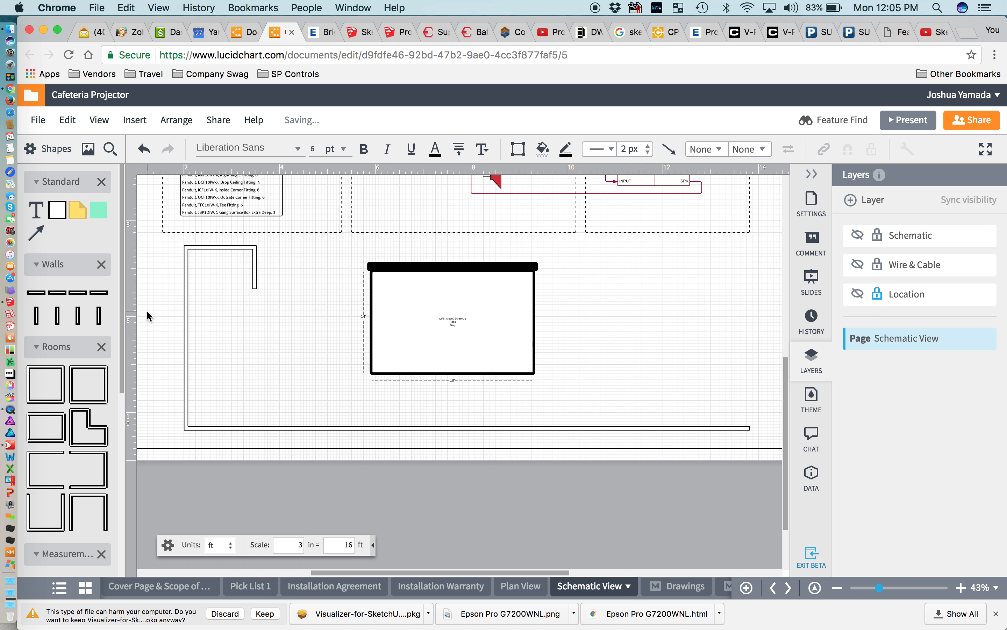
Add a 15' wall, shorten it to a small piece, and attach it leftward from the hanging wall's lower end
{"action": "mouse_move", "coordinate": [43, 293]}
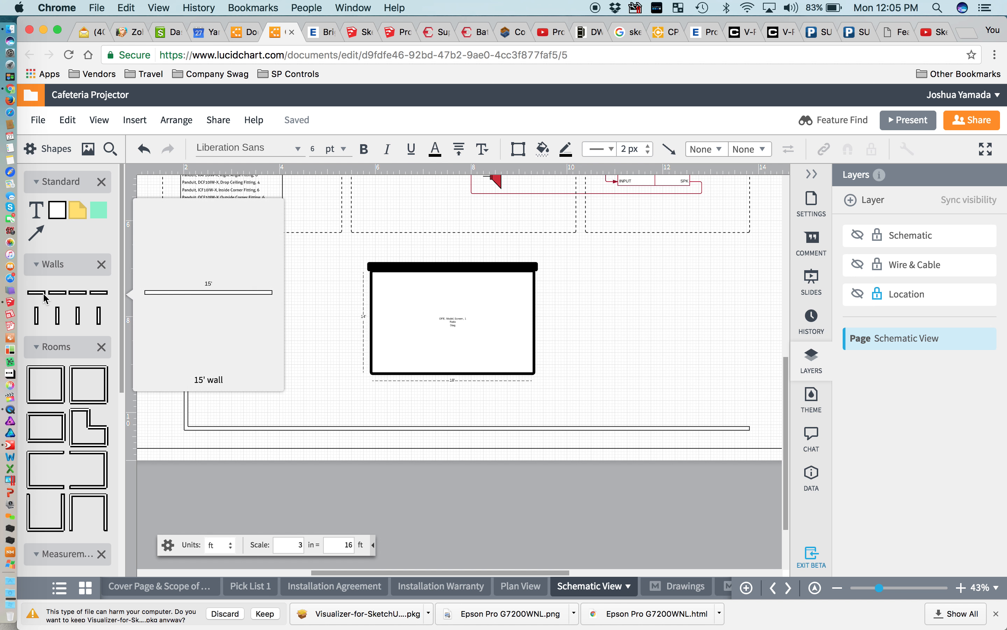
{"action": "left_click_drag", "start_coordinate": [204, 295], "coordinate": [247, 304]}
{"action": "left_click", "coordinate": [255, 321]}
{"action": "scroll", "coordinate": [255, 320], "scroll_direction": "up", "scroll_amount": 5}
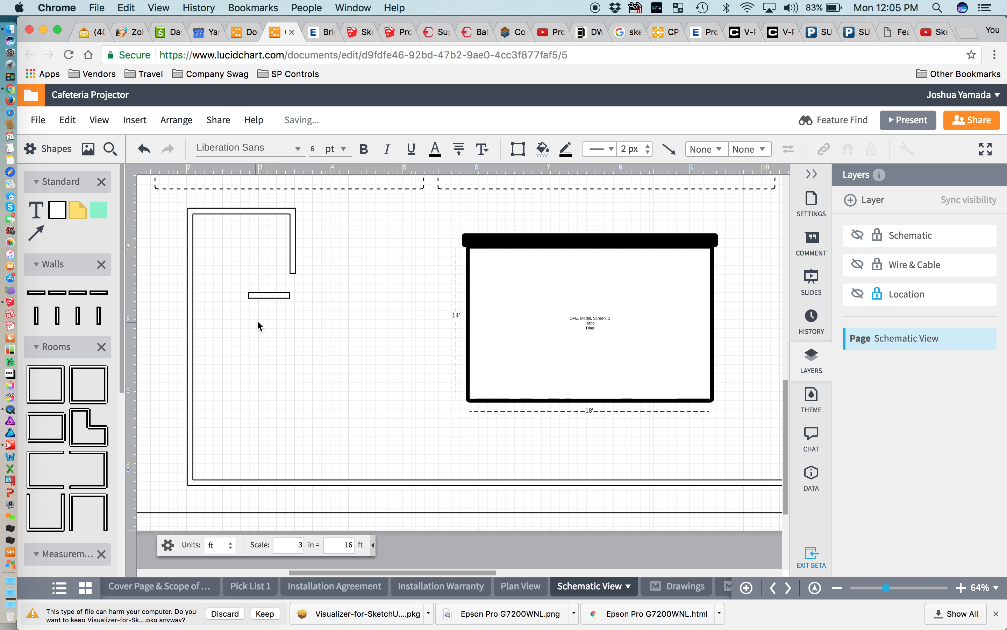
{"action": "left_click_drag", "start_coordinate": [287, 292], "coordinate": [362, 347]}
{"action": "left_click", "coordinate": [402, 372]}
{"action": "left_click_drag", "start_coordinate": [289, 343], "coordinate": [306, 253]}
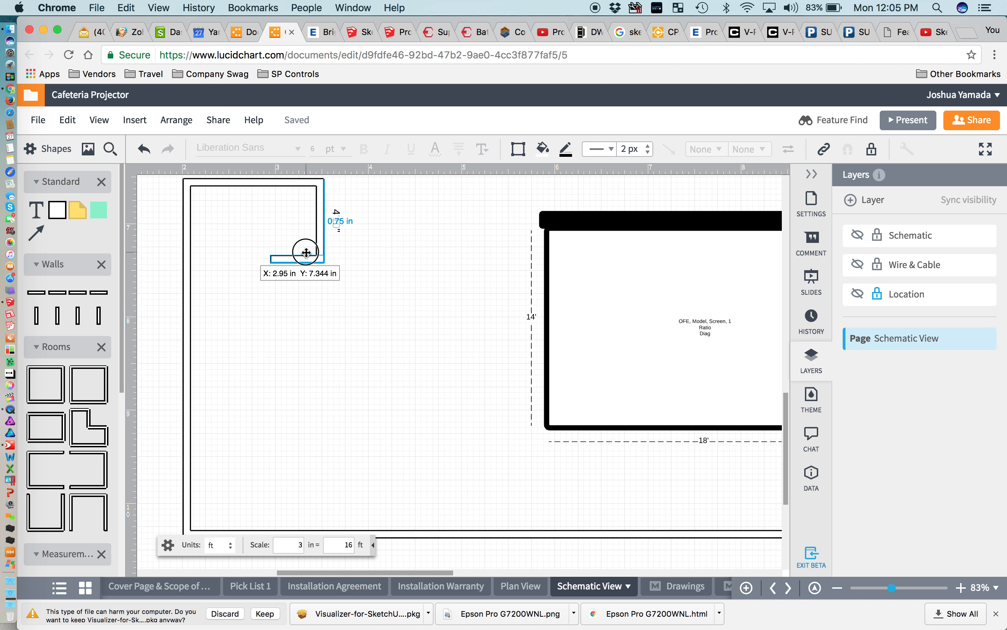
Duplicate the short hanging wall to the left end of the small horizontal piece to close the soffit box
{"action": "left_click", "coordinate": [348, 270]}
{"action": "left_click", "coordinate": [321, 232]}
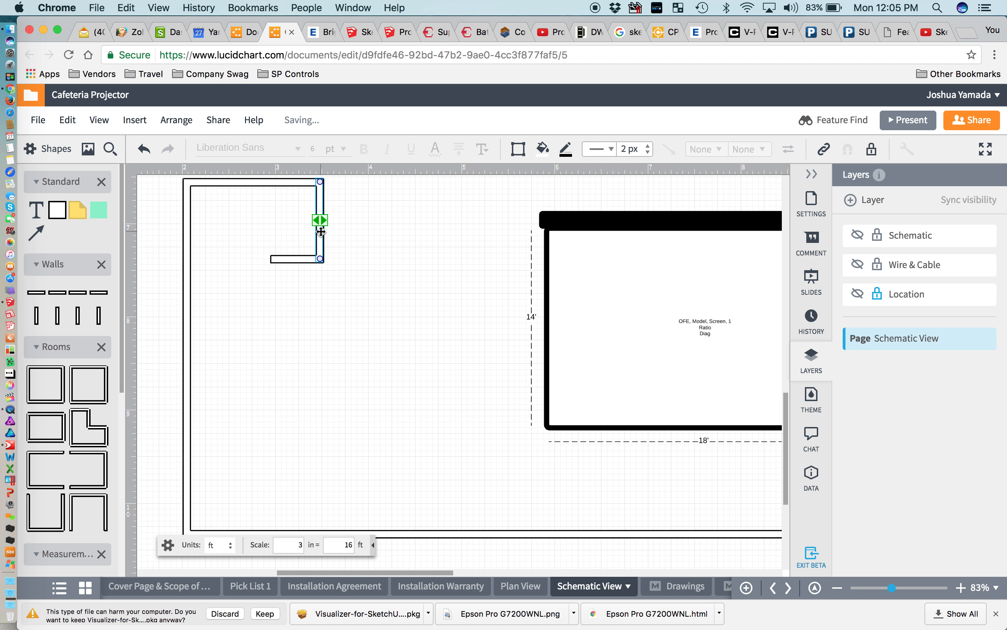
{"action": "left_click_drag", "start_coordinate": [321, 232], "coordinate": [287, 290]}
{"action": "left_click", "coordinate": [451, 297]}
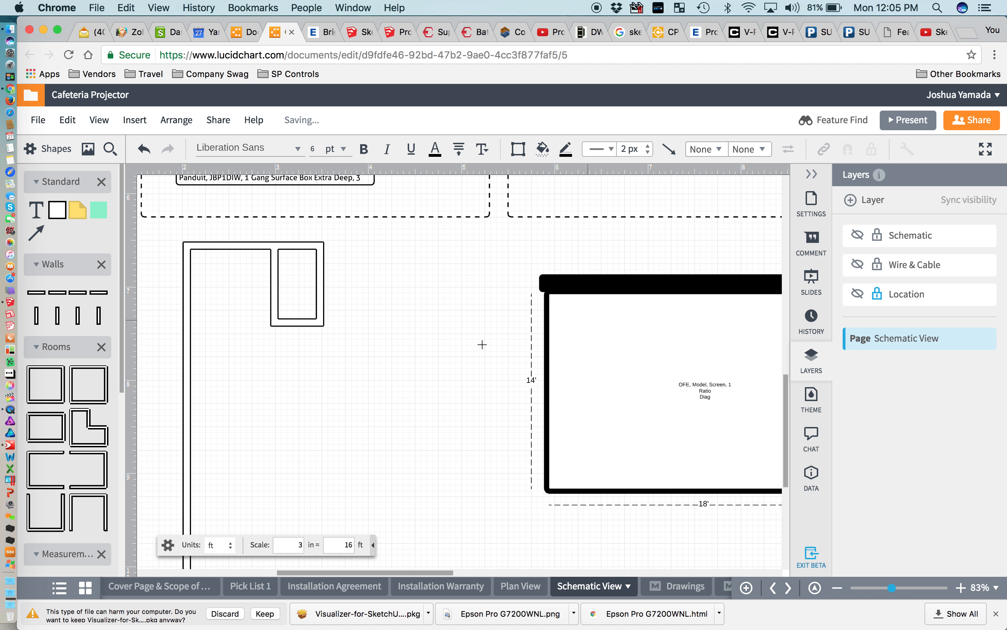
Shift the front-view projection screen drawing farther right from the soffit
{"action": "scroll", "coordinate": [408, 340], "scroll_direction": "down", "scroll_amount": 5}
{"action": "scroll", "coordinate": [406, 354], "scroll_direction": "down", "scroll_amount": 2}
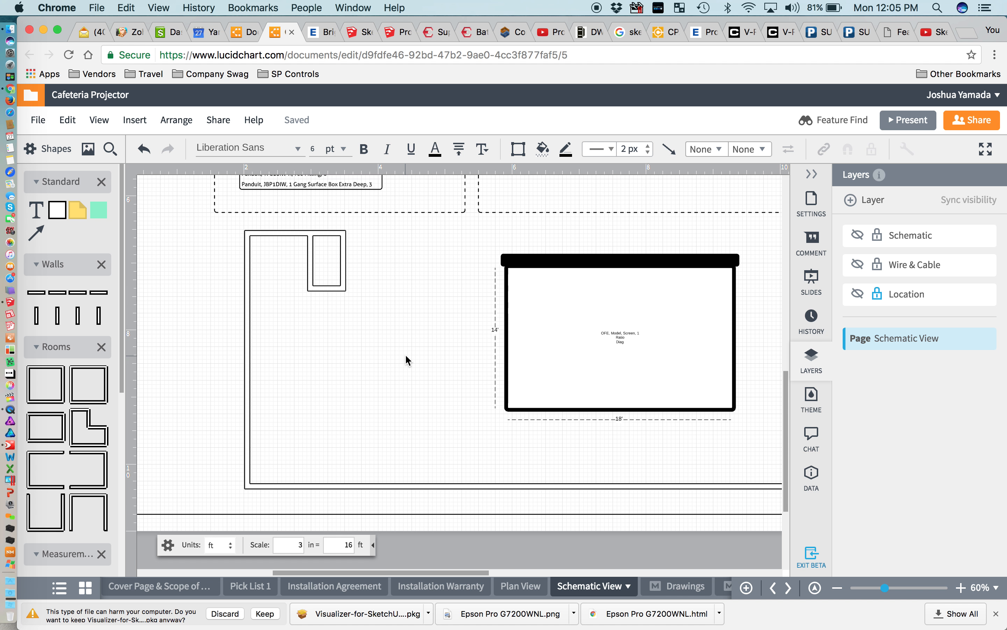
{"action": "scroll", "coordinate": [436, 346], "scroll_direction": "down", "scroll_amount": 2}
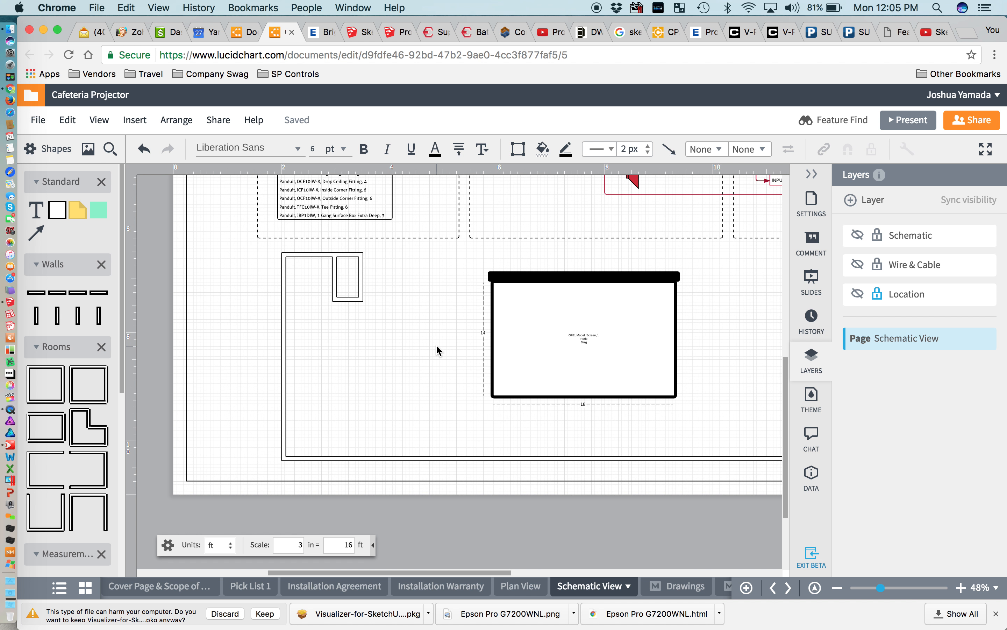
{"action": "scroll", "coordinate": [436, 346], "scroll_direction": "right", "scroll_amount": 4}
{"action": "left_click_drag", "start_coordinate": [516, 271], "coordinate": [649, 283]}
Search the shape library for "screen" and place the AV Shapes side-view screen to the right of the soffit box
{"action": "left_click", "coordinate": [110, 149]}
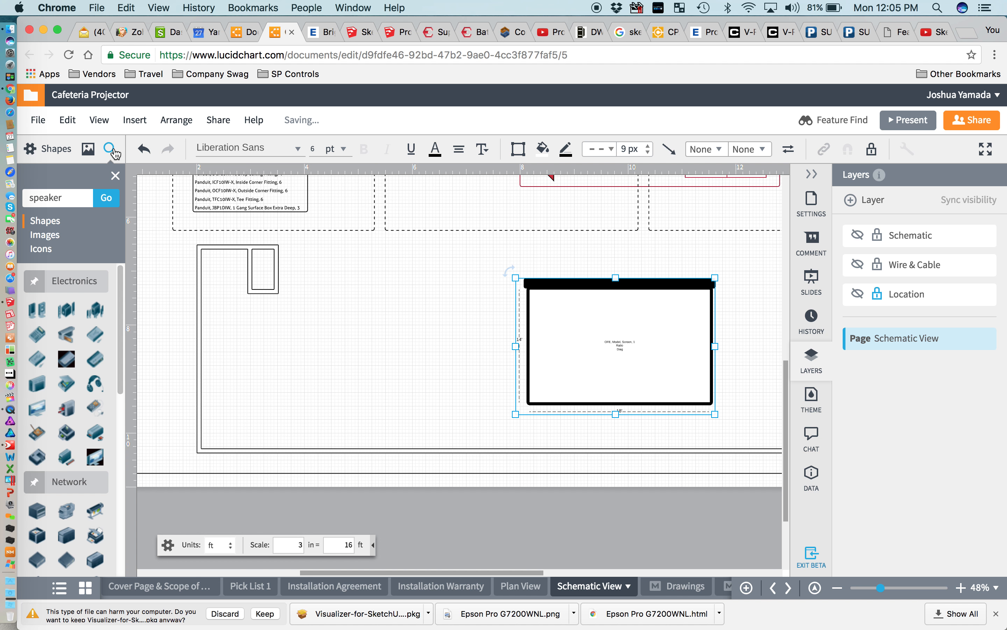
{"action": "double_click", "coordinate": [69, 199]}
{"action": "type", "text": "screen"}
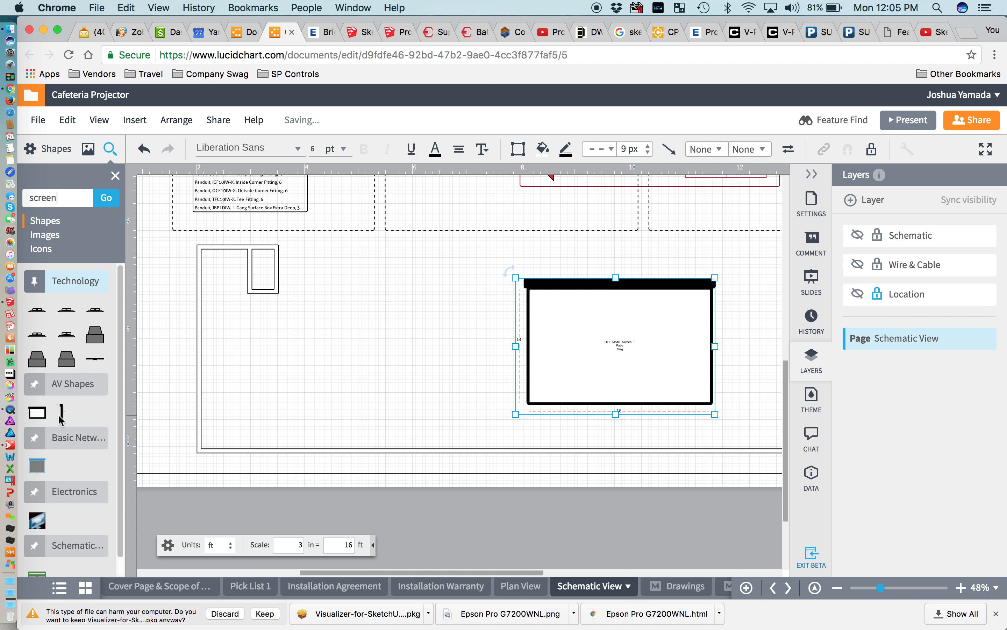
{"action": "left_click_drag", "start_coordinate": [60, 419], "coordinate": [314, 319]}
{"action": "left_click", "coordinate": [370, 304]}
{"action": "scroll", "coordinate": [281, 296], "scroll_direction": "up", "scroll_amount": 2}
{"action": "scroll", "coordinate": [280, 296], "scroll_direction": "up", "scroll_amount": 2}
{"action": "left_click_drag", "start_coordinate": [297, 278], "coordinate": [331, 291]}
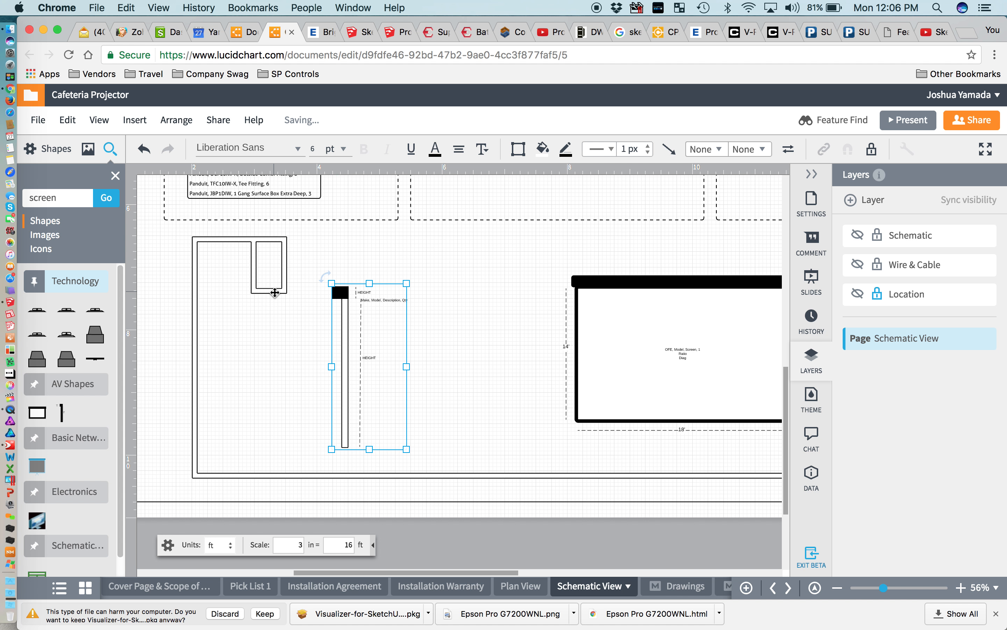
Reduce the soffit box's height by moving its bottom wall upward
{"action": "left_click", "coordinate": [275, 292]}
{"action": "scroll", "coordinate": [275, 293], "scroll_direction": "up", "scroll_amount": 3}
{"action": "left_click_drag", "start_coordinate": [291, 293], "coordinate": [293, 259]}
Position the side-view screen directly beneath the soffit box, aligned with its right edge
{"action": "left_click", "coordinate": [445, 276]}
{"action": "left_click_drag", "start_coordinate": [393, 297], "coordinate": [310, 271]}
{"action": "left_click", "coordinate": [488, 258]}
{"action": "scroll", "coordinate": [488, 258], "scroll_direction": "down", "scroll_amount": 3}
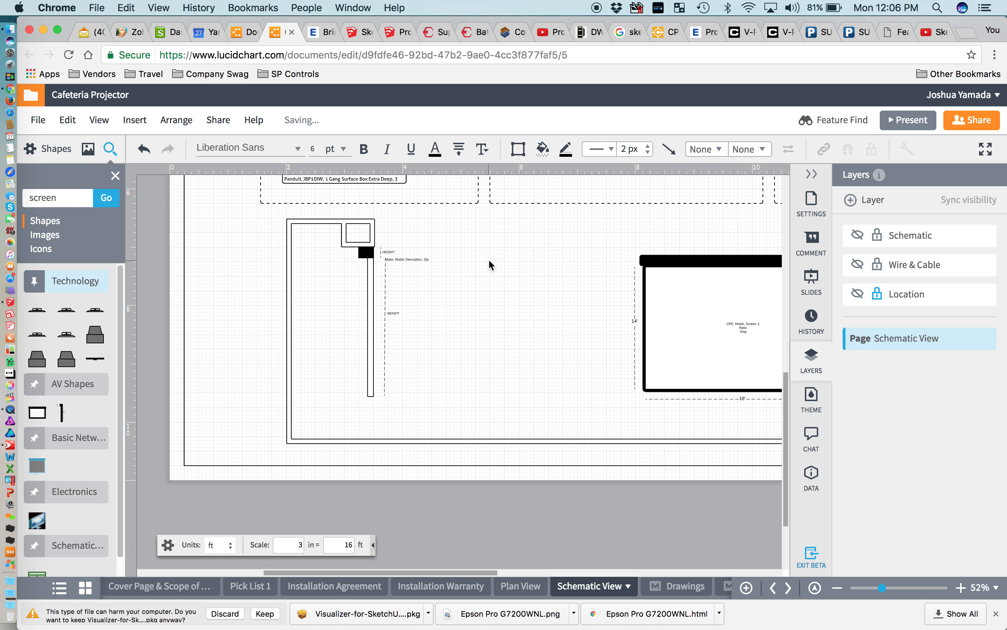
Change the side-view screen's lower height label to "14'H x 18'W" and widen it to fit on one line
{"action": "scroll", "coordinate": [488, 258], "scroll_direction": "up", "scroll_amount": 3}
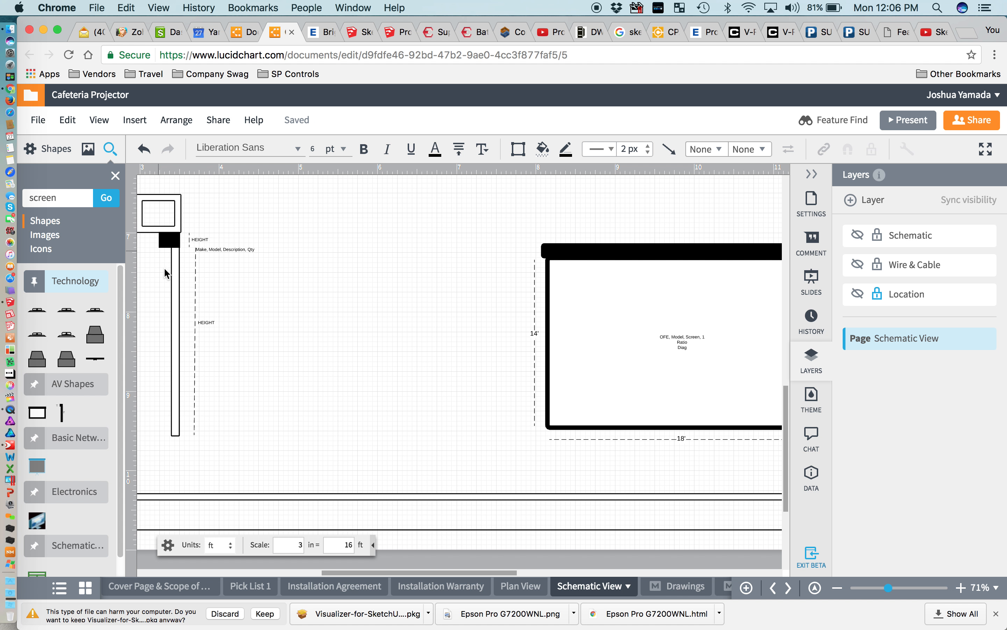
{"action": "double_click", "coordinate": [205, 322]}
{"action": "double_click", "coordinate": [208, 321]}
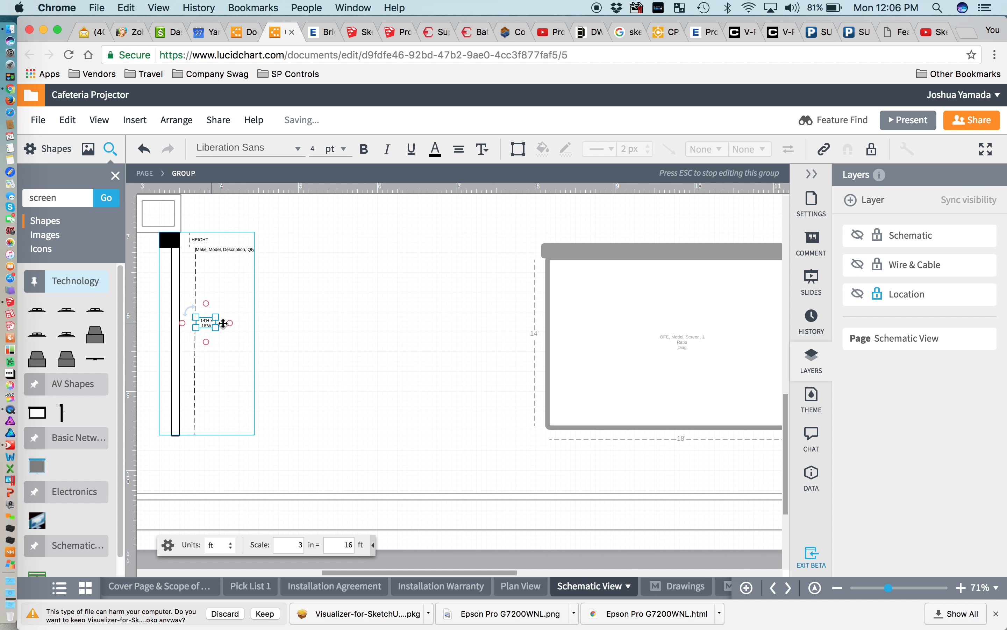
{"action": "scroll", "coordinate": [223, 323], "scroll_direction": "up", "scroll_amount": 5}
{"action": "left_click_drag", "start_coordinate": [265, 332], "coordinate": [277, 331]}
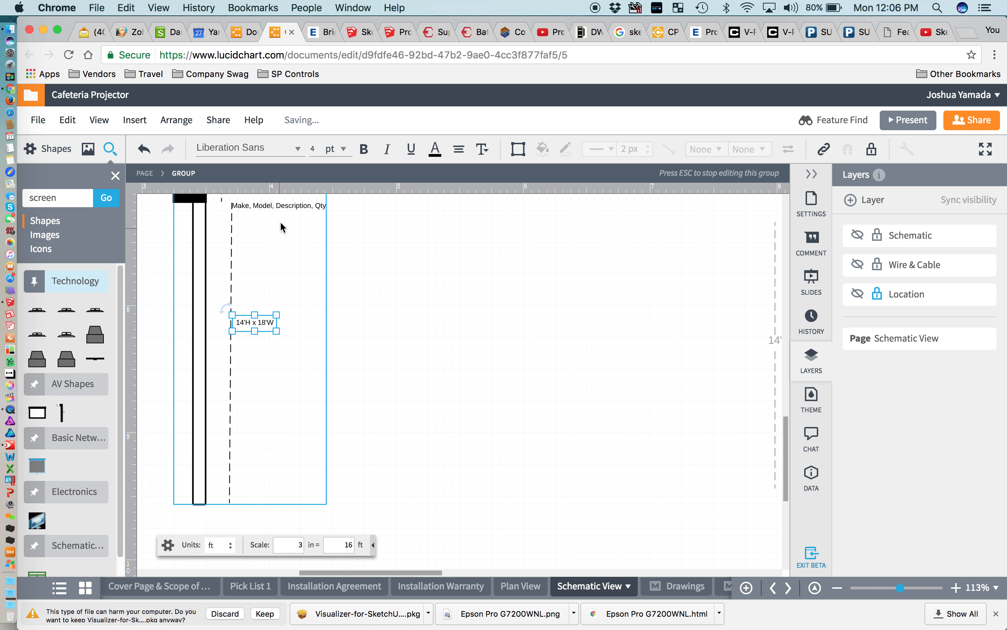
Replace the side-view screen's make and model label with "OFE Mototrized Screen"
{"action": "scroll", "coordinate": [334, 353], "scroll_direction": "down", "scroll_amount": 2}
{"action": "scroll", "coordinate": [333, 353], "scroll_direction": "up", "scroll_amount": 2}
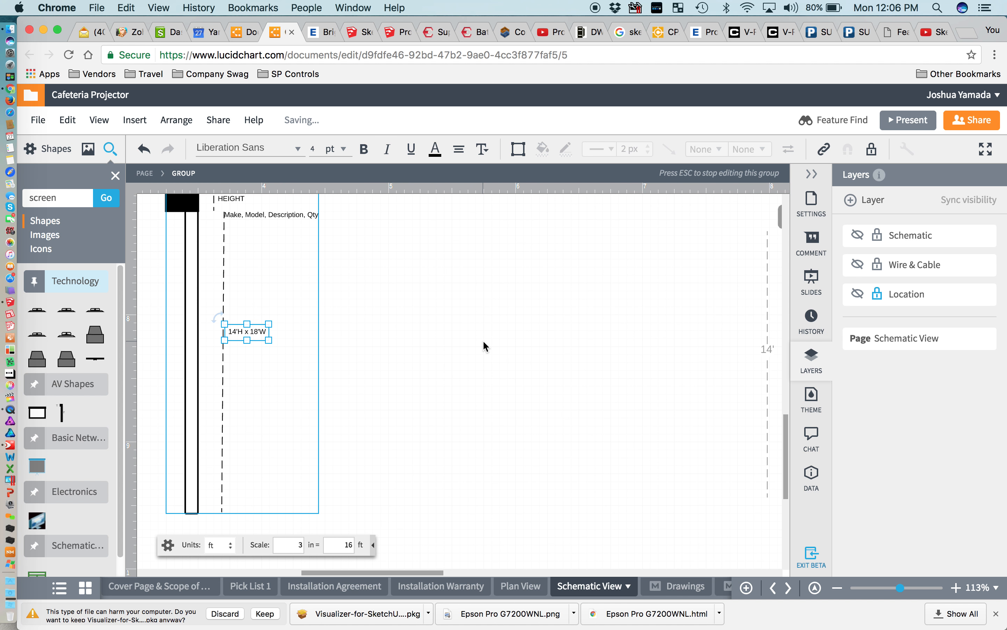
{"action": "scroll", "coordinate": [483, 341], "scroll_direction": "down", "scroll_amount": 5}
{"action": "scroll", "coordinate": [482, 340], "scroll_direction": "down", "scroll_amount": 3}
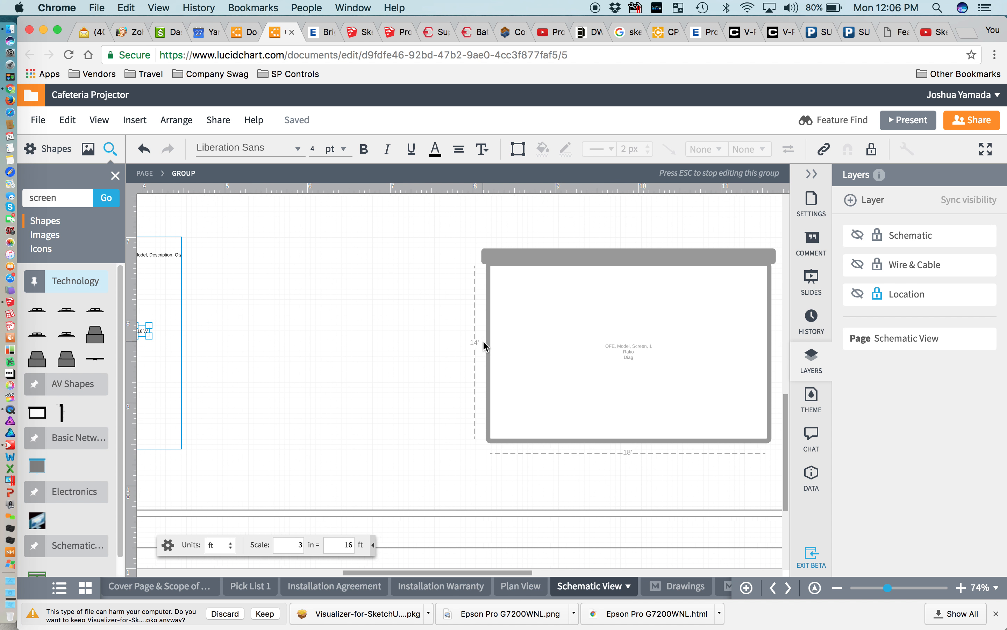
{"action": "double_click", "coordinate": [290, 281]}
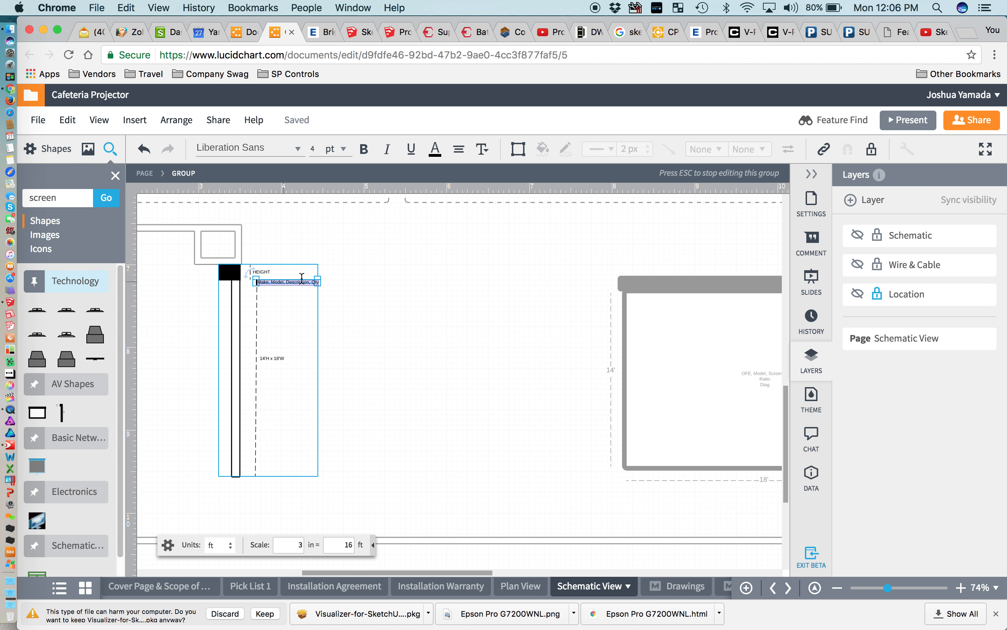
{"action": "type", "text": "OFE Mototrized Screen"}
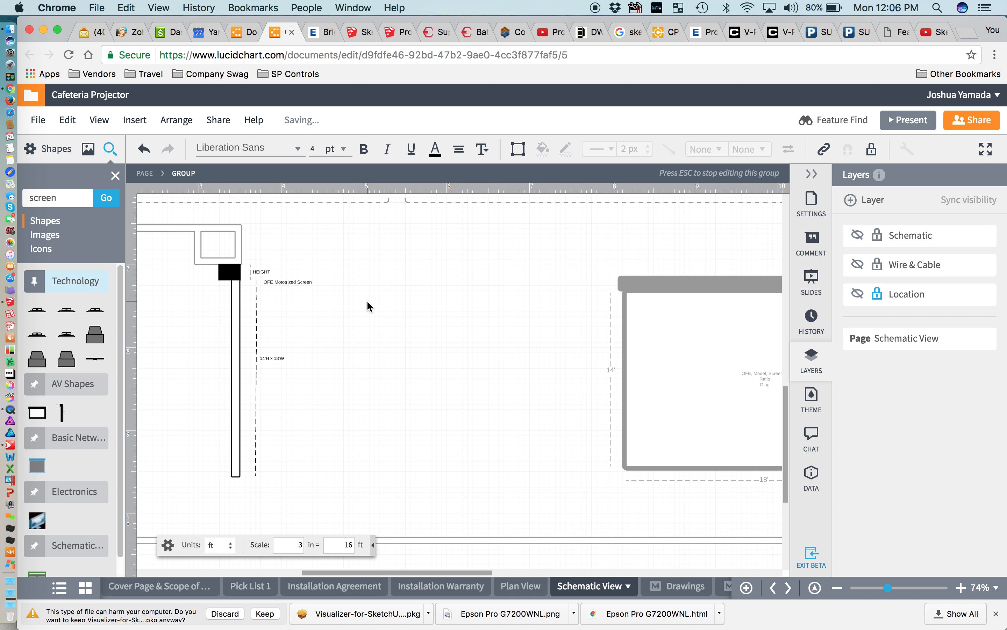
{"action": "left_click", "coordinate": [366, 300]}
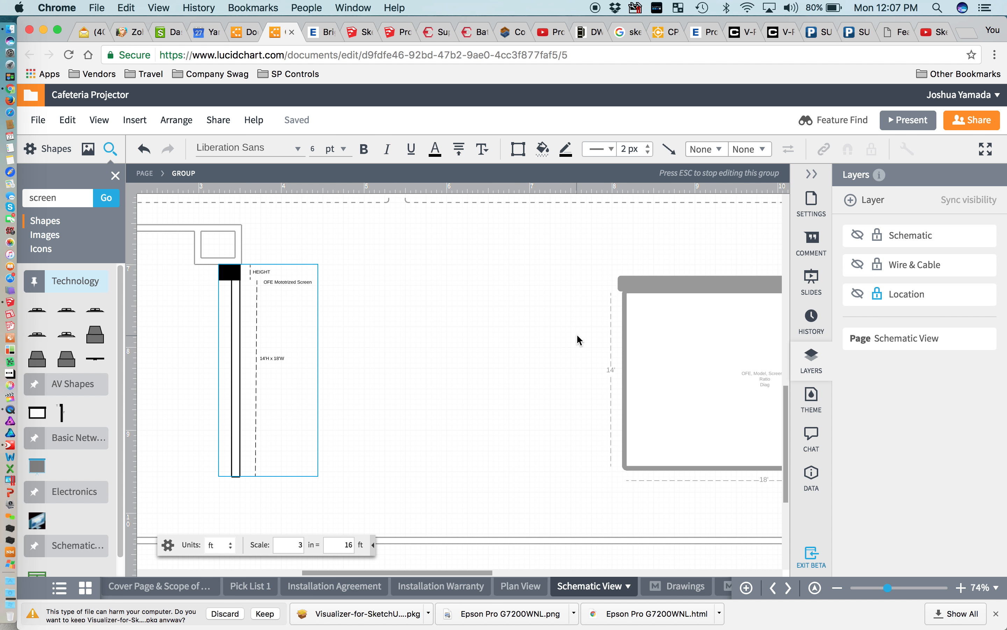
Leave the side-view screen group and delete the front-view projection screen drawing
{"action": "scroll", "coordinate": [528, 316], "scroll_direction": "down", "scroll_amount": 5}
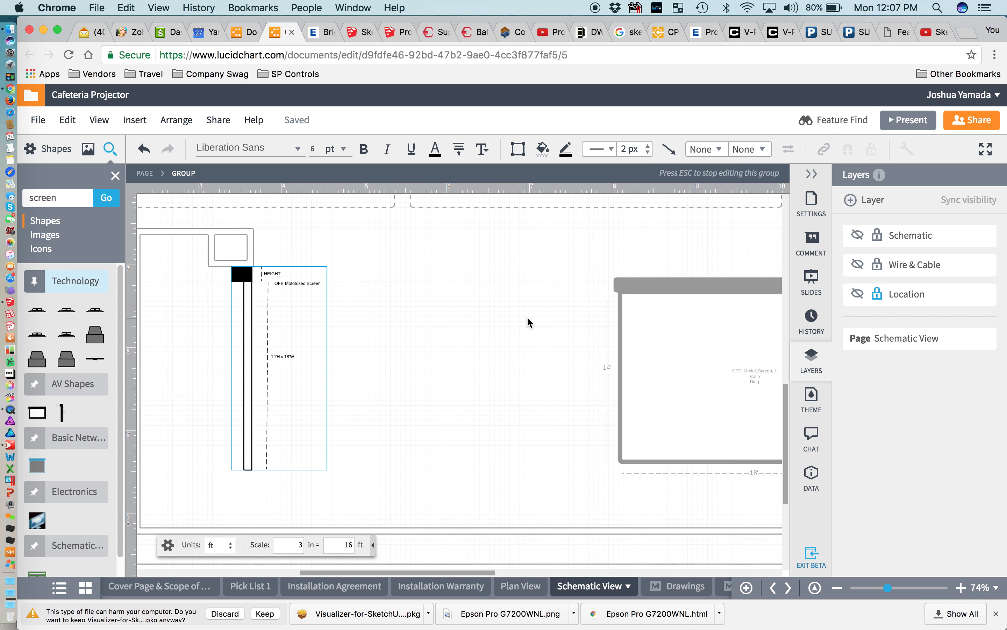
{"action": "scroll", "coordinate": [526, 315], "scroll_direction": "down", "scroll_amount": 4}
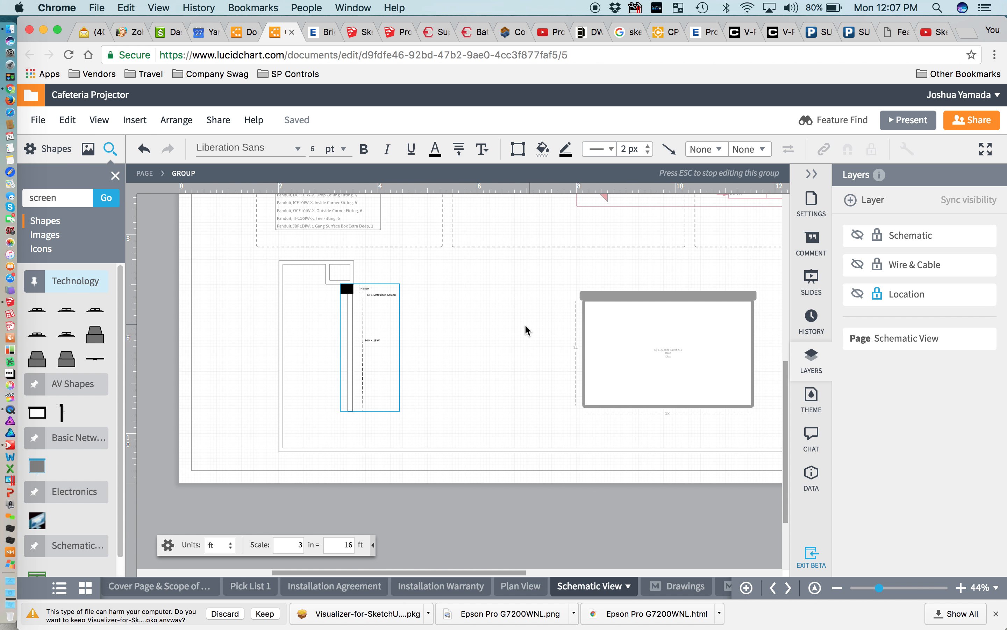
{"action": "left_click", "coordinate": [525, 323]}
{"action": "left_click", "coordinate": [692, 326]}
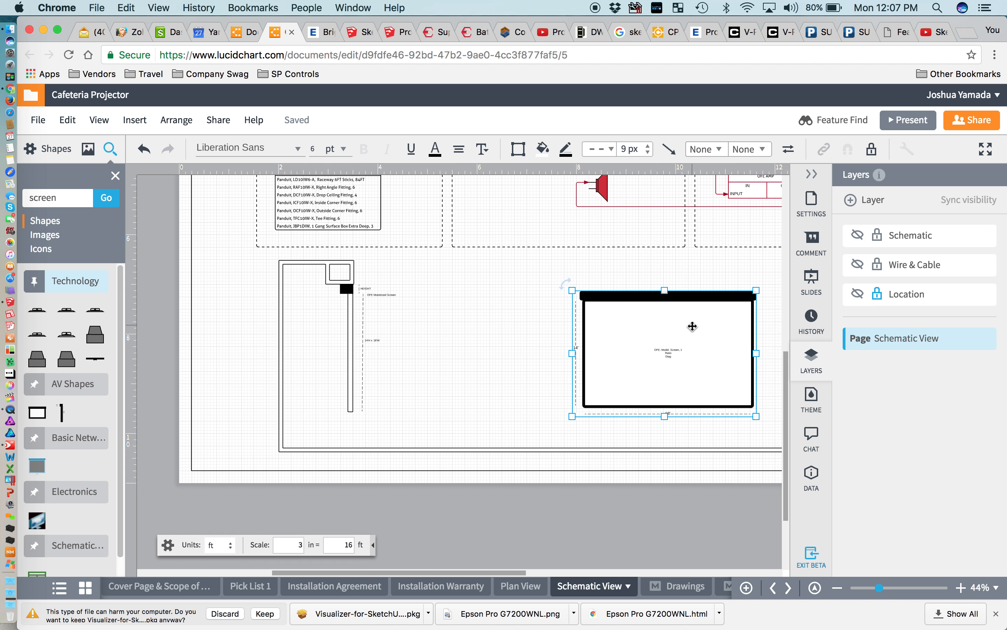
{"action": "key", "text": "Delete"}
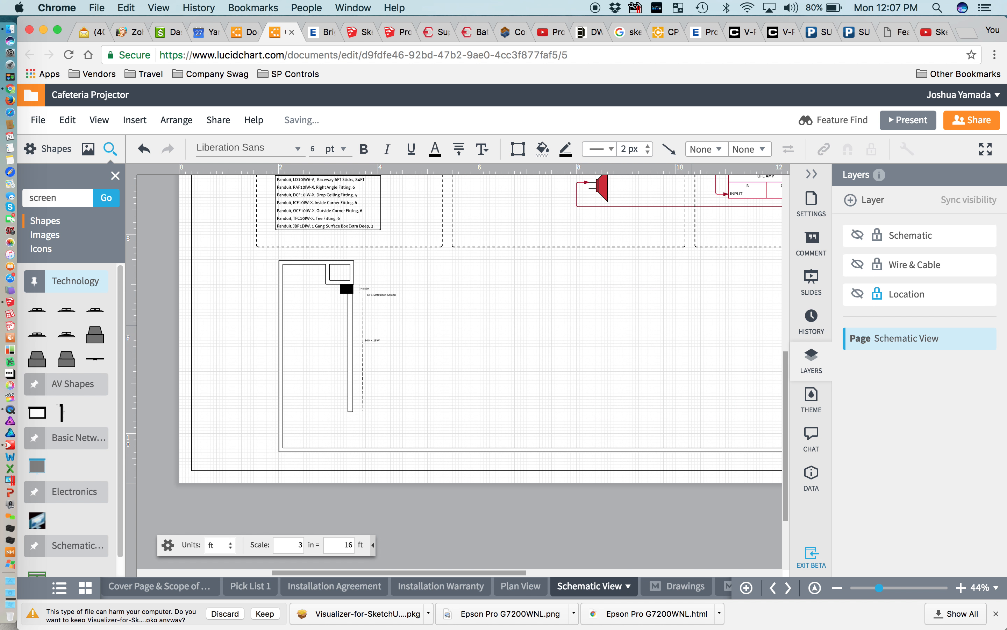
Switch to the SketchUp model of the Keaau EL cafeteria and show it from the standard right view
{"action": "key", "text": "super+Tab"}
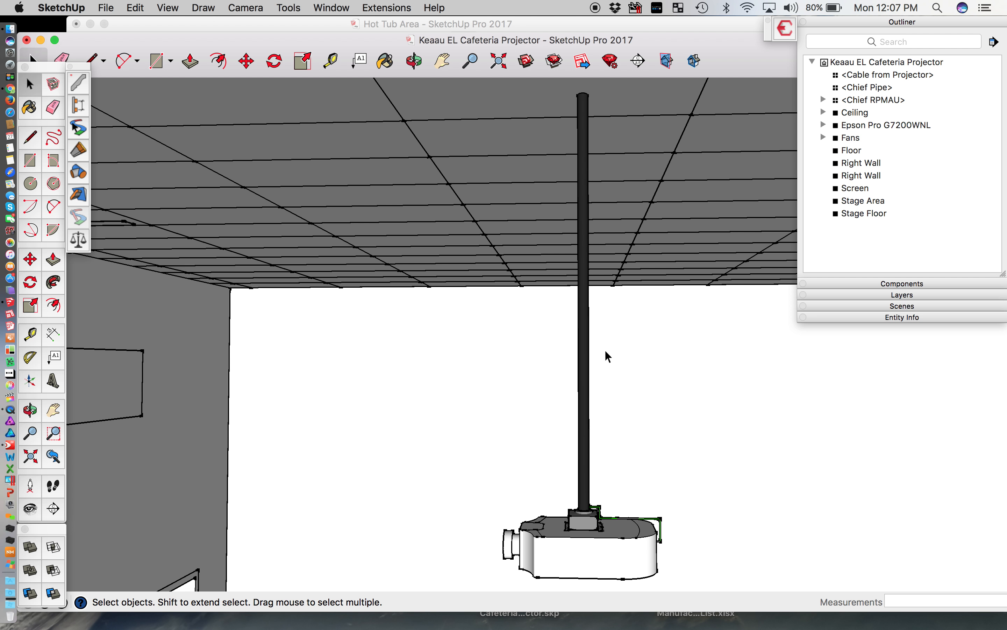
{"action": "key", "text": "o"}
{"action": "left_click_drag", "start_coordinate": [592, 400], "coordinate": [684, 330]}
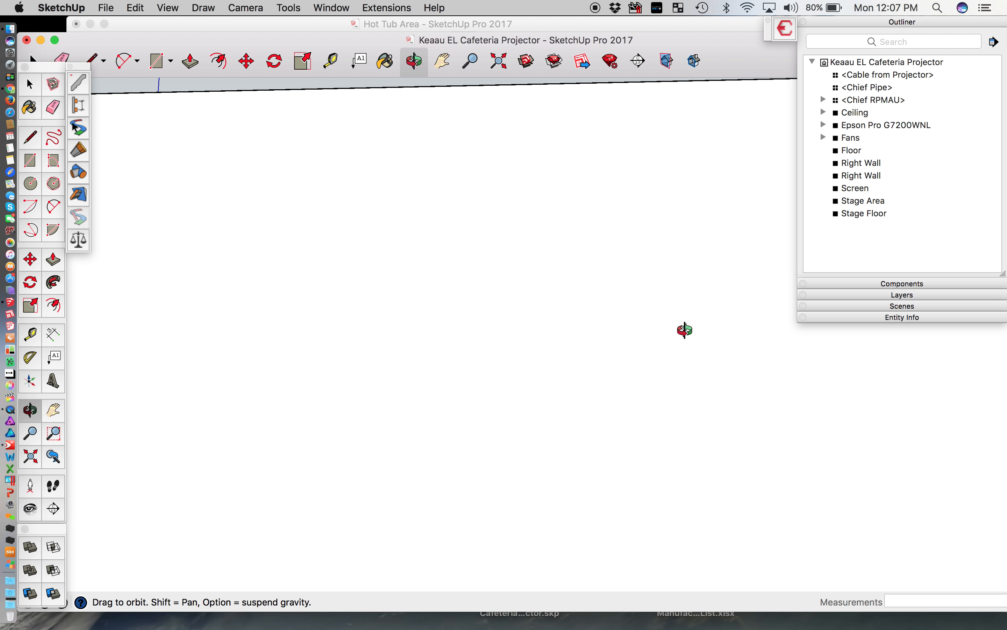
{"action": "left_click", "coordinate": [245, 7]}
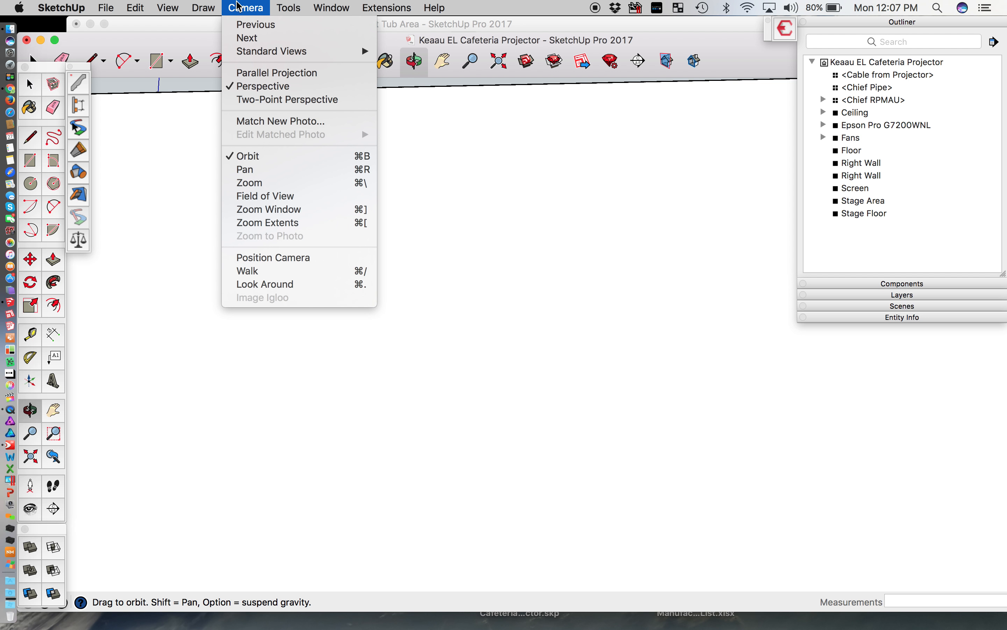
{"action": "mouse_move", "coordinate": [325, 51]}
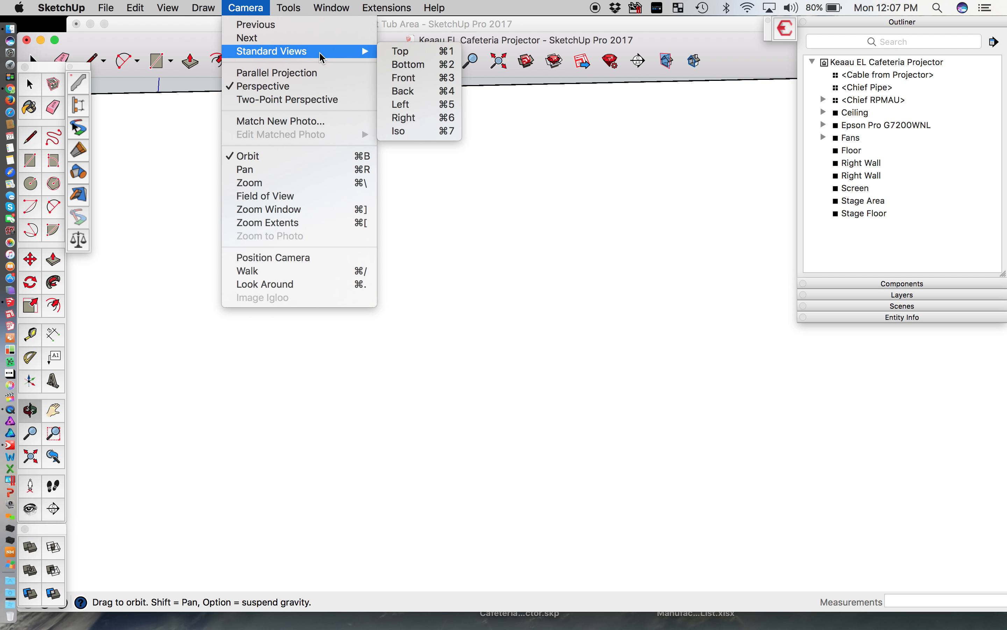
{"action": "left_click", "coordinate": [428, 113]}
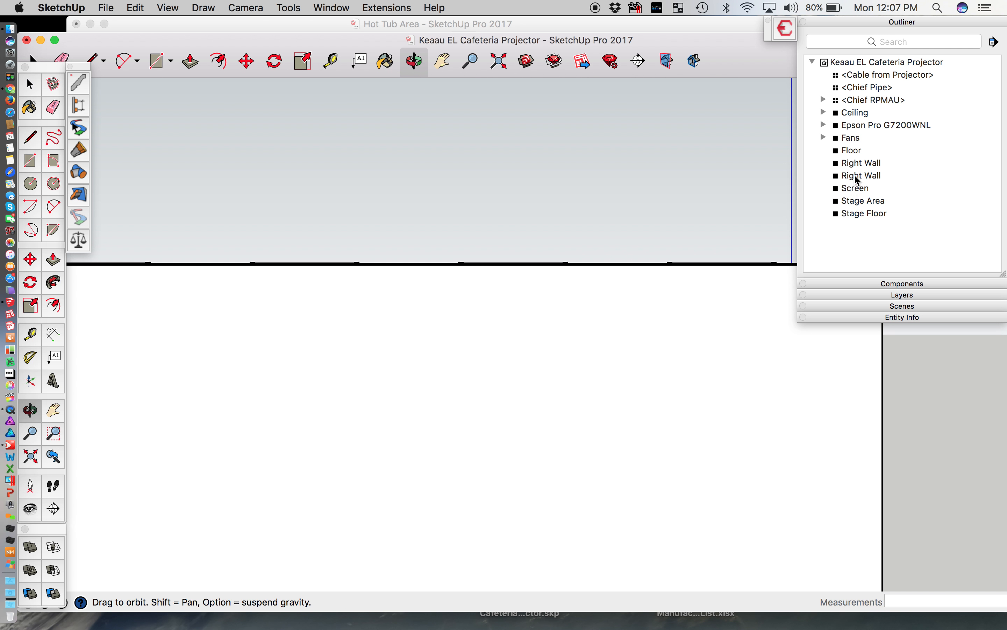
Hide the near Right Wall group that blocks the view into the cafeteria
{"action": "left_click_drag", "start_coordinate": [778, 231], "coordinate": [658, 335]}
{"action": "key", "text": "space"}
{"action": "left_click", "coordinate": [659, 339]}
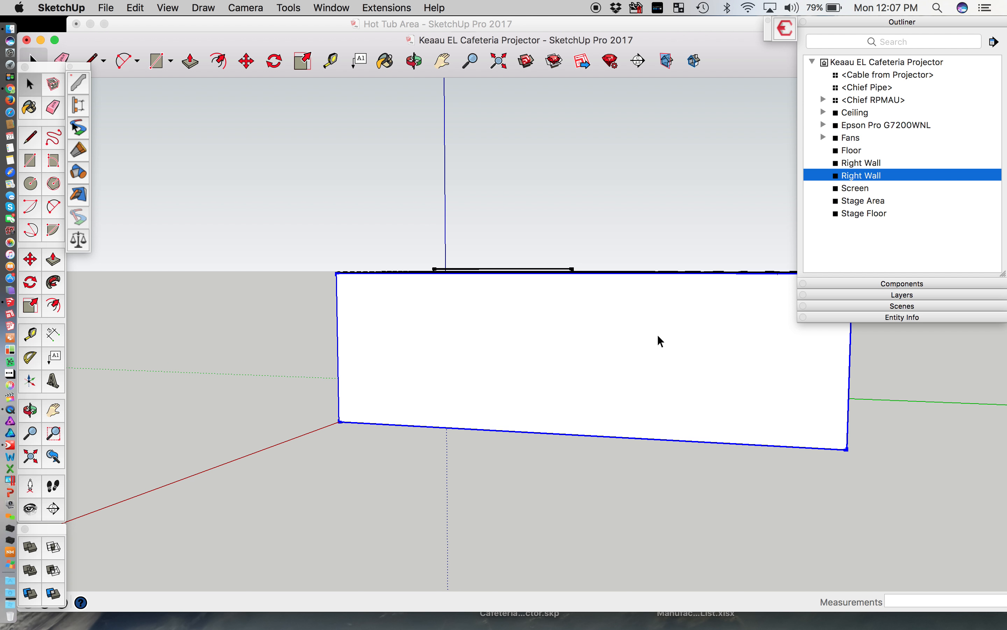
{"action": "right_click", "coordinate": [660, 339]}
{"action": "left_click", "coordinate": [687, 367]}
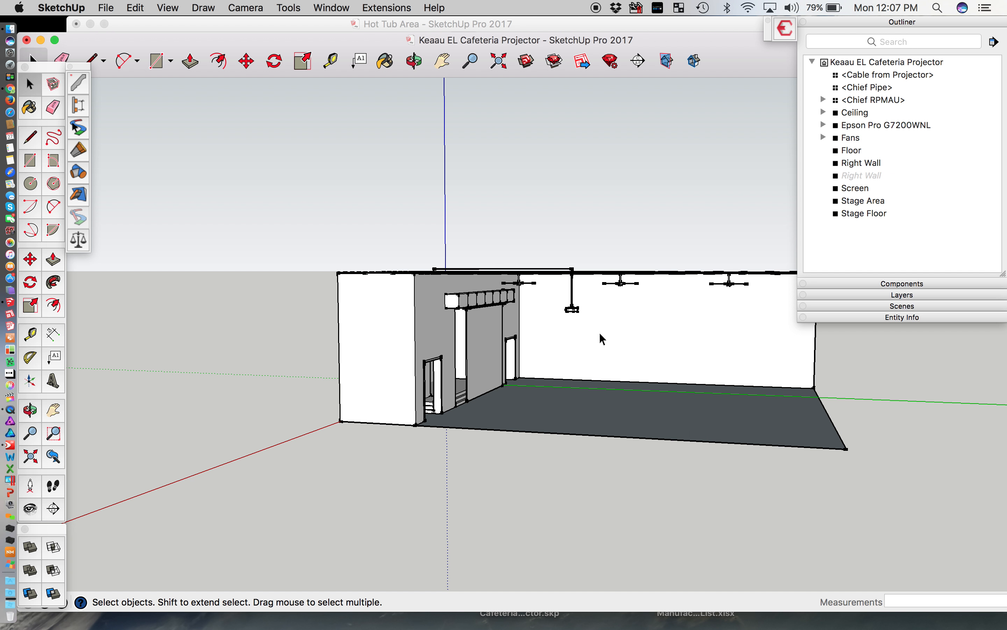
Show the opened-up cafeteria from the standard right view and save that view as a new scene
{"action": "left_click_drag", "start_coordinate": [546, 322], "coordinate": [604, 323]}
{"action": "left_click", "coordinate": [624, 337]}
{"action": "left_click", "coordinate": [246, 7]}
{"action": "mouse_move", "coordinate": [261, 53]}
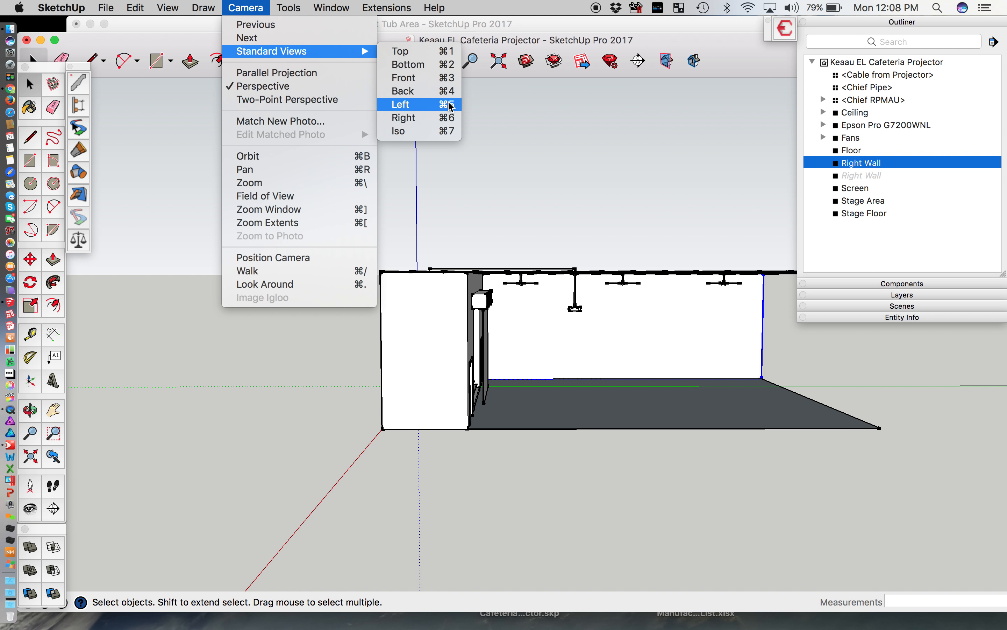
{"action": "left_click", "coordinate": [450, 117]}
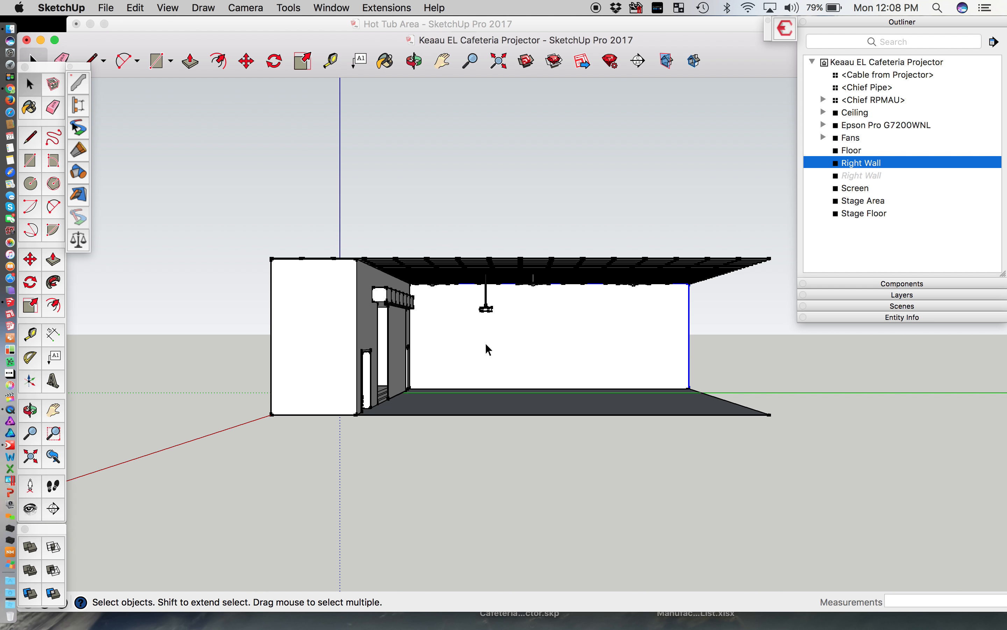
{"action": "scroll", "coordinate": [488, 349], "scroll_direction": "up", "scroll_amount": 4}
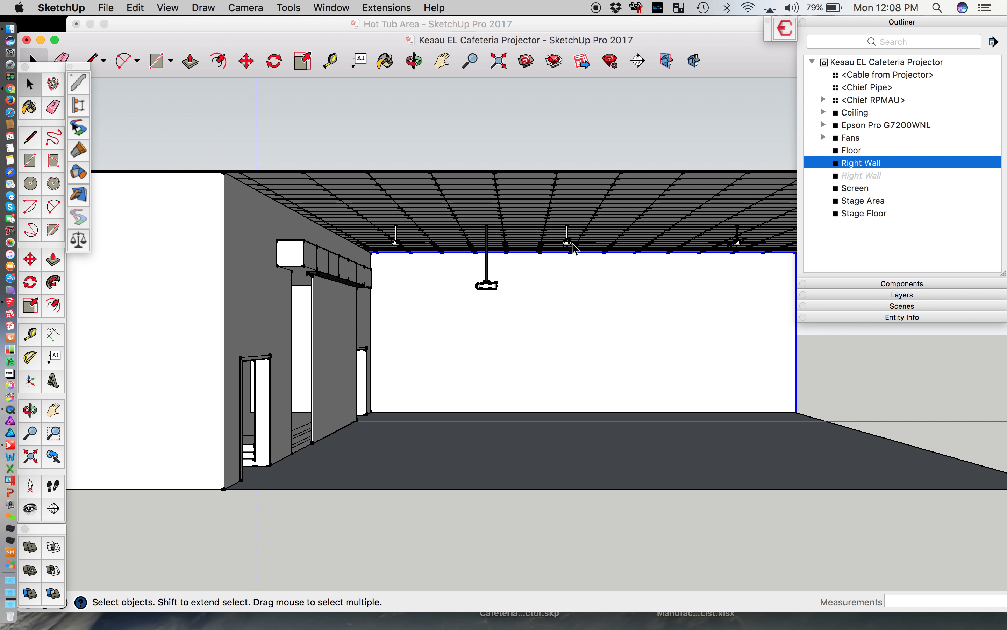
{"action": "left_click", "coordinate": [901, 317]}
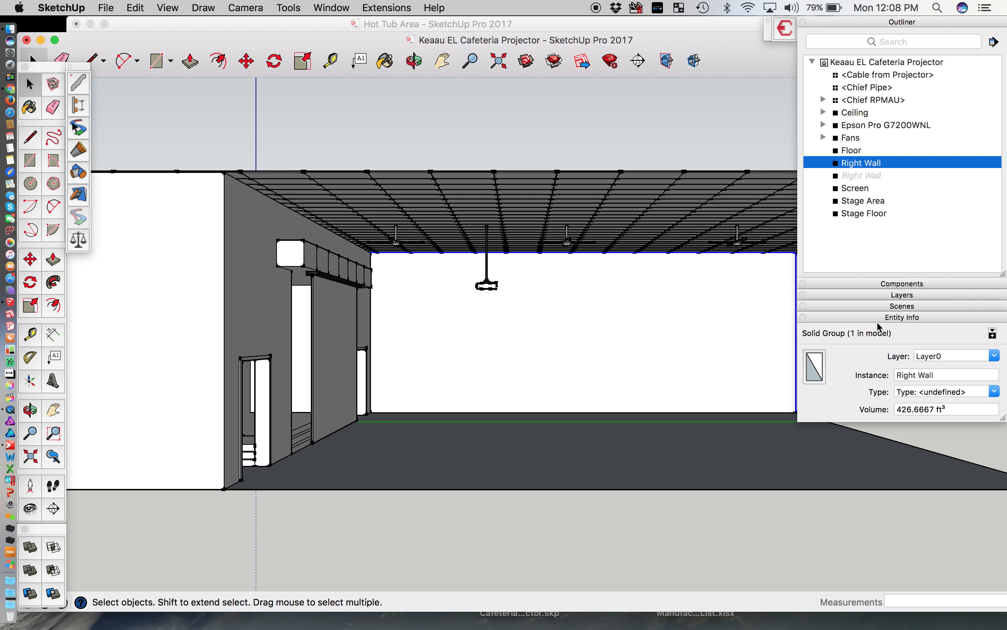
{"action": "left_click", "coordinate": [887, 319]}
{"action": "left_click", "coordinate": [897, 308]}
{"action": "left_click", "coordinate": [829, 323]}
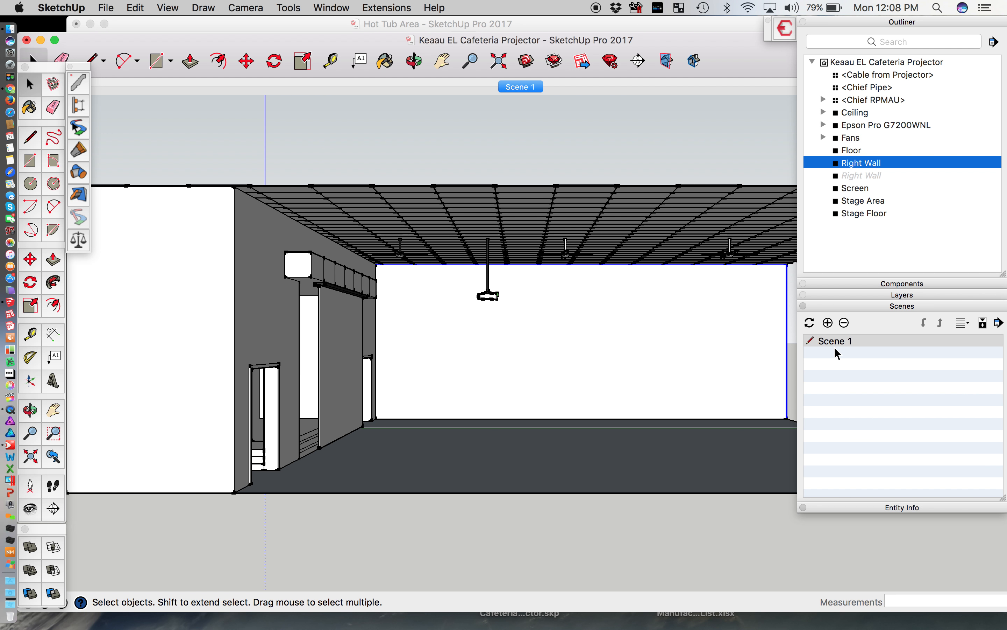
Rename the new scene to "Projector Left"
{"action": "left_click", "coordinate": [838, 345]}
{"action": "right_click", "coordinate": [838, 345]}
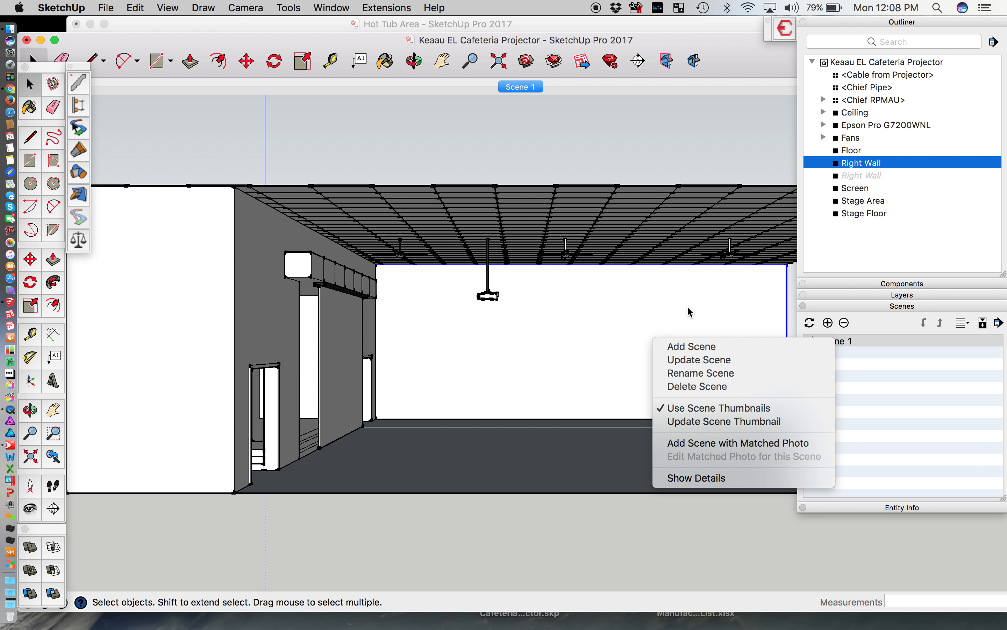
{"action": "left_click", "coordinate": [714, 374]}
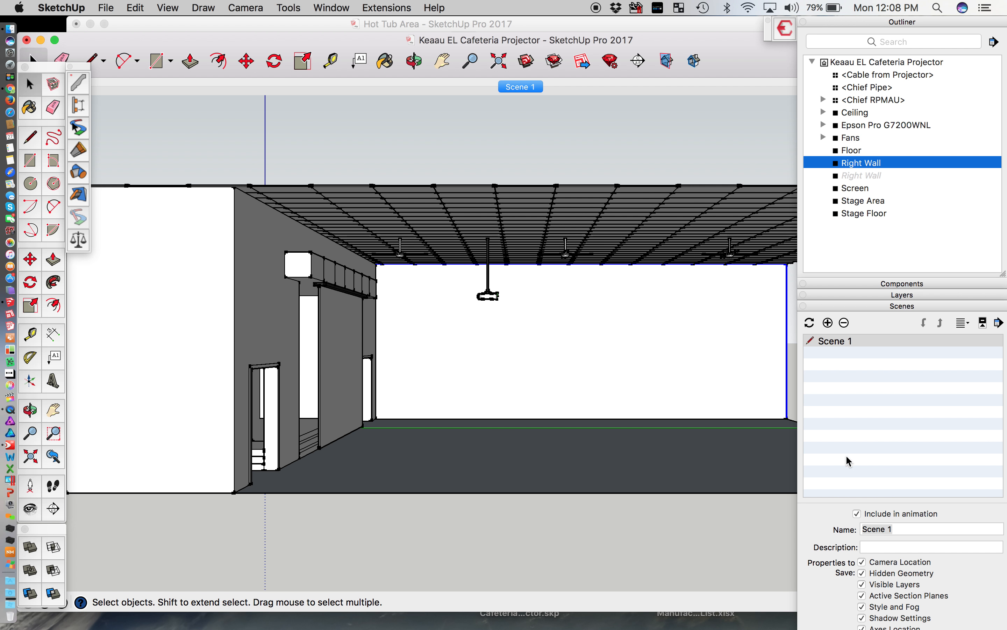
{"action": "left_click", "coordinate": [901, 533]}
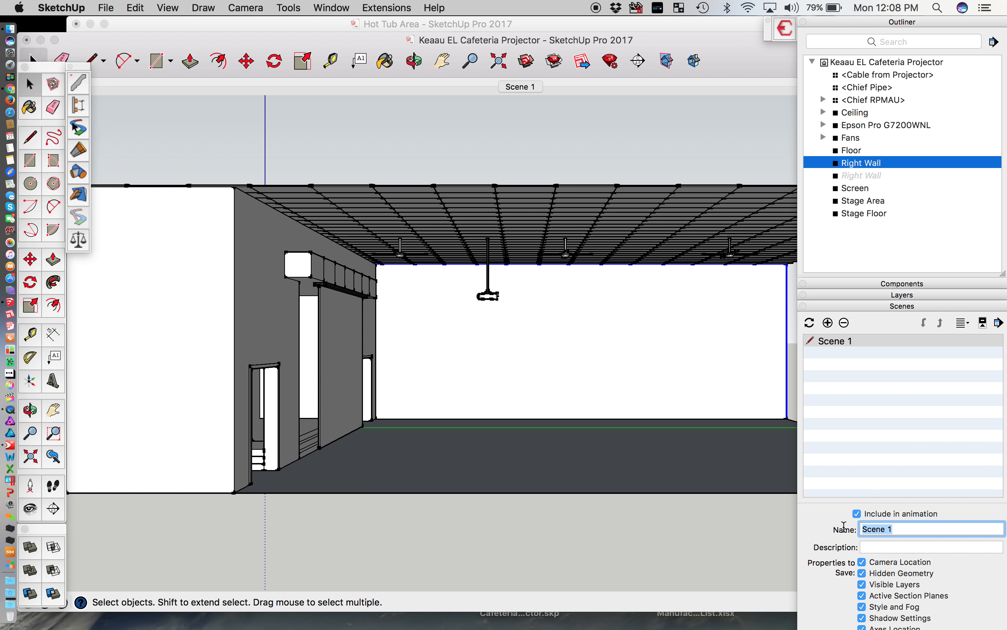
{"action": "type", "text": "Pro"}
{"action": "left_click", "coordinate": [750, 540]}
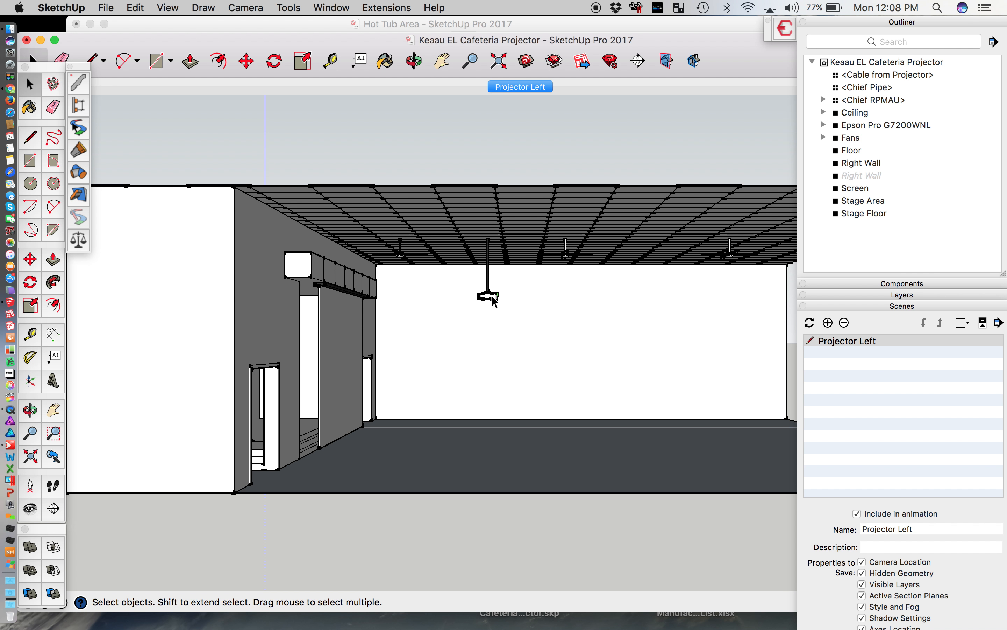
Set the camera to parallel projection, frame the stage soffit, screen and projector, and collapse the open Scenes and Outliner palettes
{"action": "scroll", "coordinate": [495, 299], "scroll_direction": "up", "scroll_amount": 5}
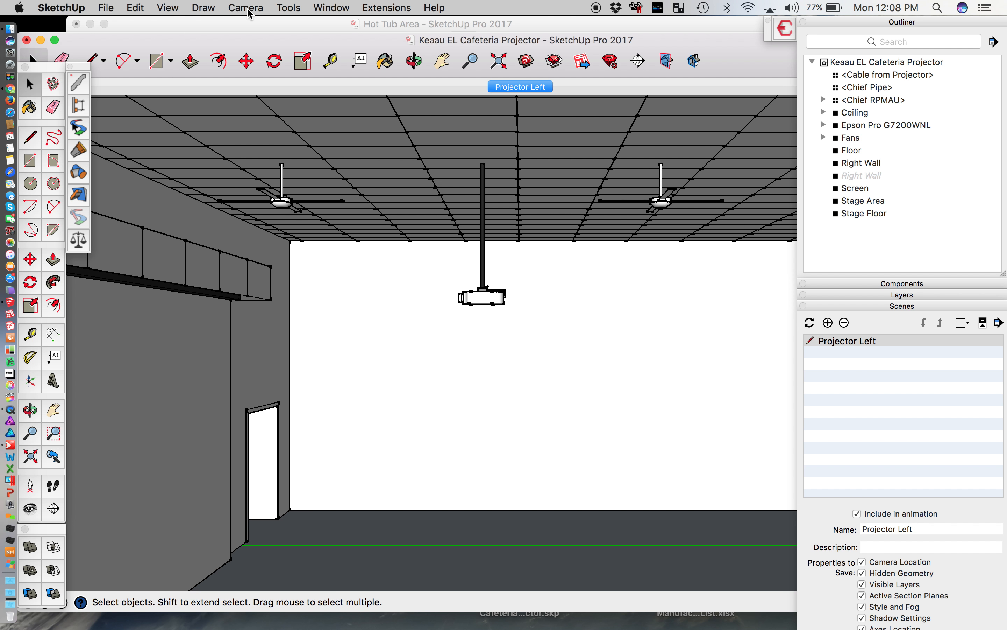
{"action": "left_click", "coordinate": [247, 10]}
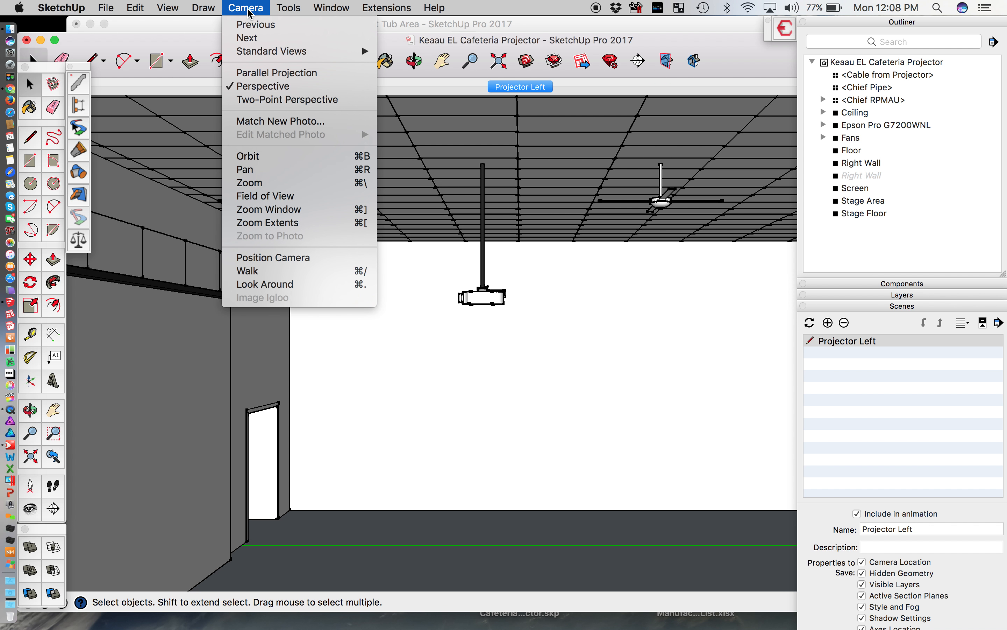
{"action": "left_click", "coordinate": [265, 74]}
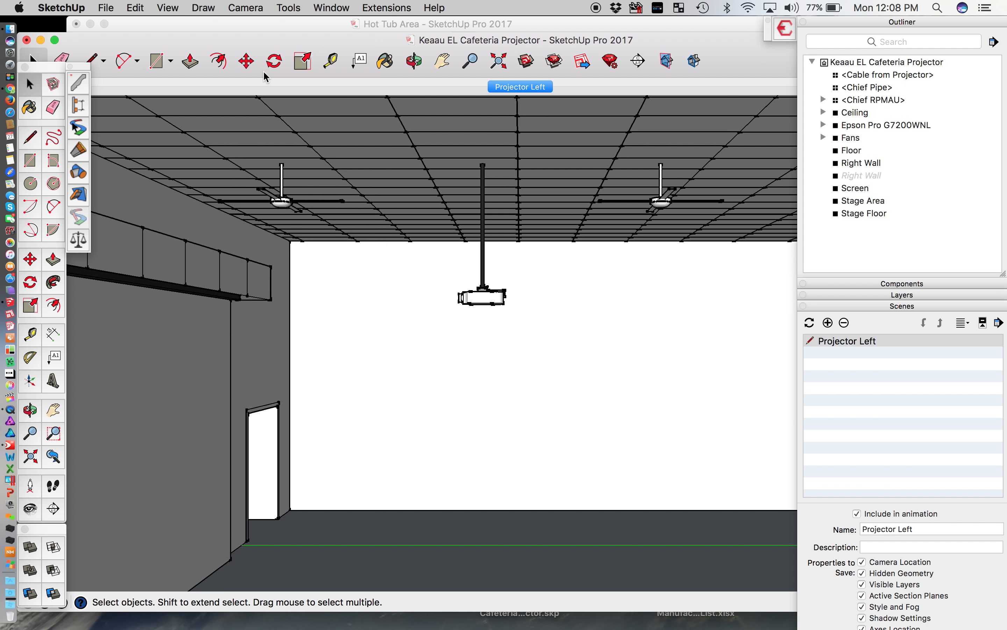
{"action": "scroll", "coordinate": [543, 298], "scroll_direction": "down", "scroll_amount": 3}
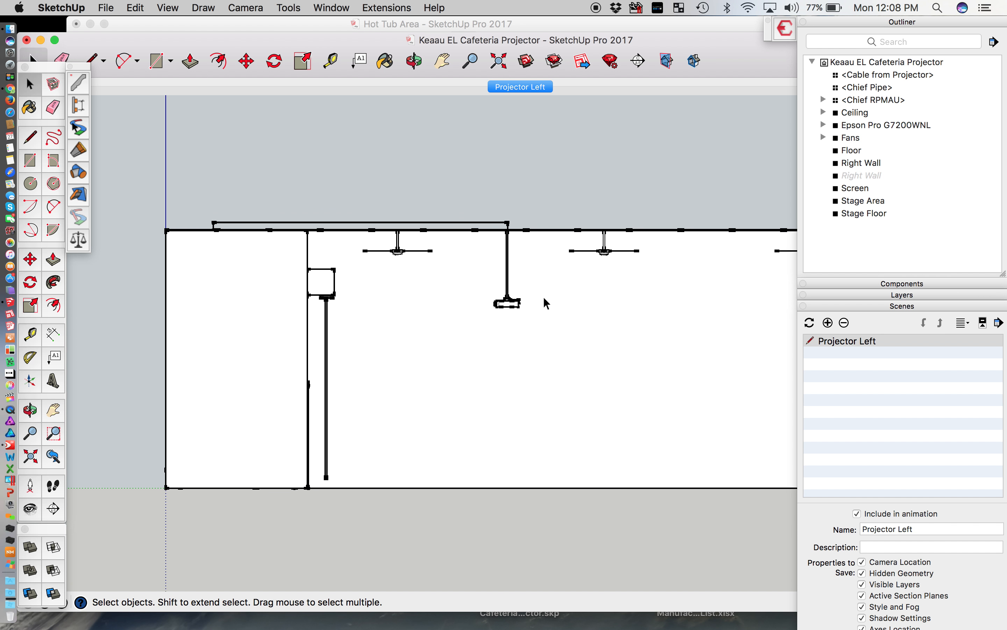
{"action": "scroll", "coordinate": [544, 298], "scroll_direction": "up", "scroll_amount": 3}
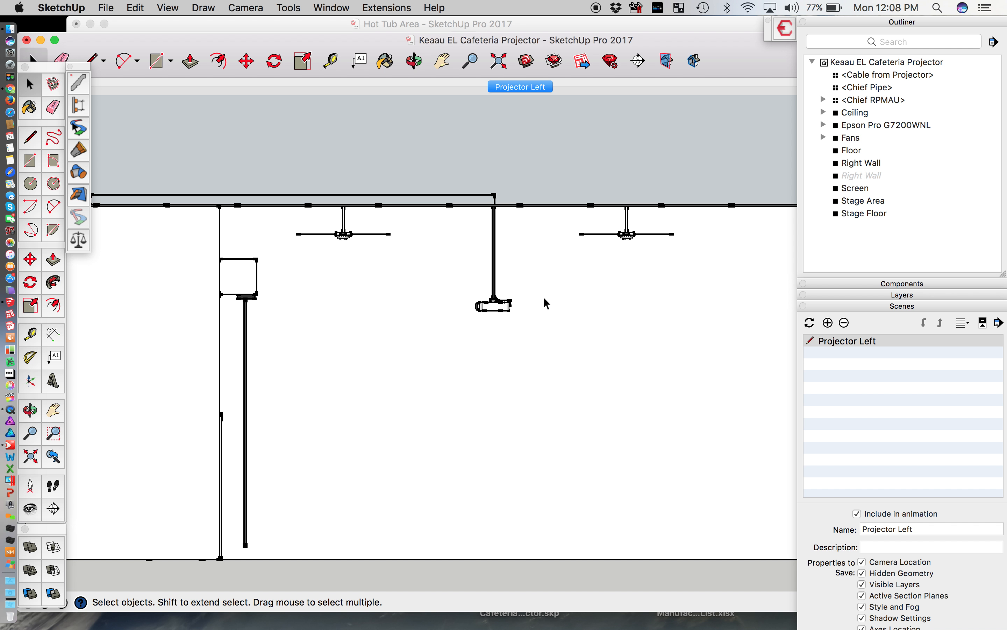
{"action": "key", "text": "h"}
{"action": "left_click_drag", "start_coordinate": [542, 294], "coordinate": [687, 258]}
{"action": "scroll", "coordinate": [687, 259], "scroll_direction": "up", "scroll_amount": 3}
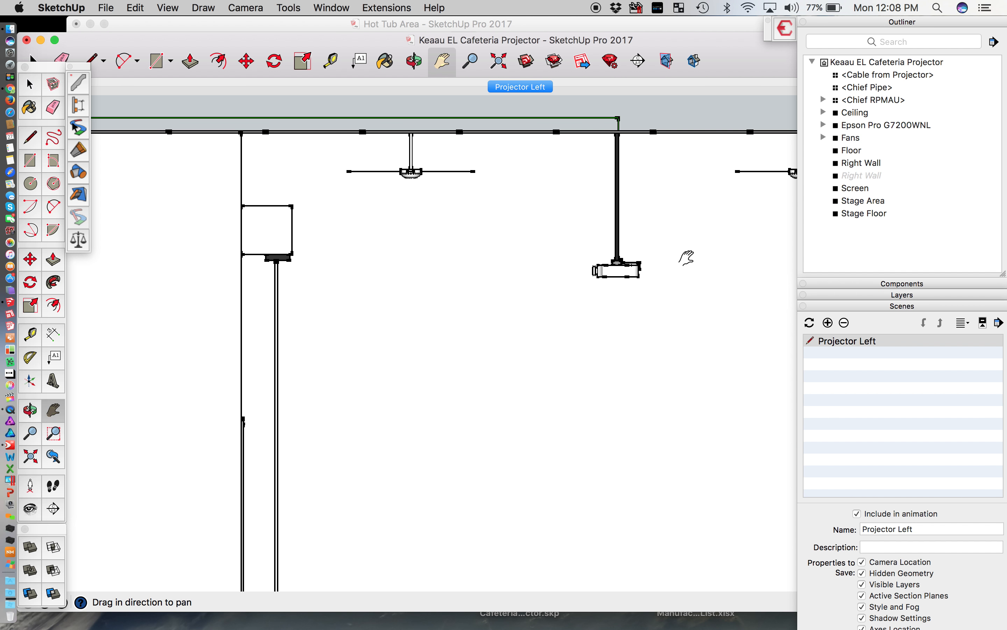
{"action": "scroll", "coordinate": [687, 258], "scroll_direction": "down", "scroll_amount": 2}
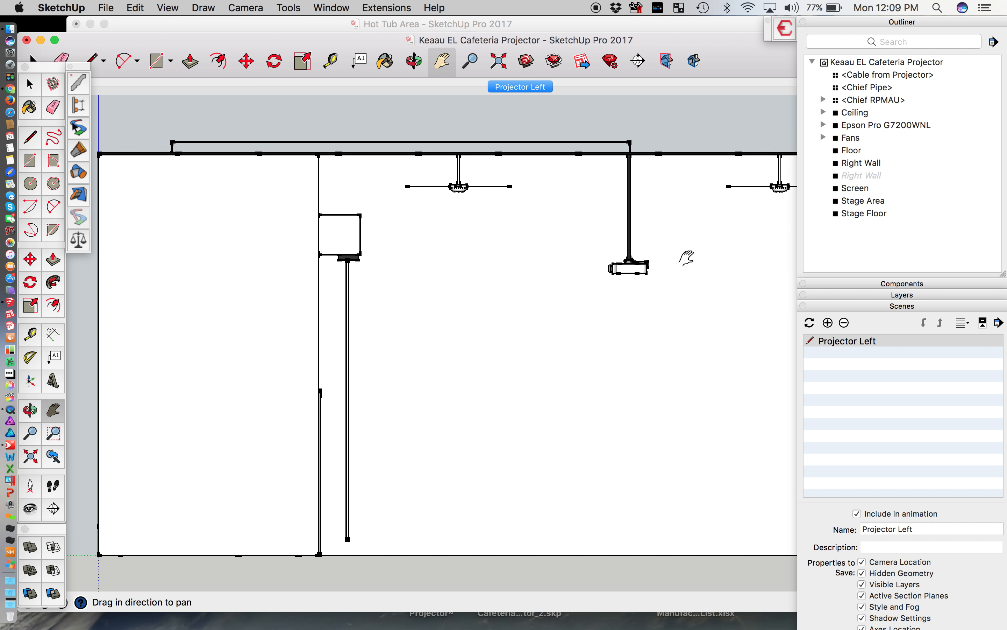
{"action": "left_click", "coordinate": [953, 308]}
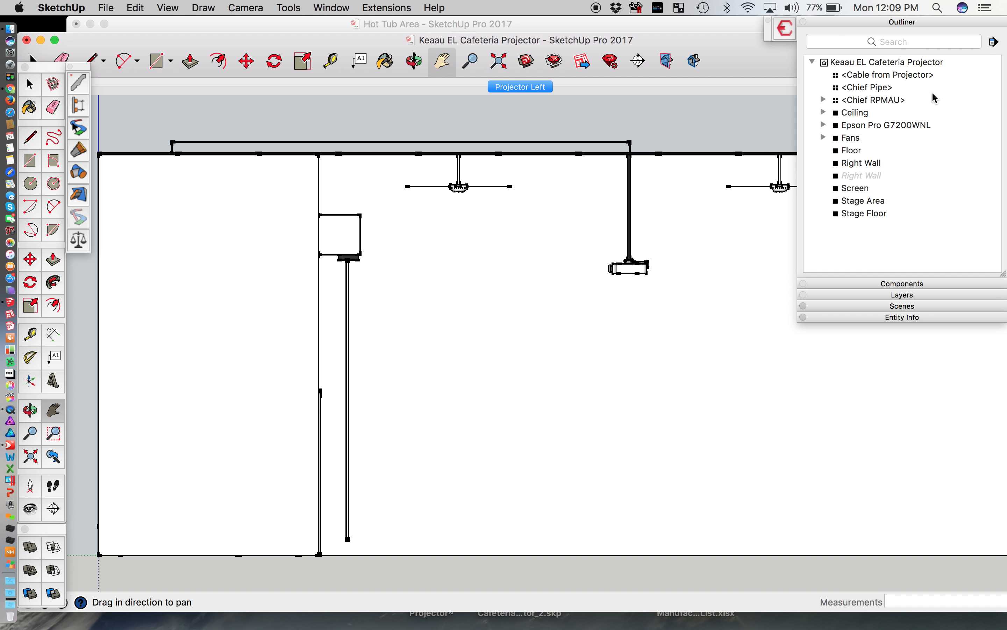
{"action": "left_click", "coordinate": [920, 24]}
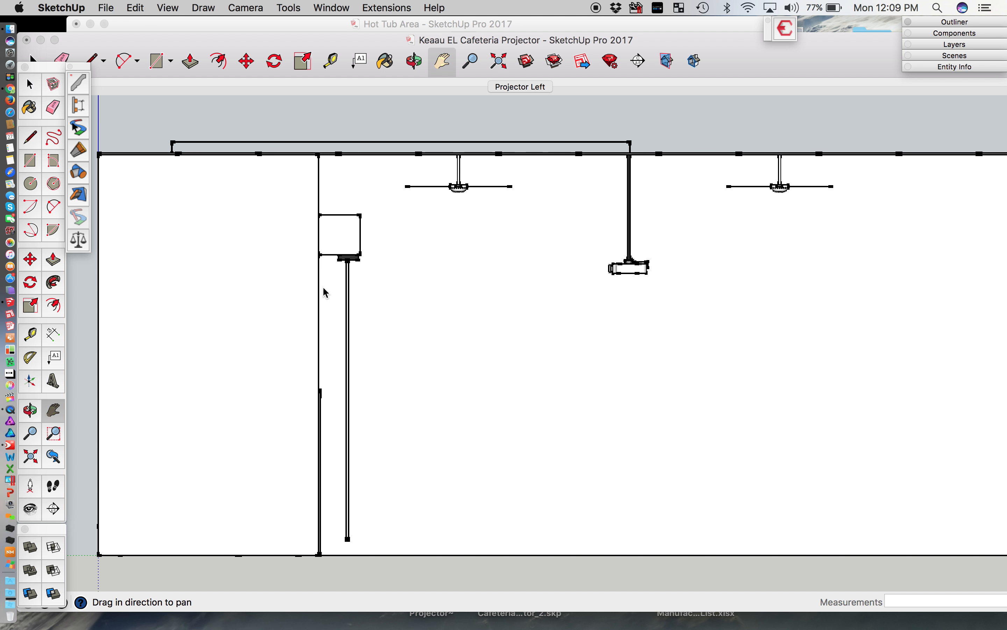
Compare the Lucidchart side elevation with the SketchUp side view and return to Lucidchart
{"action": "key", "text": "super+Tab"}
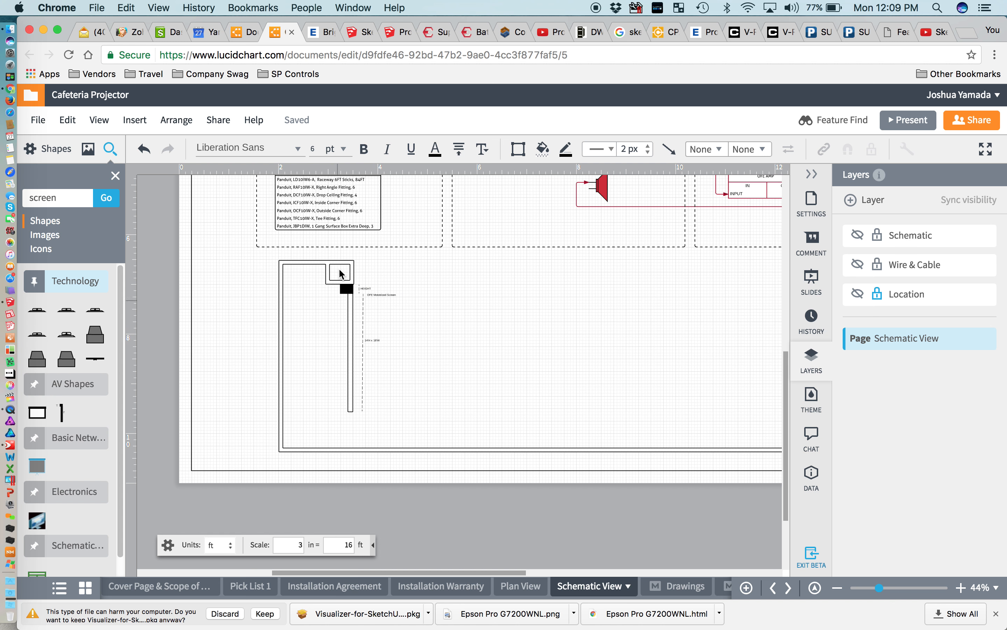
{"action": "key", "text": "super+Tab"}
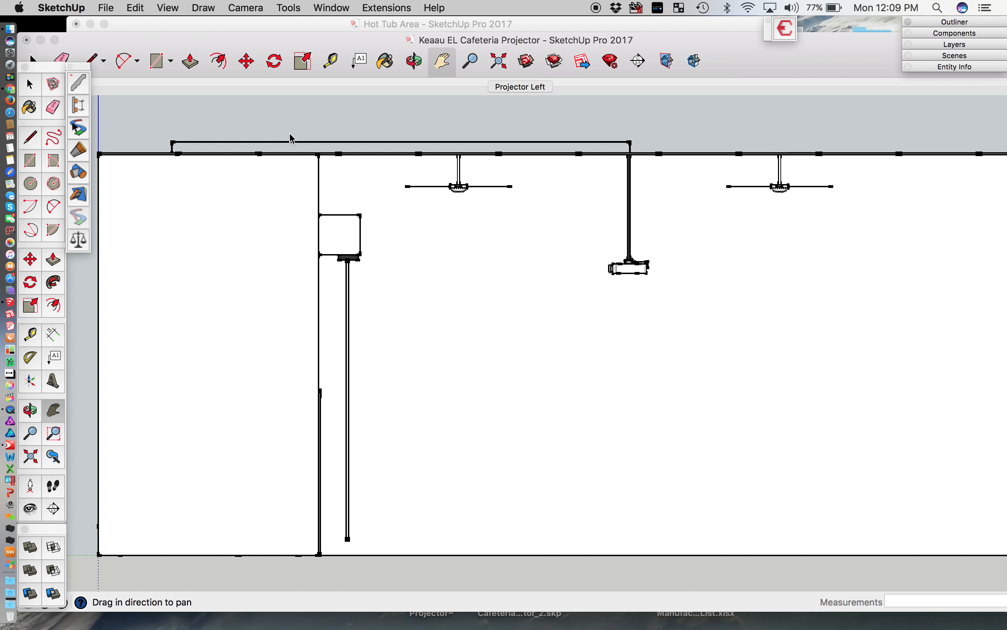
{"action": "key", "text": "super+Tab"}
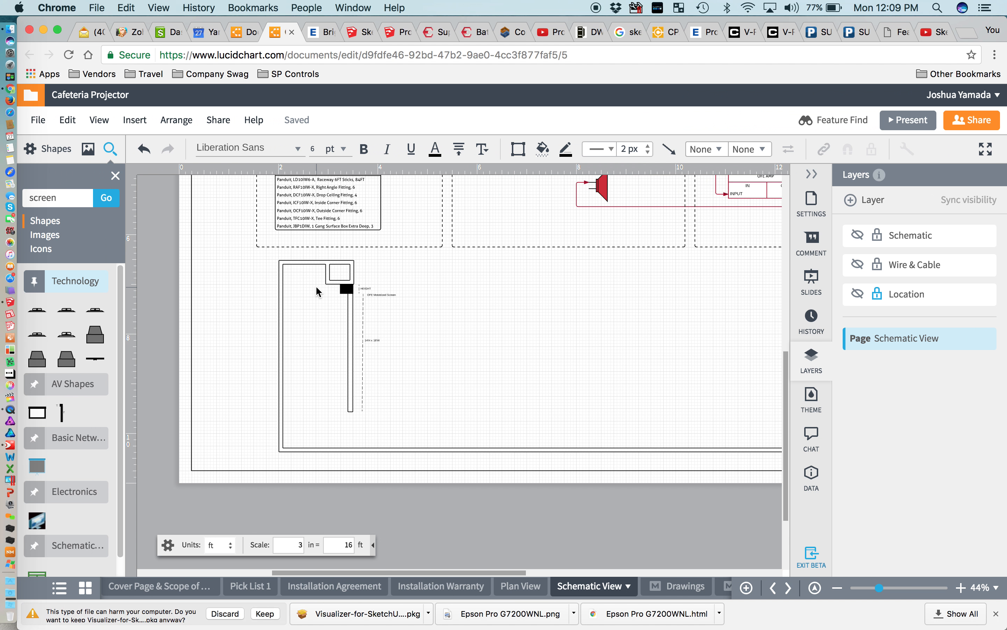
{"action": "left_click", "coordinate": [310, 265]}
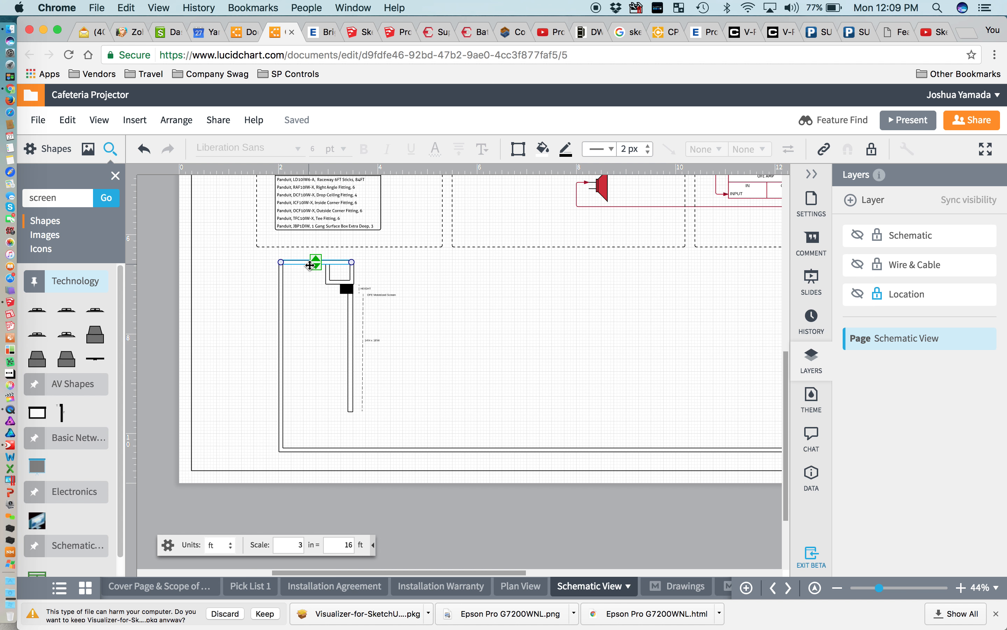
{"action": "key", "text": "Delete"}
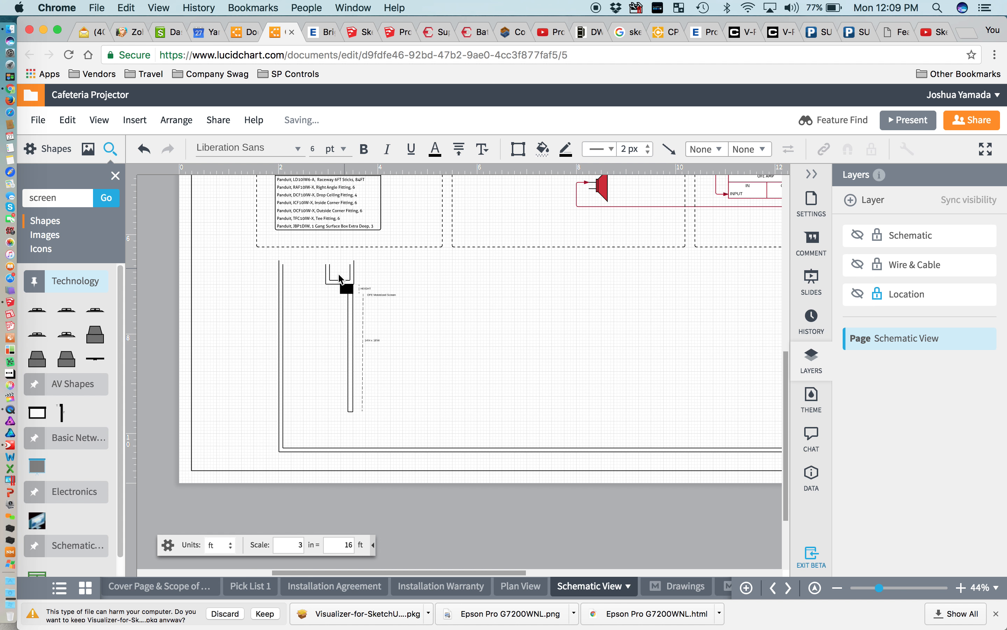
{"action": "key", "text": "super+z"}
Extend the left end of the side elevation's top wall slightly outward, away from the soffit box
{"action": "scroll", "coordinate": [346, 277], "scroll_direction": "up", "scroll_amount": 3}
{"action": "scroll", "coordinate": [329, 269], "scroll_direction": "up", "scroll_amount": 2}
{"action": "left_click", "coordinate": [310, 276]}
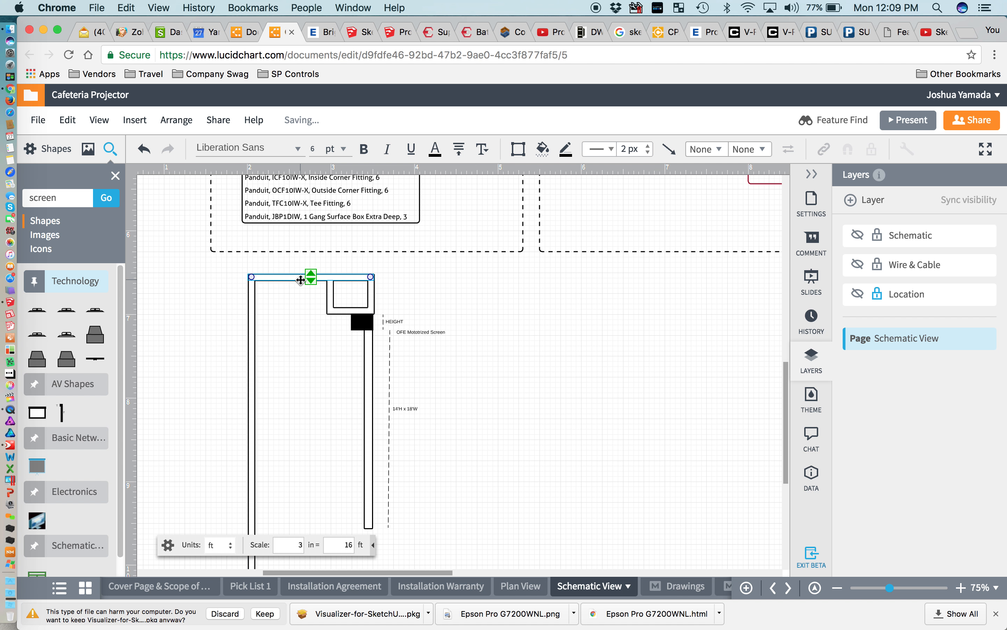
{"action": "left_click", "coordinate": [254, 277]}
{"action": "mouse_move", "coordinate": [253, 277]}
{"action": "left_mouse_down"}
{"action": "mouse_move", "coordinate": [335, 279]}
{"action": "mouse_move", "coordinate": [241, 277]}
{"action": "left_mouse_up"}
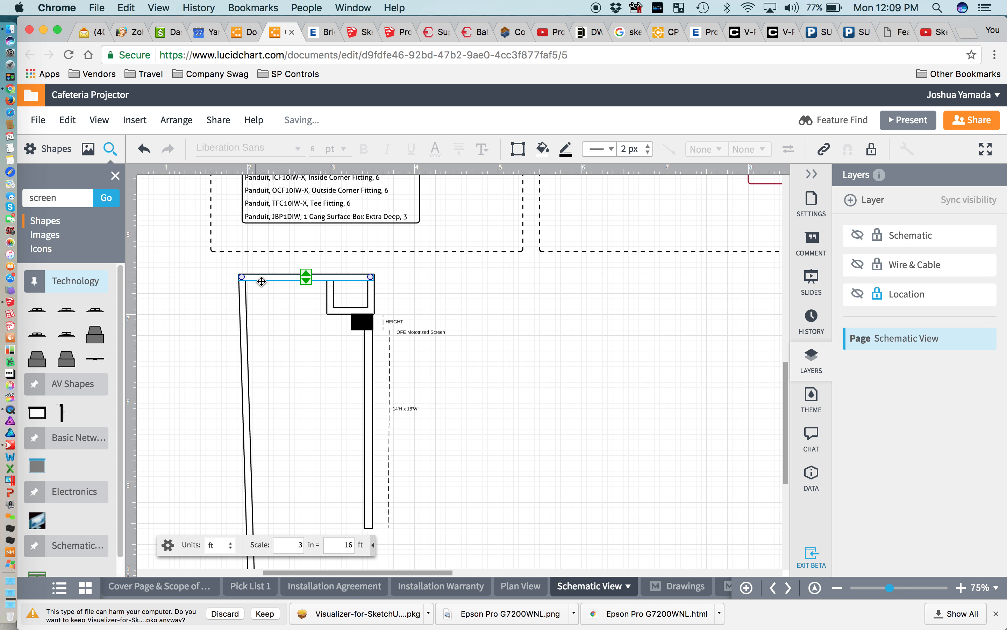
Split the top wall near its left end and move the short cut-off piece aside, to the right of the screen
{"action": "right_click", "coordinate": [263, 281]}
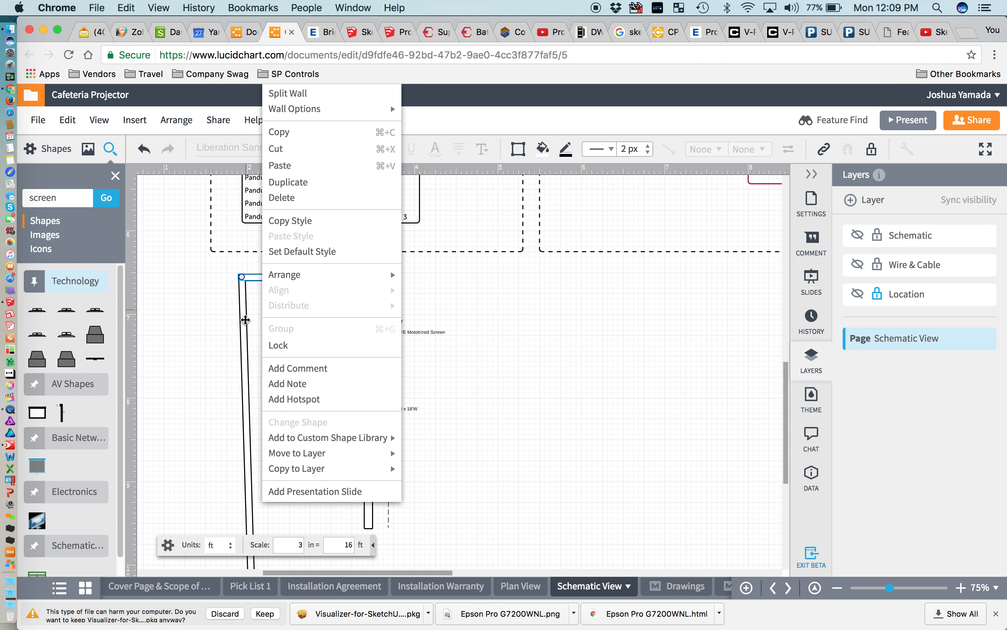
{"action": "left_click", "coordinate": [308, 95]}
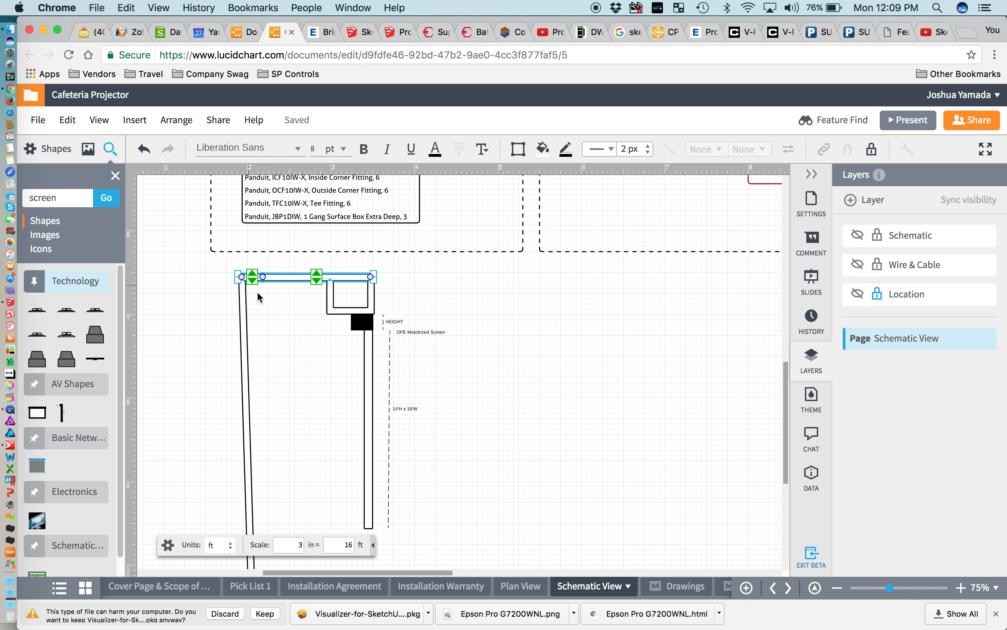
{"action": "left_click", "coordinate": [246, 275]}
{"action": "left_click_drag", "start_coordinate": [247, 276], "coordinate": [481, 299]}
{"action": "left_click", "coordinate": [250, 296]}
{"action": "left_click", "coordinate": [275, 277]}
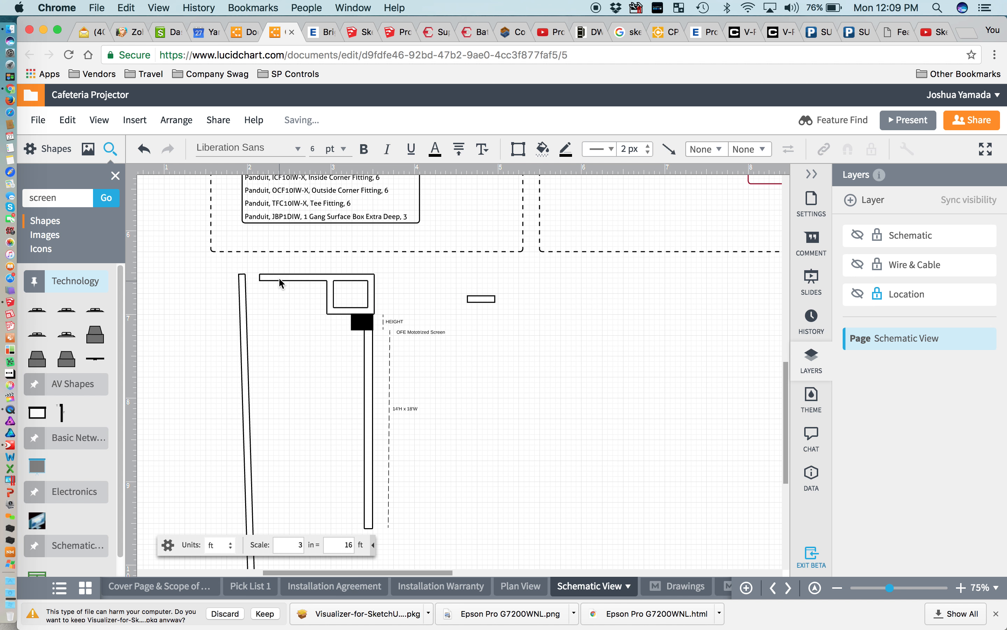
Shorten the side elevation's top wall to the soffit box's width and straighten the slanted left wall to vertical
{"action": "left_click_drag", "start_coordinate": [263, 277], "coordinate": [339, 279]}
{"action": "left_click", "coordinate": [389, 288]}
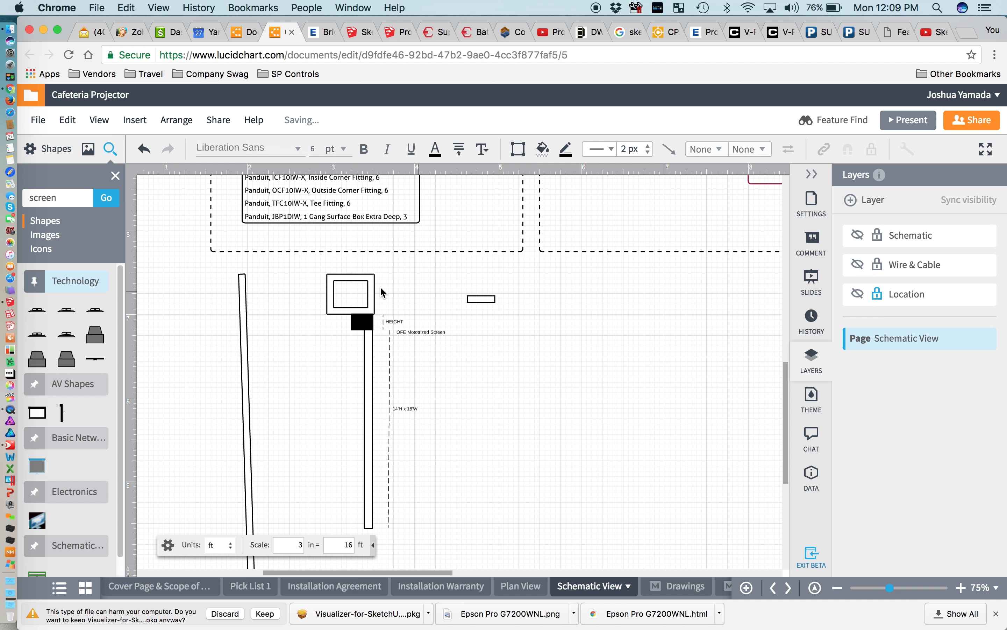
{"action": "left_click", "coordinate": [247, 297]}
{"action": "left_click_drag", "start_coordinate": [242, 278], "coordinate": [252, 277]}
{"action": "left_click", "coordinate": [283, 298]}
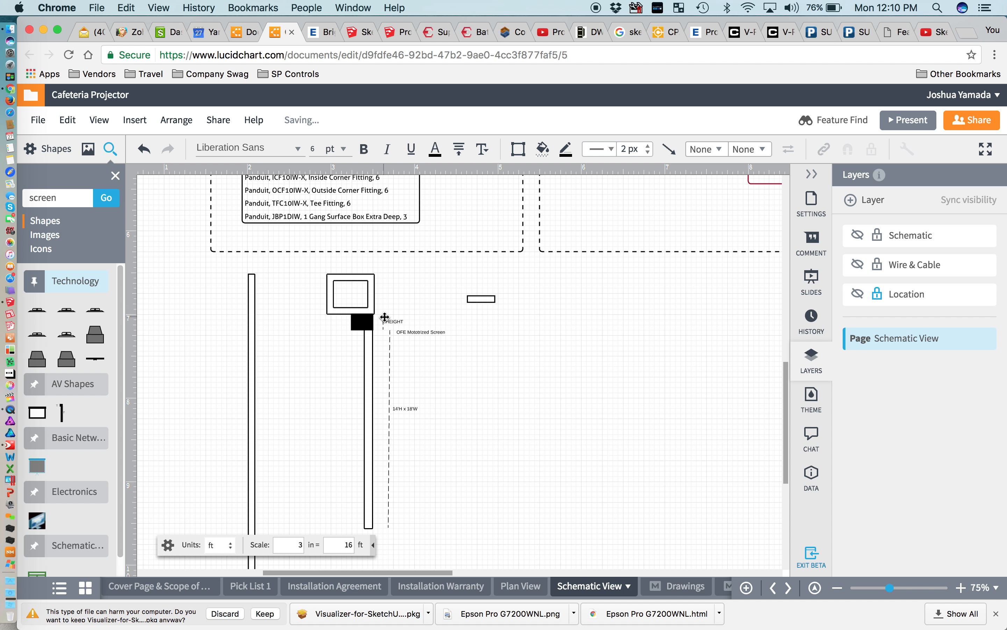
Move the floor wall of the side elevation down to just above the page border
{"action": "scroll", "coordinate": [383, 317], "scroll_direction": "down", "scroll_amount": 4}
{"action": "scroll", "coordinate": [383, 317], "scroll_direction": "down", "scroll_amount": 3}
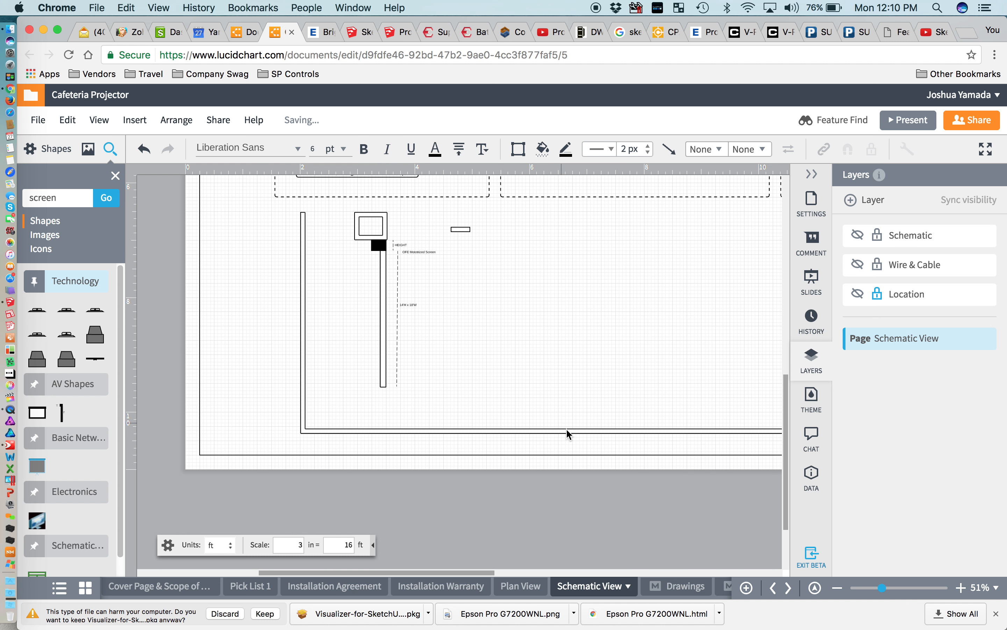
{"action": "left_click", "coordinate": [568, 431]}
{"action": "left_click_drag", "start_coordinate": [639, 431], "coordinate": [637, 445]}
{"action": "left_click", "coordinate": [497, 314]}
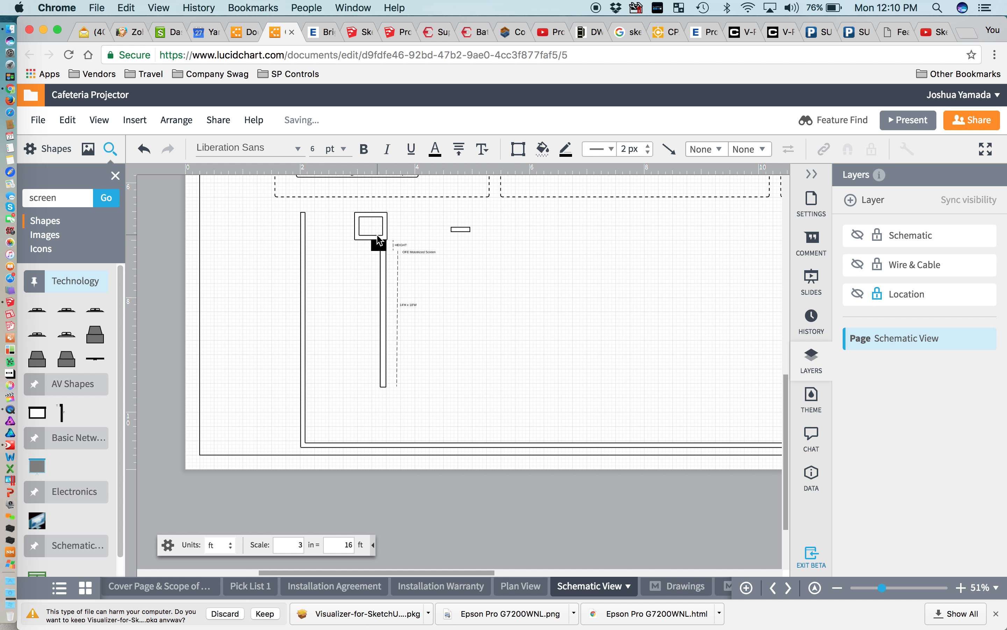
Move the soffit box, motorized screen and their labels together against the left wall, checking the layout against the SketchUp side view
{"action": "left_click_drag", "start_coordinate": [385, 223], "coordinate": [340, 248]}
{"action": "key", "text": "super+z"}
{"action": "left_click", "coordinate": [485, 248]}
{"action": "left_click_drag", "start_coordinate": [337, 206], "coordinate": [412, 312]}
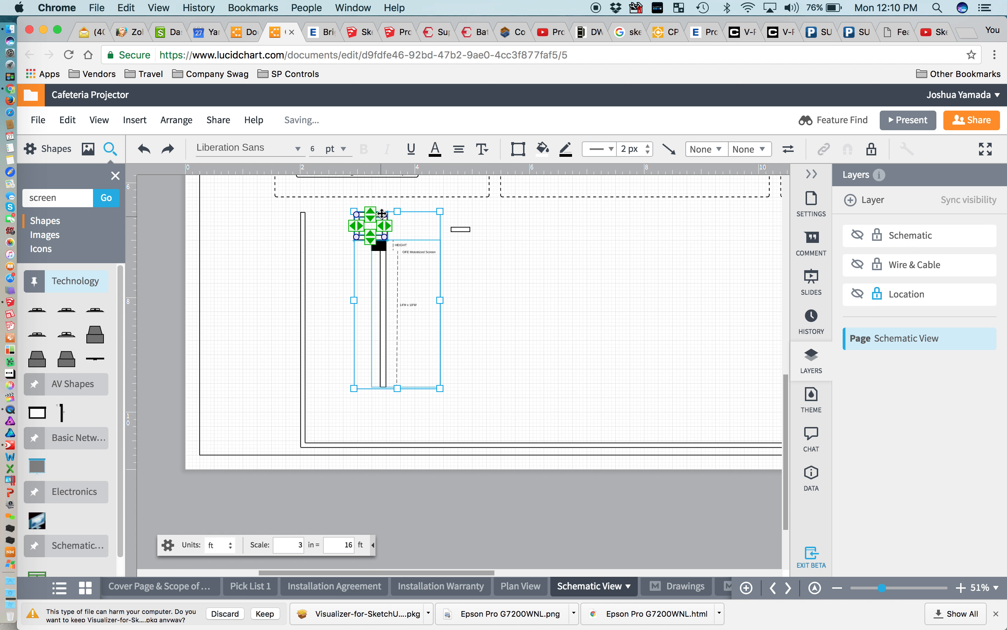
{"action": "mouse_move", "coordinate": [361, 240]}
{"action": "left_mouse_down"}
{"action": "mouse_move", "coordinate": [314, 260]}
{"action": "mouse_move", "coordinate": [313, 276]}
{"action": "left_mouse_up"}
{"action": "left_click", "coordinate": [471, 287]}
{"action": "key", "text": "super+Tab"}
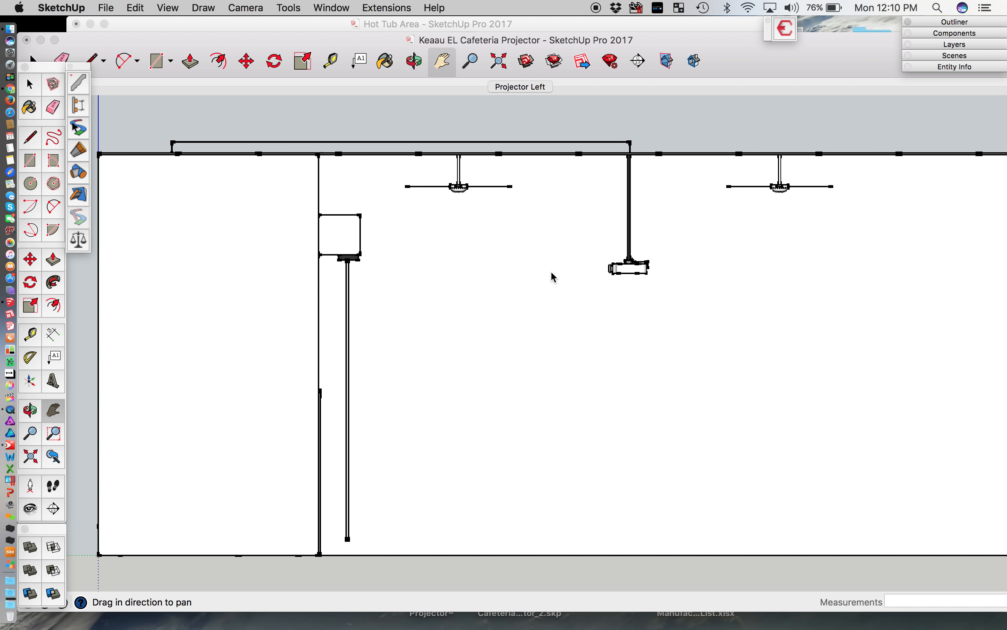
{"action": "key", "text": "super+Tab"}
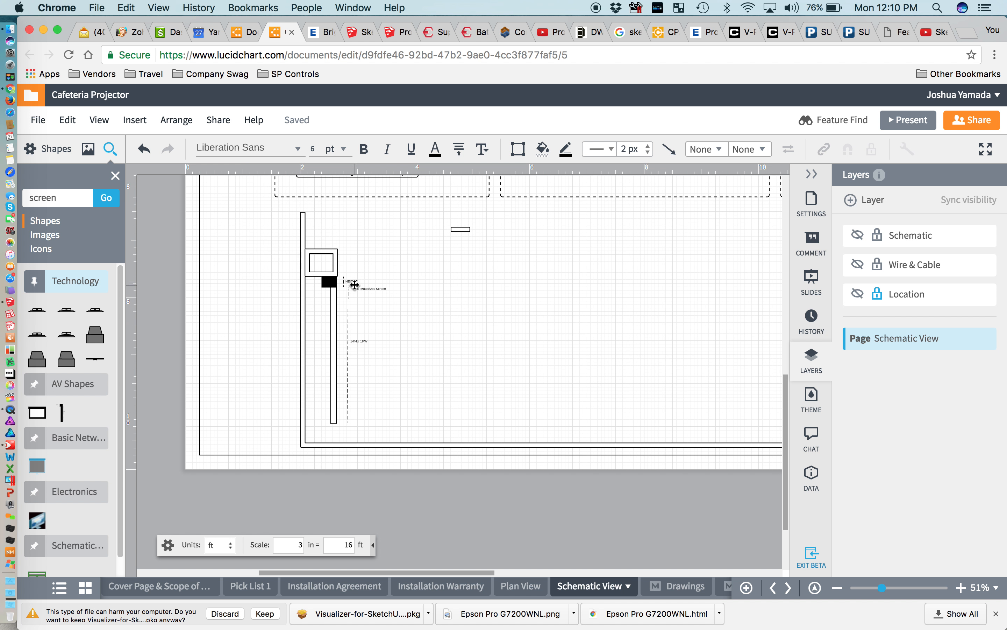
Nudge the soffit, motorized screen and labels as a group slightly down toward the floor wall
{"action": "left_click_drag", "start_coordinate": [396, 416], "coordinate": [319, 254]}
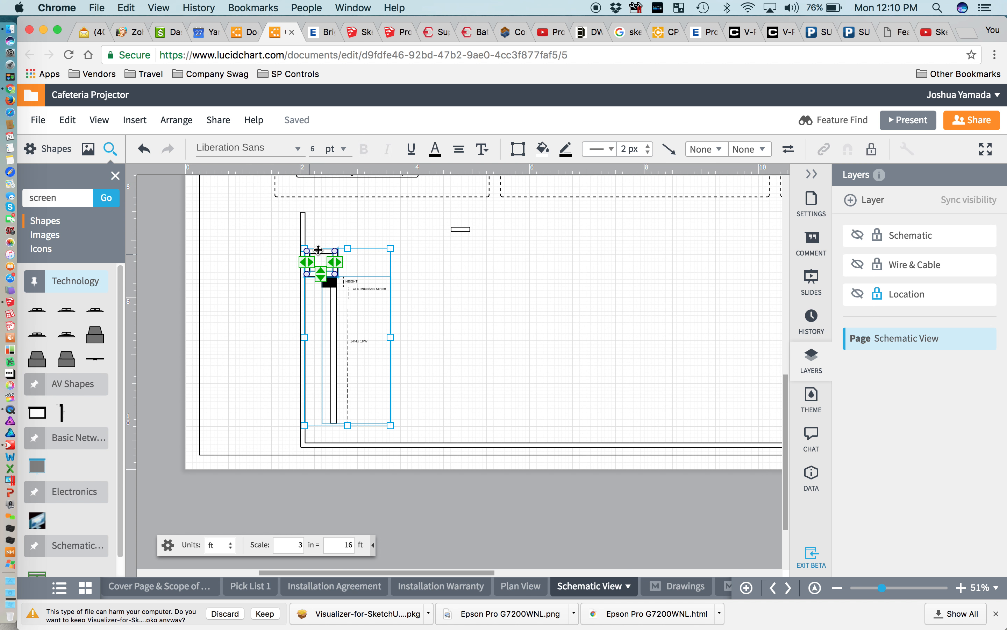
{"action": "left_click", "coordinate": [321, 251]}
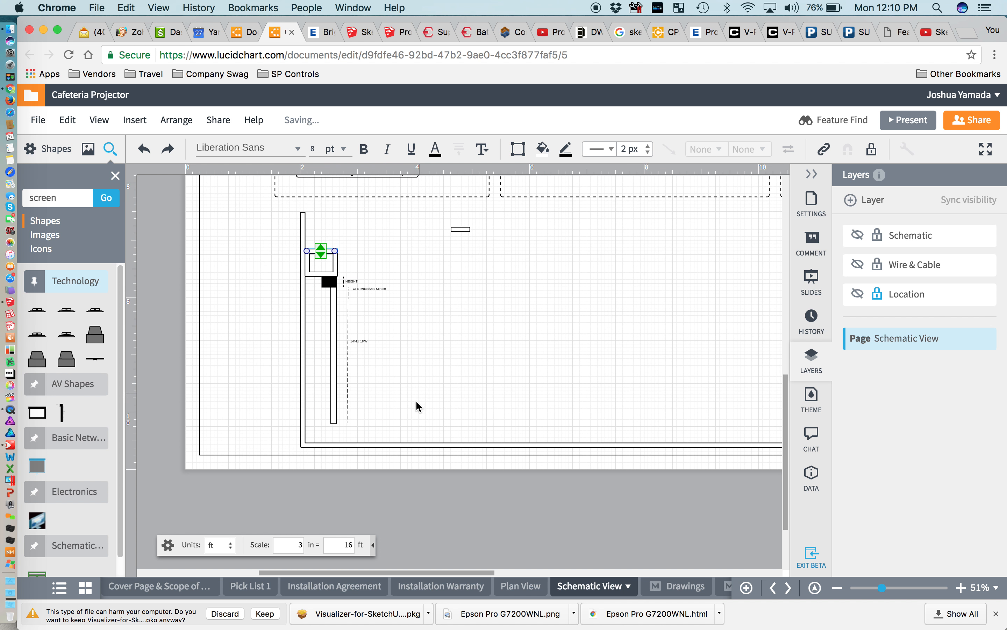
{"action": "left_click_drag", "start_coordinate": [409, 425], "coordinate": [309, 246]}
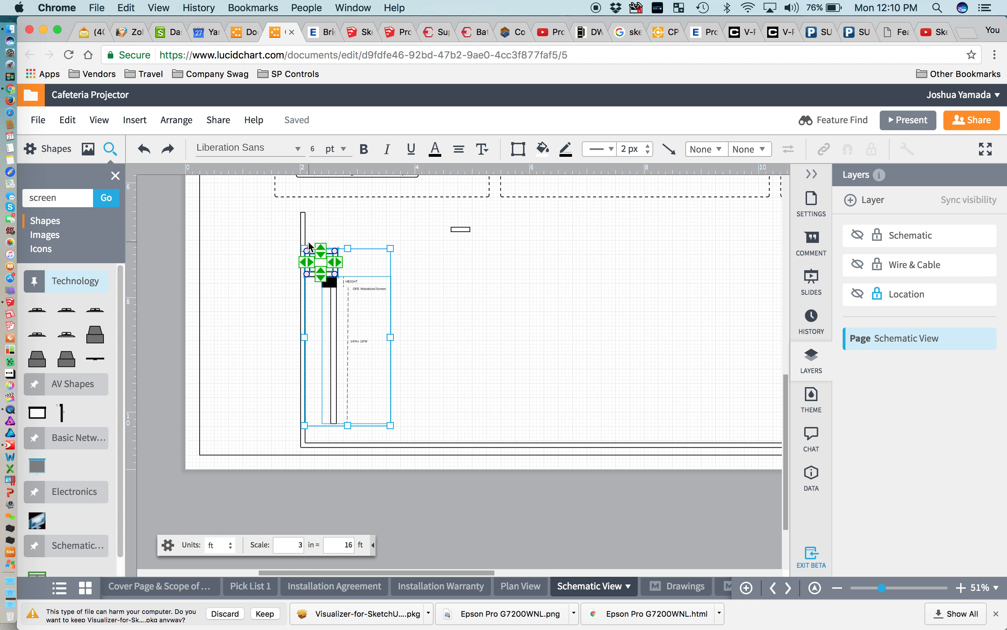
{"action": "key", "text": "Down"}
{"action": "key", "text": "Down"}
{"action": "key", "text": "Down"}
{"action": "key", "text": "Down"}
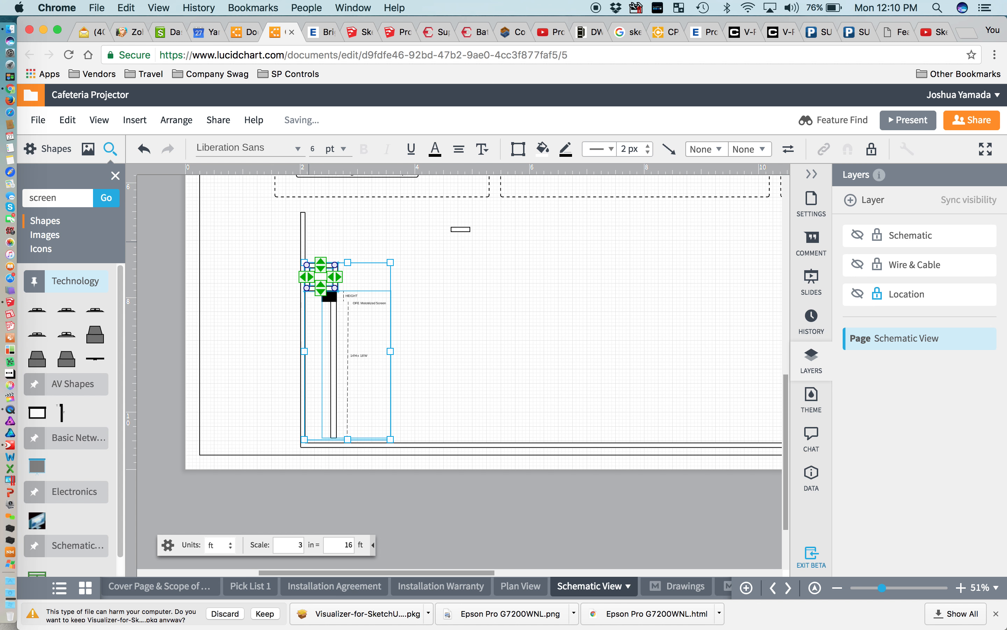
{"action": "left_click", "coordinate": [549, 257]}
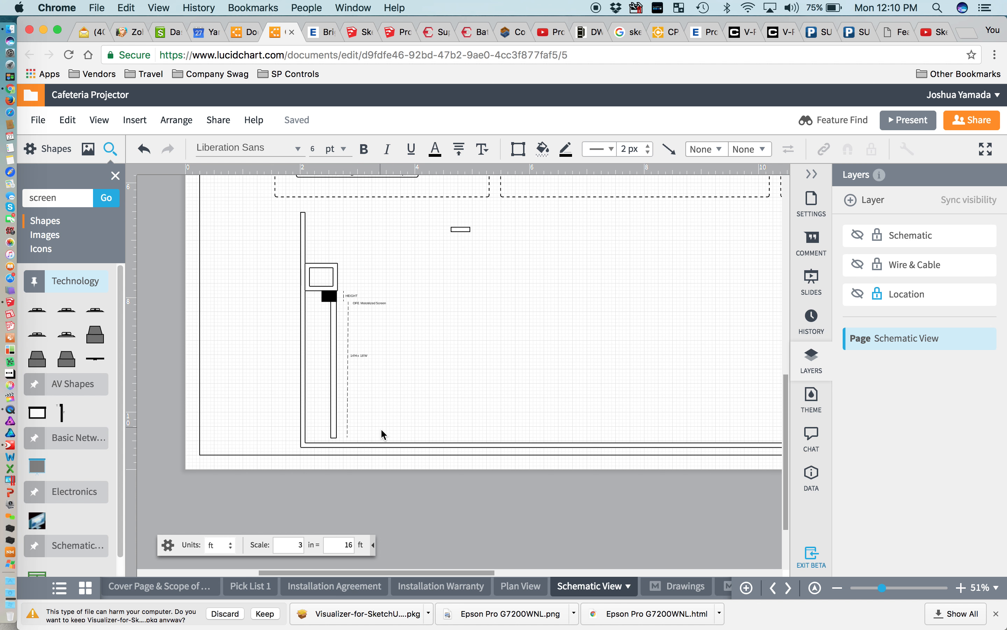
{"action": "key", "text": "super+z"}
{"action": "key", "text": "super+z"}
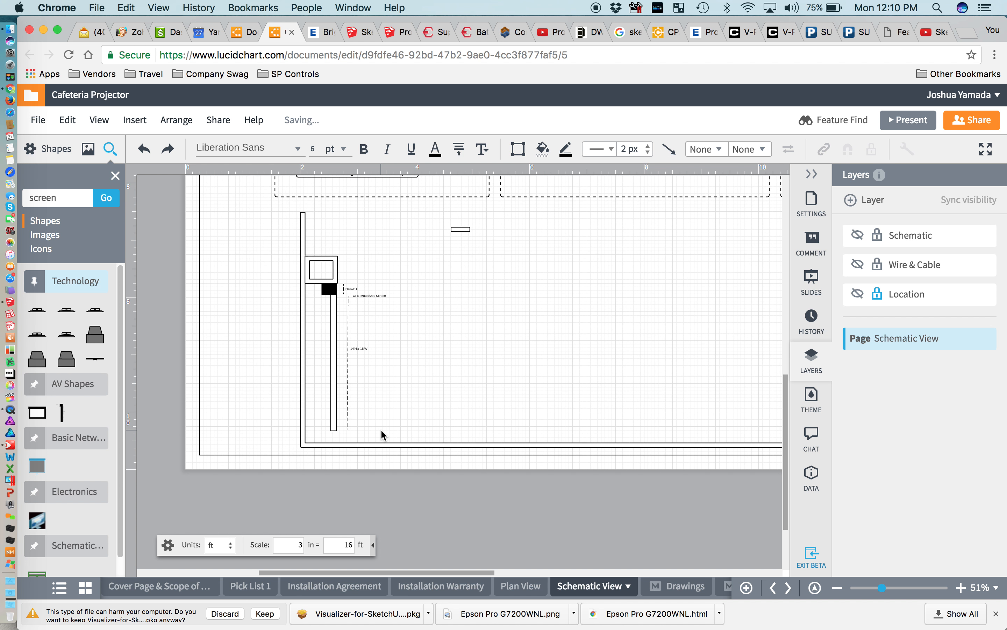
Attach the spare short wall piece to the left wall's upper end and stretch it across as the ceiling, roughly the floor's length
{"action": "scroll", "coordinate": [457, 316], "scroll_direction": "down", "scroll_amount": 2}
{"action": "left_click_drag", "start_coordinate": [460, 234], "coordinate": [368, 279]}
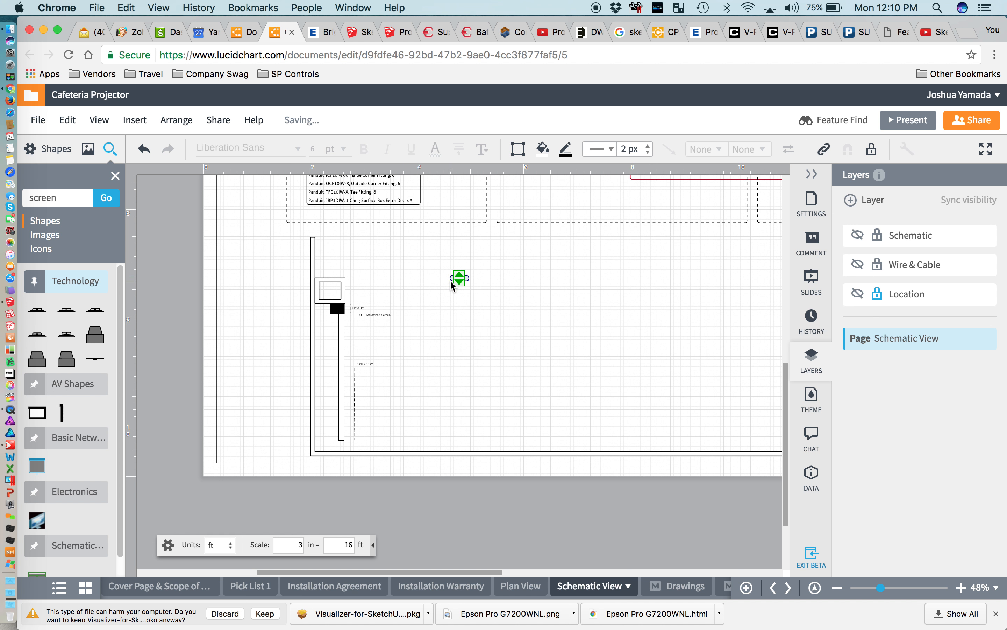
{"action": "left_click_drag", "start_coordinate": [453, 278], "coordinate": [313, 240]}
{"action": "left_click_drag", "start_coordinate": [467, 280], "coordinate": [686, 242]}
{"action": "left_click", "coordinate": [637, 310]}
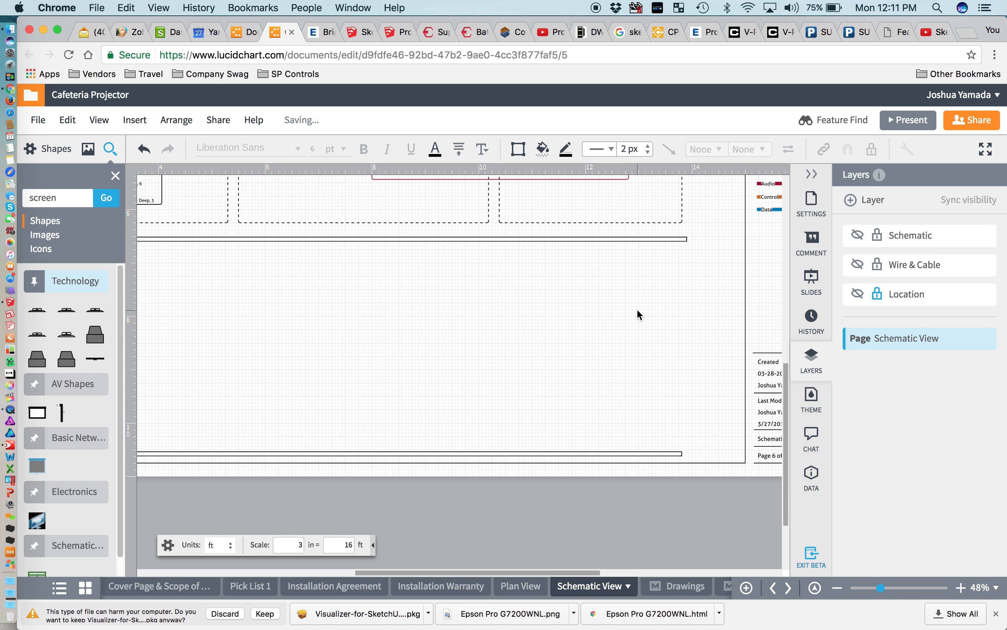
Lower the ceiling wall slightly, away from the dashed boxes above it
{"action": "scroll", "coordinate": [637, 310], "scroll_direction": "down", "scroll_amount": 3}
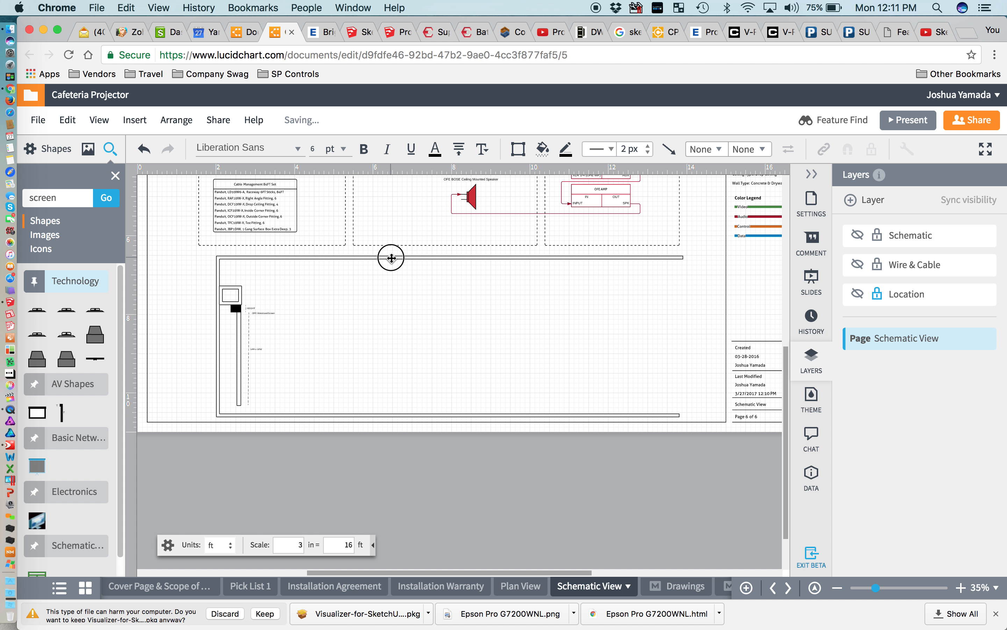
{"action": "left_click", "coordinate": [449, 257]}
{"action": "left_click", "coordinate": [452, 266]}
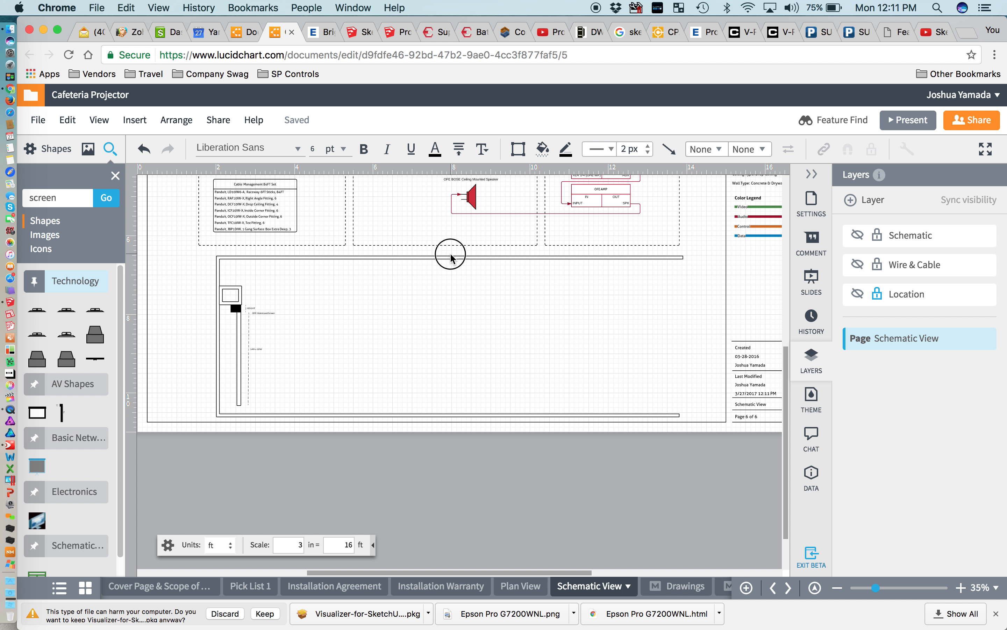
{"action": "left_click", "coordinate": [452, 261]}
{"action": "left_click_drag", "start_coordinate": [451, 260], "coordinate": [453, 270]}
{"action": "left_click", "coordinate": [452, 317]}
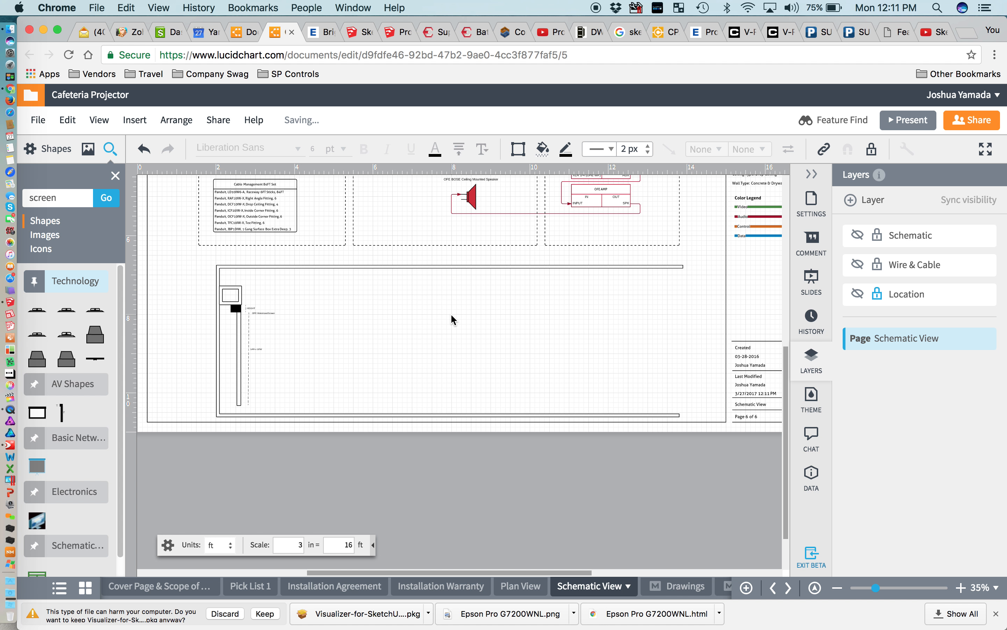
Check the fan positions in SketchUp, then place a four-blade fan from a "fan" shape search below the ceiling and duplicate it
{"action": "key", "text": "ctrl+Right"}
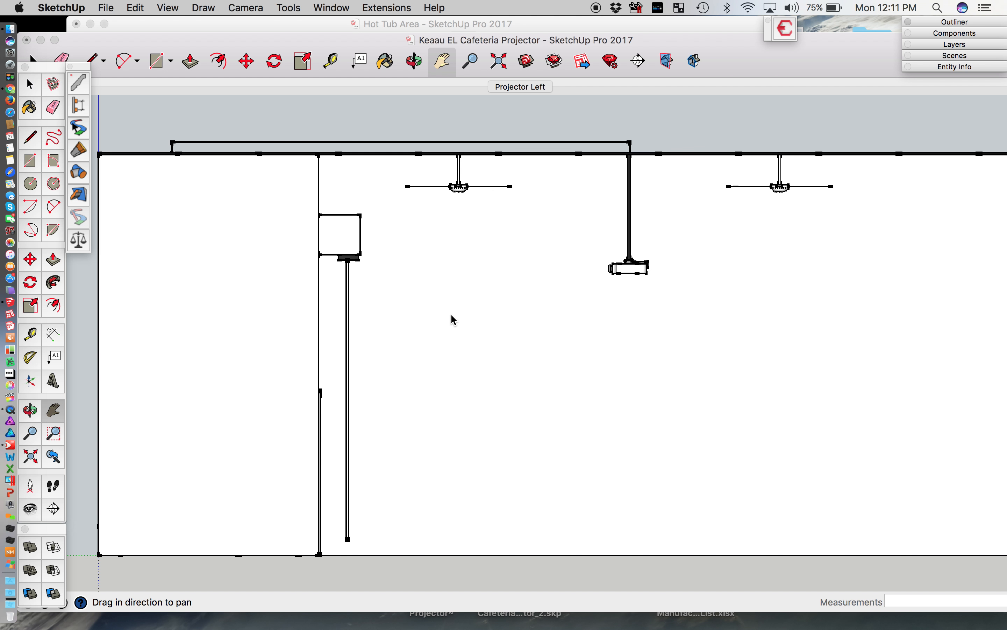
{"action": "key", "text": "ctrl+Left"}
{"action": "scroll", "coordinate": [290, 307], "scroll_direction": "up", "scroll_amount": 3}
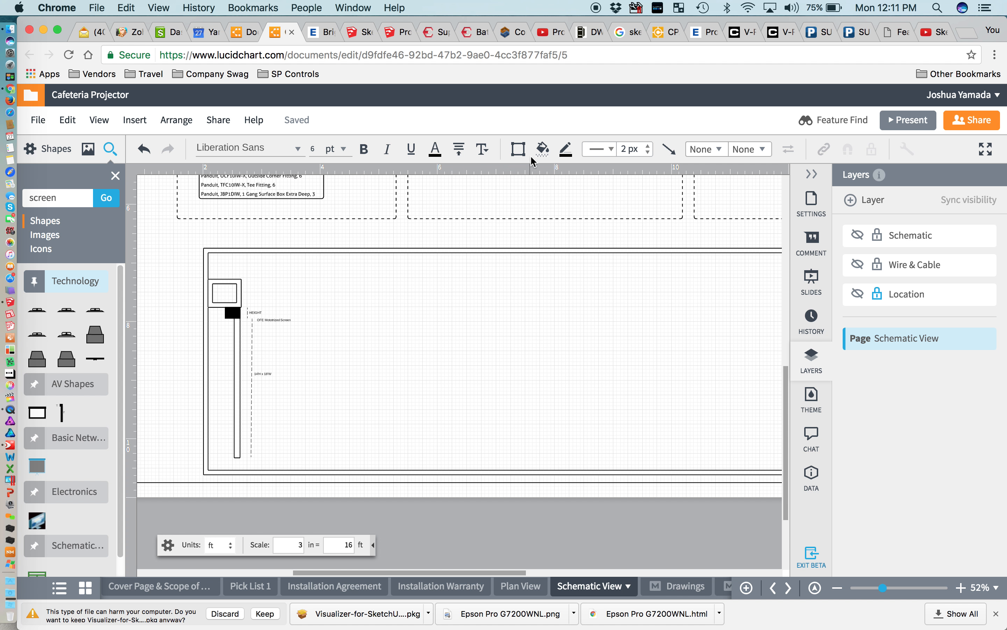
{"action": "left_click", "coordinate": [116, 175]}
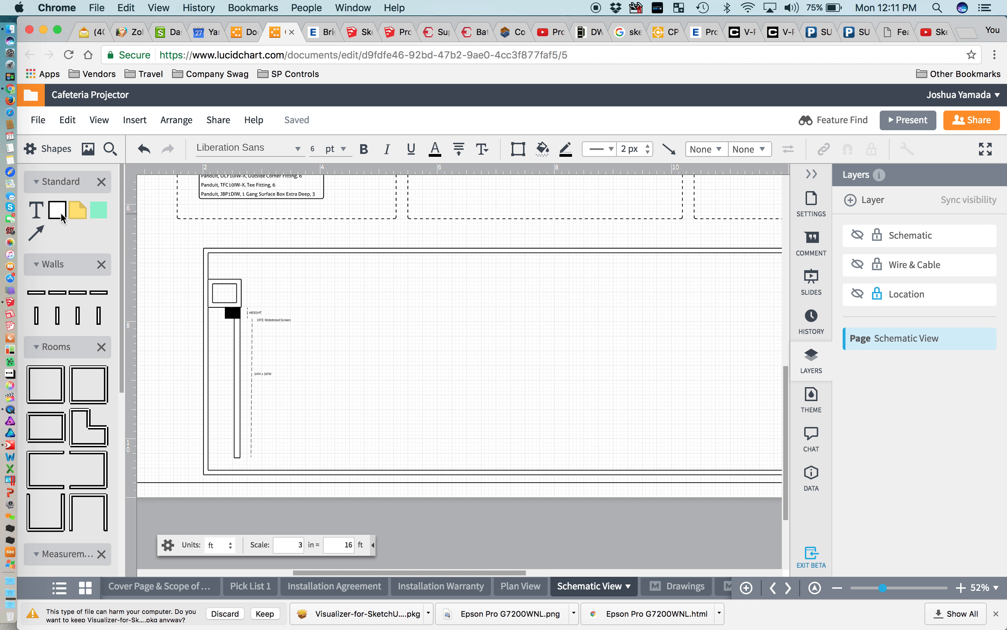
{"action": "mouse_move", "coordinate": [62, 216]}
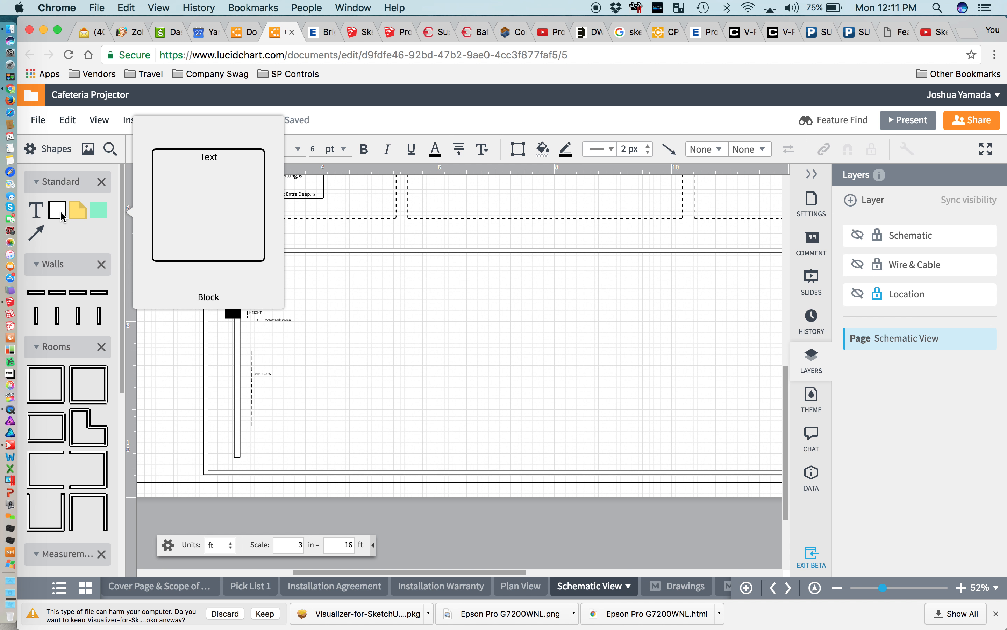
{"action": "left_click", "coordinate": [110, 150]}
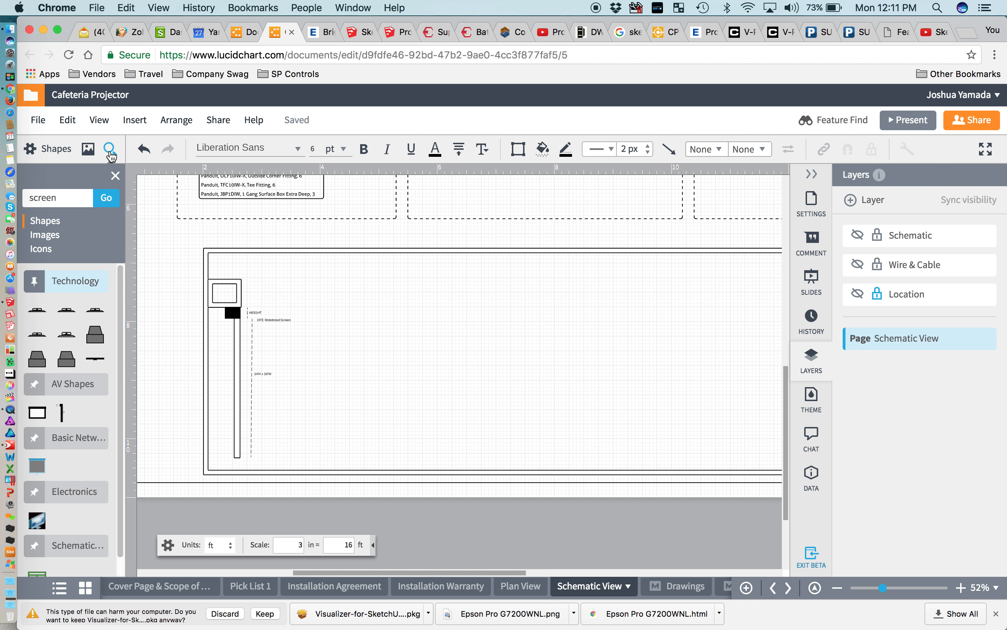
{"action": "double_click", "coordinate": [66, 196]}
{"action": "type", "text": "fan"}
{"action": "key", "text": "Return"}
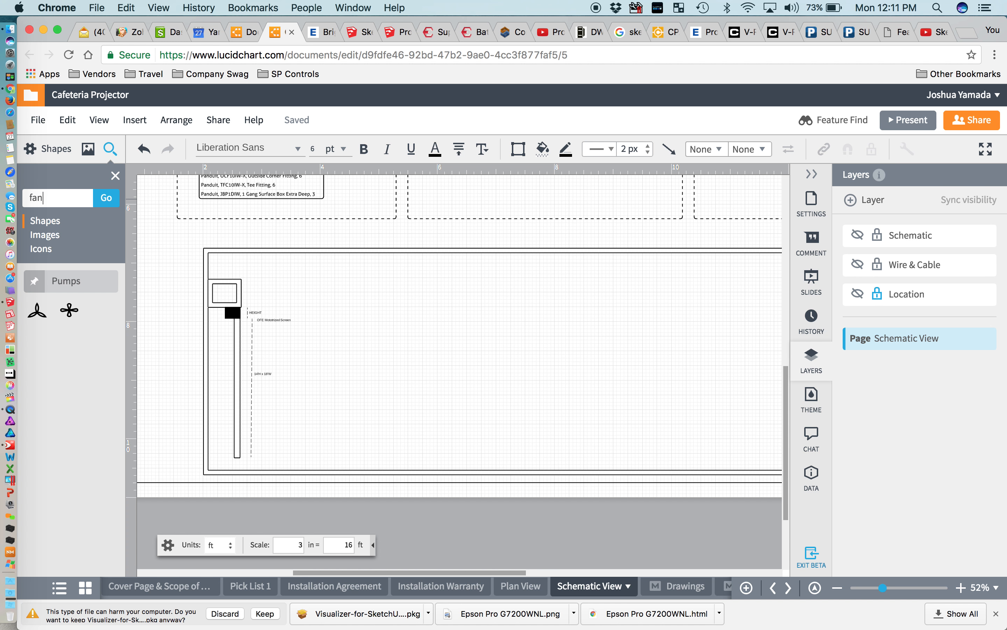
{"action": "left_click_drag", "start_coordinate": [68, 313], "coordinate": [354, 285]}
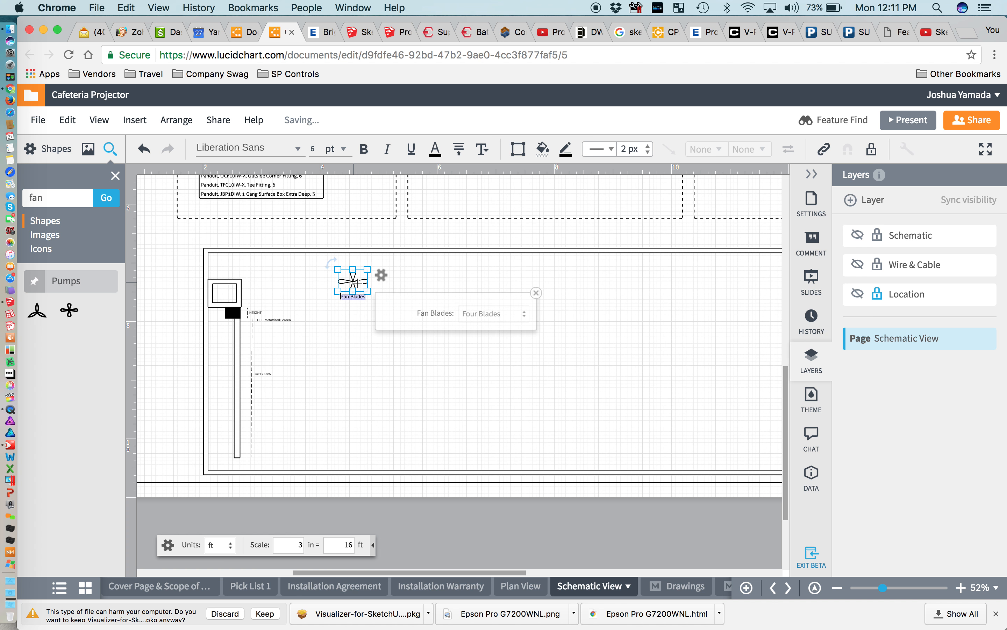
{"action": "key", "text": "super+d"}
{"action": "left_click_drag", "start_coordinate": [391, 318], "coordinate": [508, 286]}
{"action": "key", "text": "super+z"}
{"action": "left_click_drag", "start_coordinate": [389, 317], "coordinate": [434, 318]}
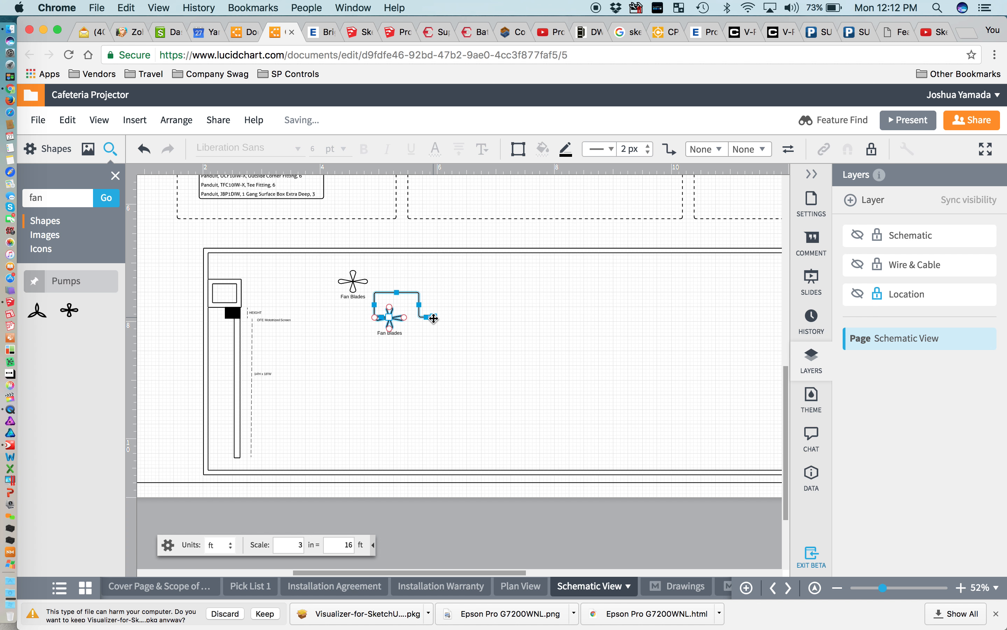
{"action": "key", "text": "super+z"}
Move the duplicate fan farther along the ceiling level with the first, and place a third copy near the far end
{"action": "scroll", "coordinate": [391, 319], "scroll_direction": "up", "scroll_amount": 5}
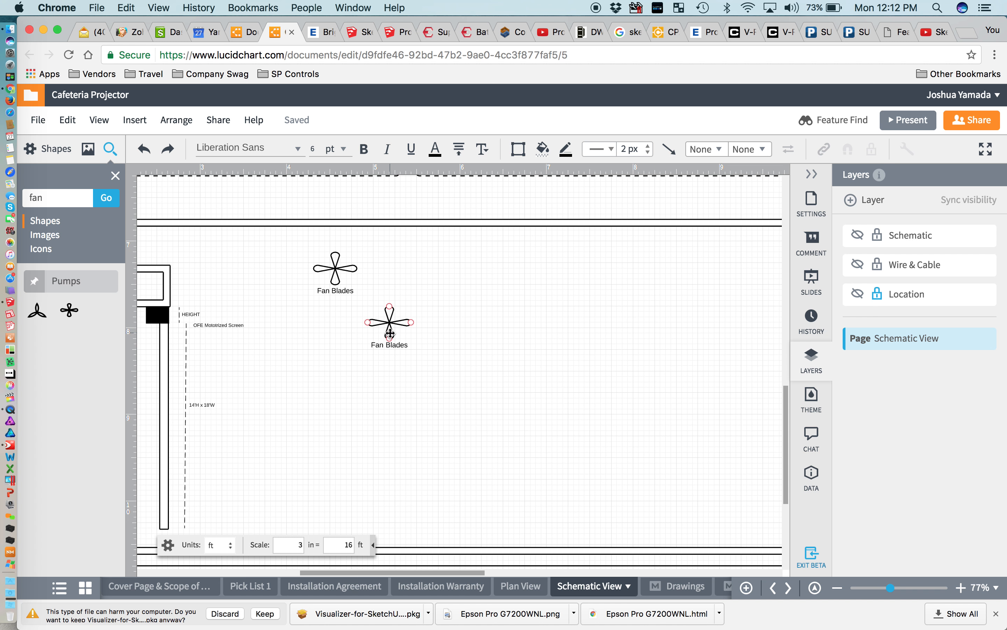
{"action": "left_click_drag", "start_coordinate": [389, 331], "coordinate": [576, 278]}
{"action": "key", "text": "super+d"}
{"action": "scroll", "coordinate": [584, 308], "scroll_direction": "down", "scroll_amount": 5}
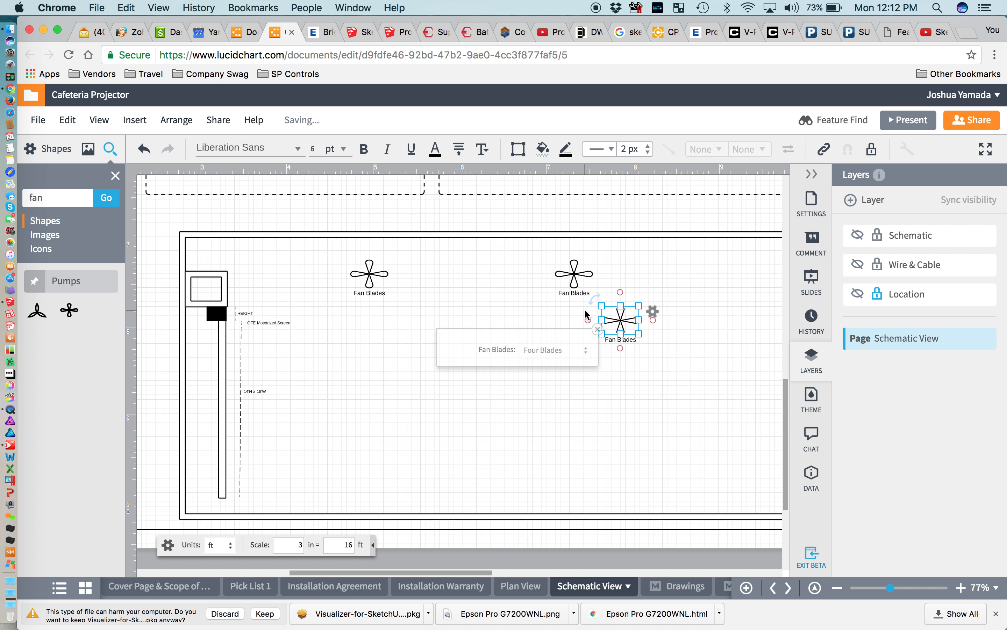
{"action": "scroll", "coordinate": [584, 309], "scroll_direction": "right", "scroll_amount": 5}
{"action": "left_click_drag", "start_coordinate": [277, 316], "coordinate": [451, 280]}
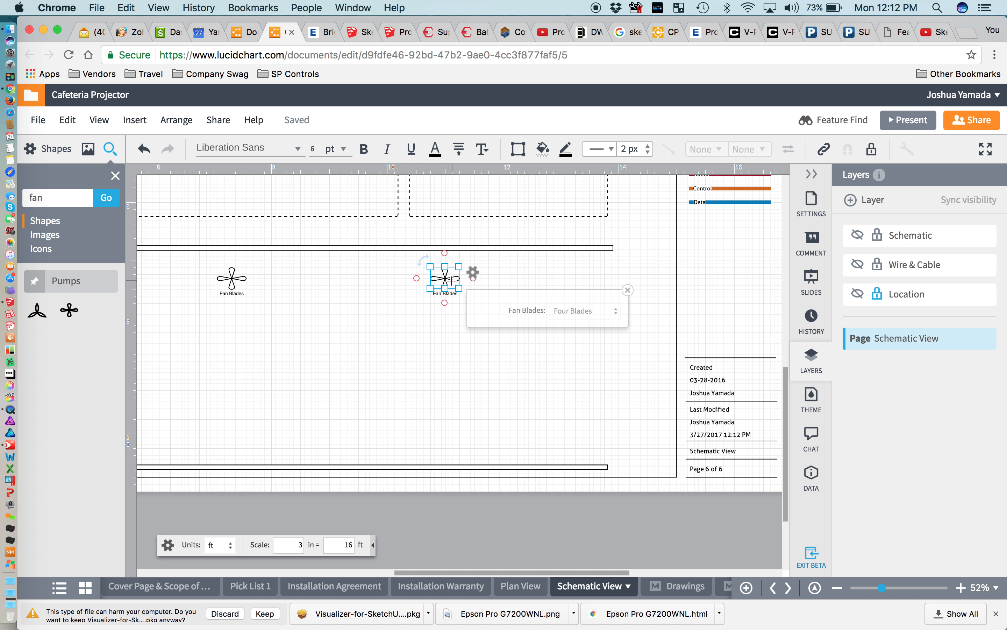
{"action": "scroll", "coordinate": [518, 336], "scroll_direction": "left", "scroll_amount": 4}
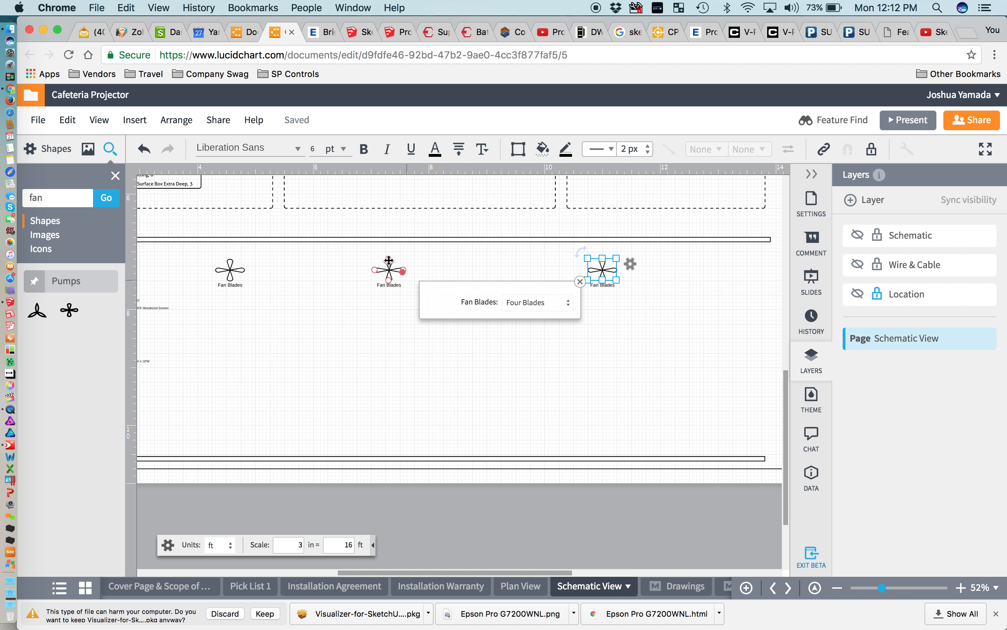
Shift the middle fan toward the third so that the three fans are evenly spaced
{"action": "left_click", "coordinate": [394, 270]}
{"action": "left_click_drag", "start_coordinate": [396, 270], "coordinate": [423, 271]}
{"action": "left_click", "coordinate": [370, 351]}
{"action": "scroll", "coordinate": [370, 350], "scroll_direction": "down", "scroll_amount": 3}
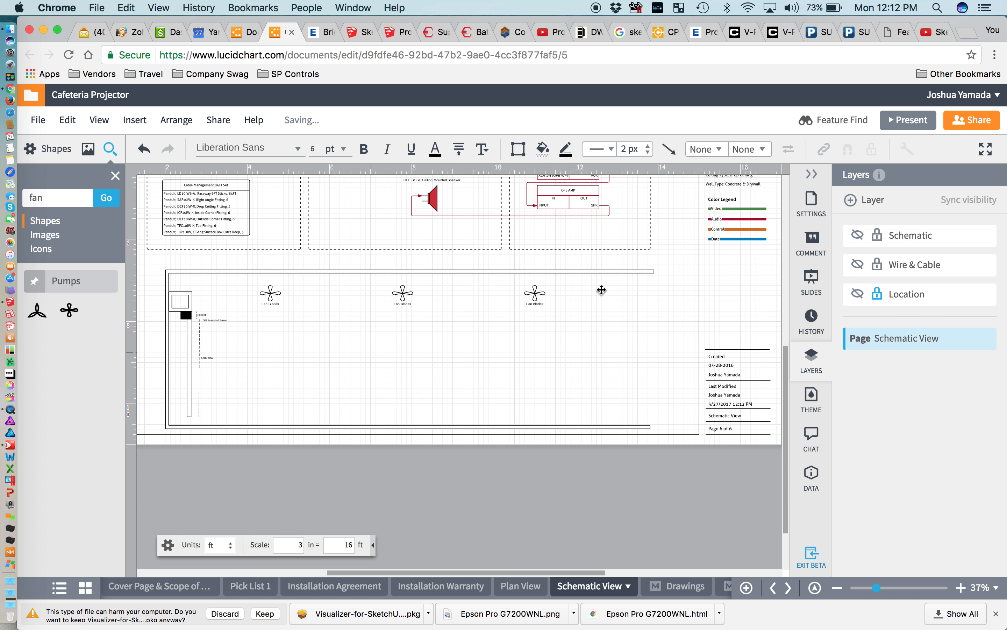
Draw a vertical rod from the top of each of the three fans up to the ceiling
{"action": "scroll", "coordinate": [274, 292], "scroll_direction": "up", "scroll_amount": 5}
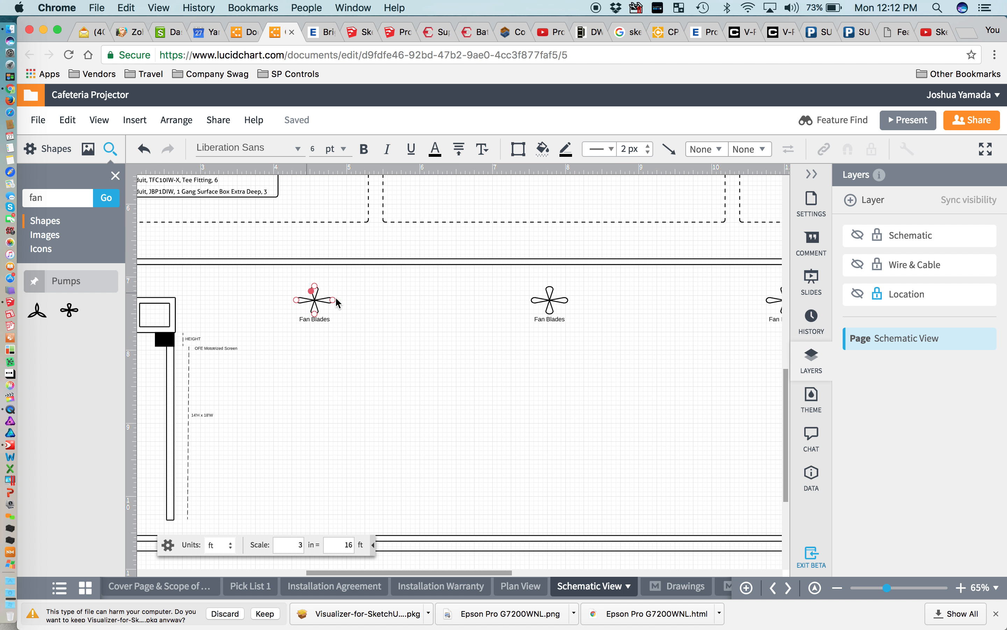
{"action": "left_click_drag", "start_coordinate": [316, 287], "coordinate": [315, 263]}
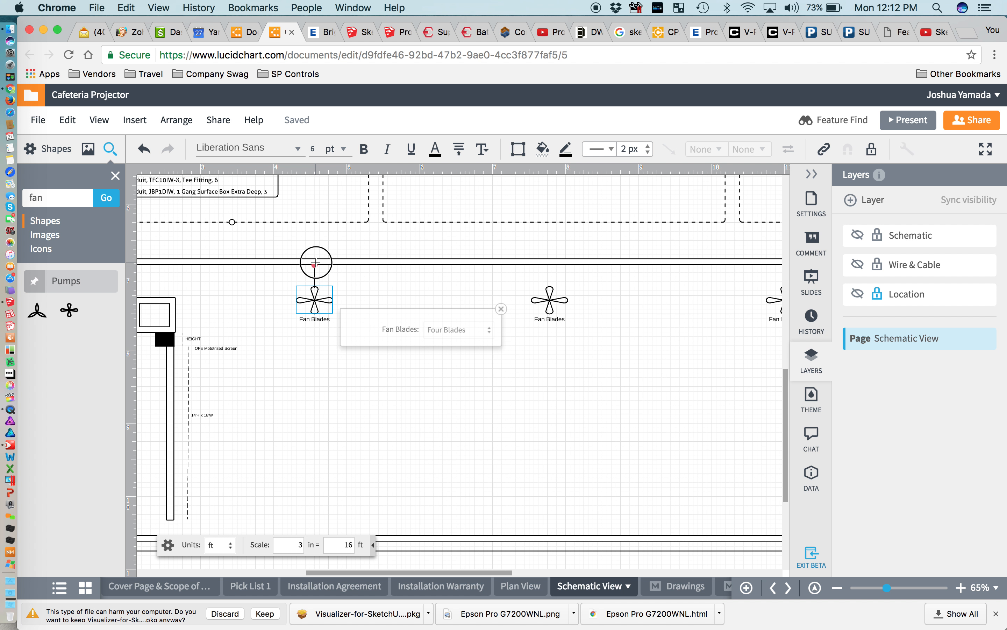
{"action": "left_click_drag", "start_coordinate": [550, 287], "coordinate": [550, 265]}
{"action": "scroll", "coordinate": [603, 287], "scroll_direction": "right", "scroll_amount": 5}
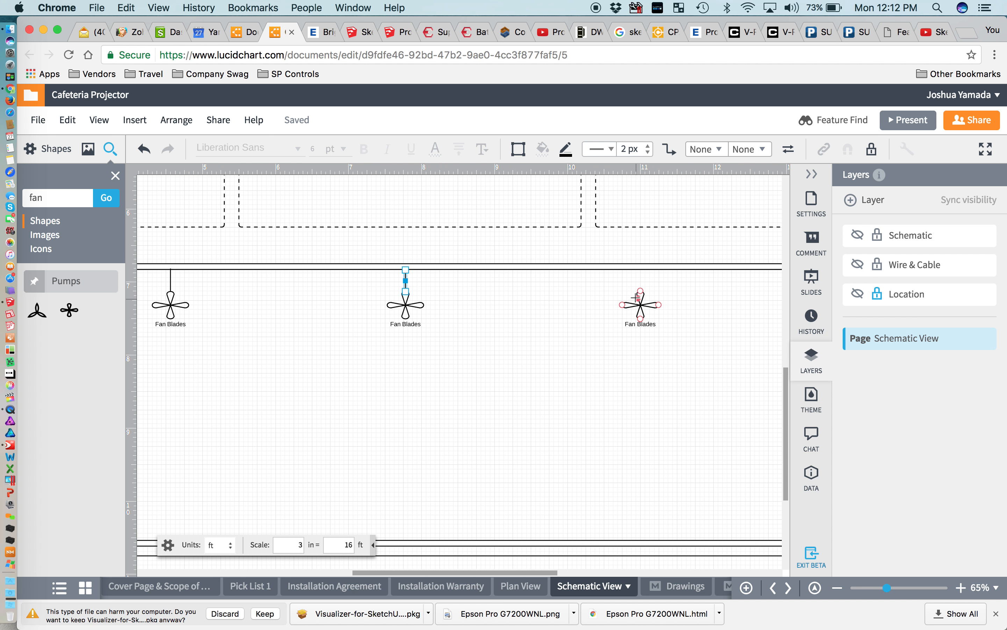
{"action": "left_click", "coordinate": [640, 290]}
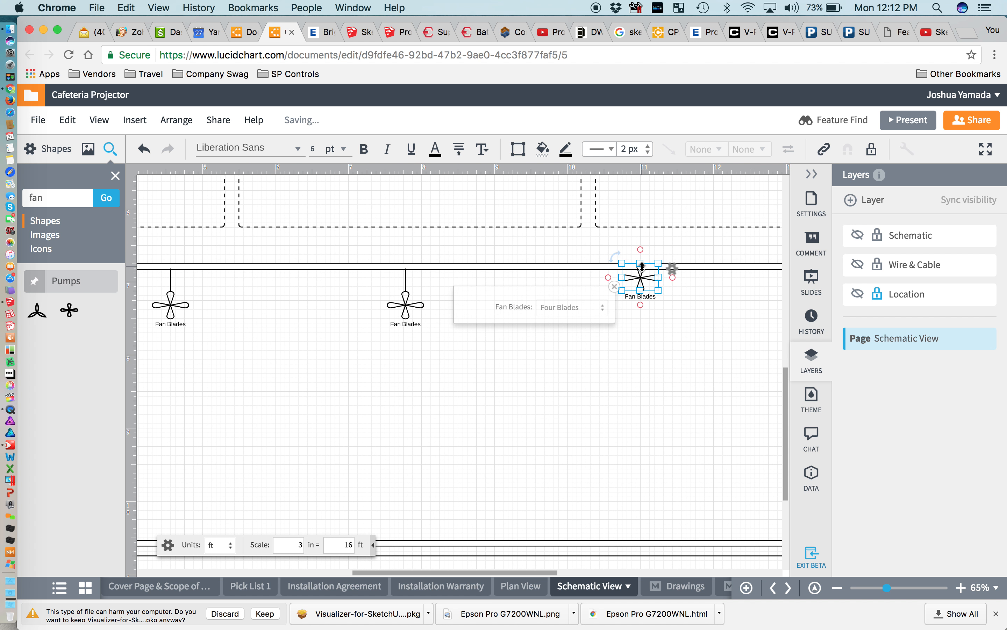
{"action": "mouse_move", "coordinate": [640, 276]}
{"action": "left_mouse_down"}
{"action": "mouse_move", "coordinate": [640, 262]}
{"action": "mouse_move", "coordinate": [337, 290]}
{"action": "mouse_move", "coordinate": [141, 283]}
{"action": "left_mouse_up"}
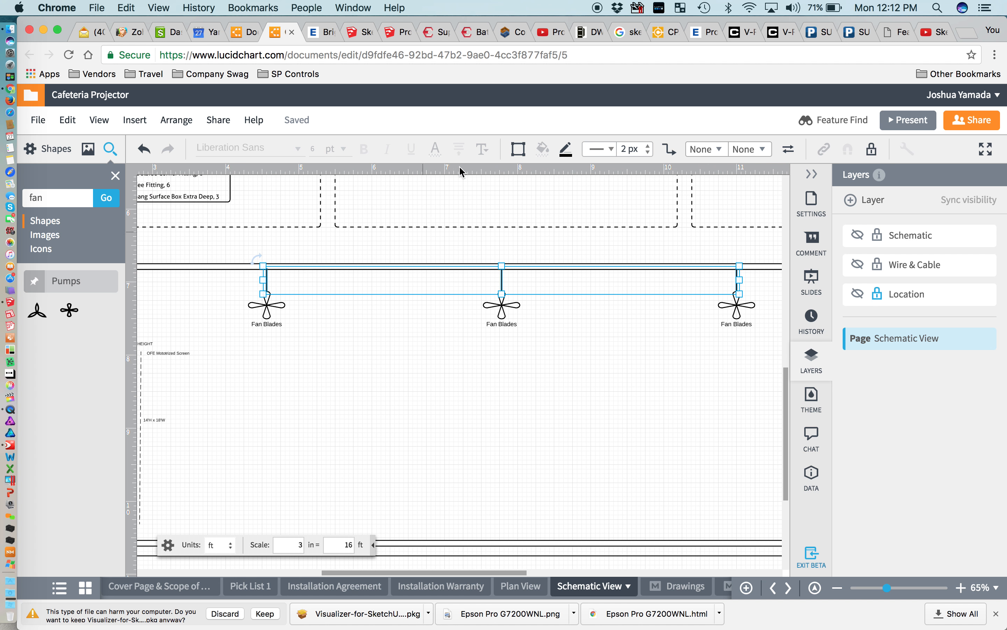
Increase the line thickness of all three fan rods together
{"action": "left_click", "coordinate": [648, 146]}
{"action": "left_click", "coordinate": [647, 146]}
{"action": "left_click", "coordinate": [617, 365]}
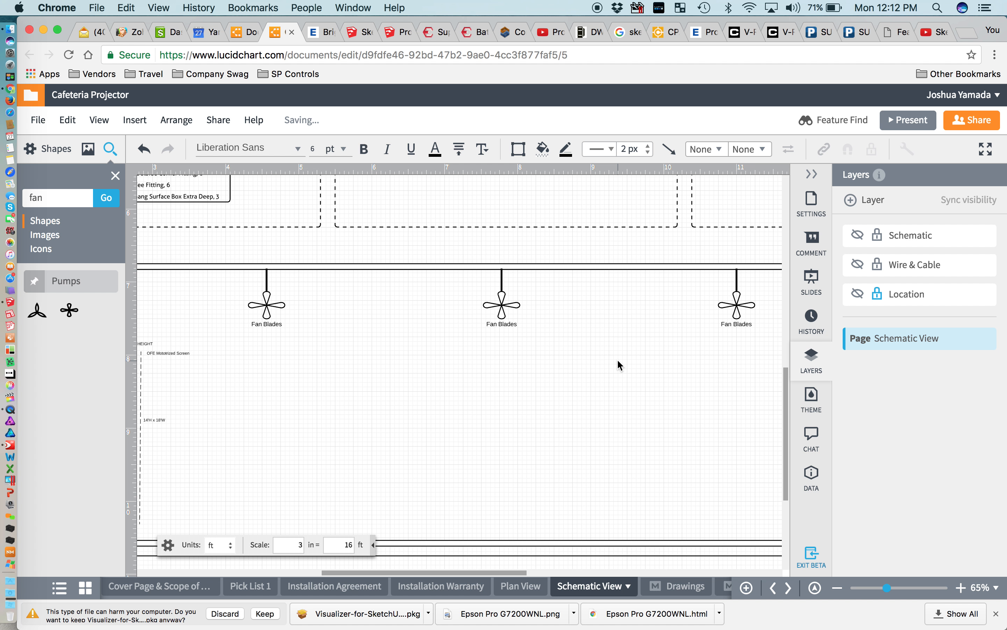
Search the shapes for "projector" and place the AV side-view projector below the ceiling, between the first and second fans
{"action": "scroll", "coordinate": [618, 364], "scroll_direction": "down", "scroll_amount": 3}
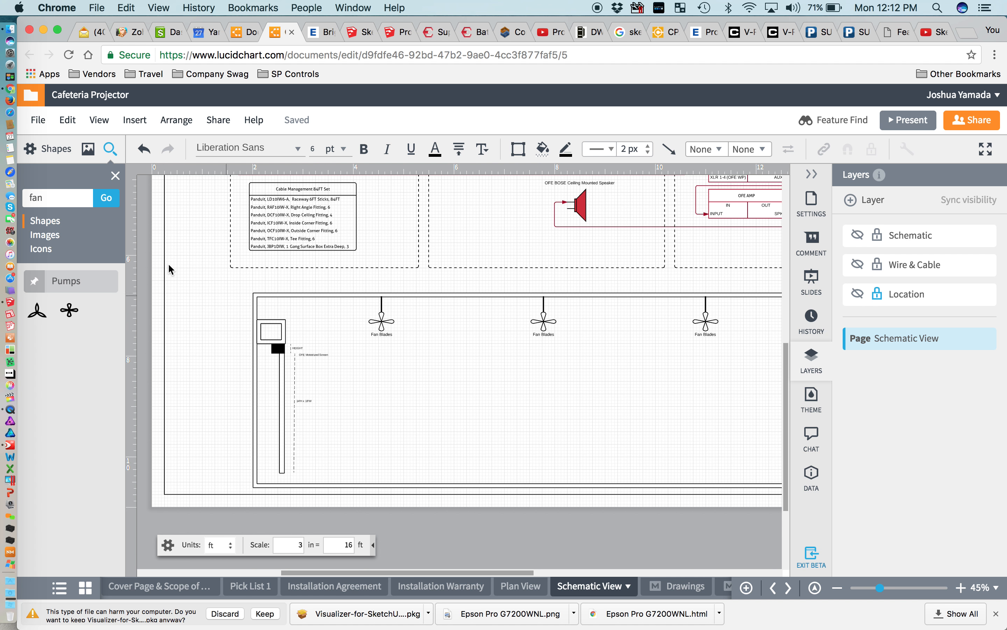
{"action": "double_click", "coordinate": [64, 201]}
{"action": "type", "text": "projector"}
{"action": "left_click", "coordinate": [107, 197]}
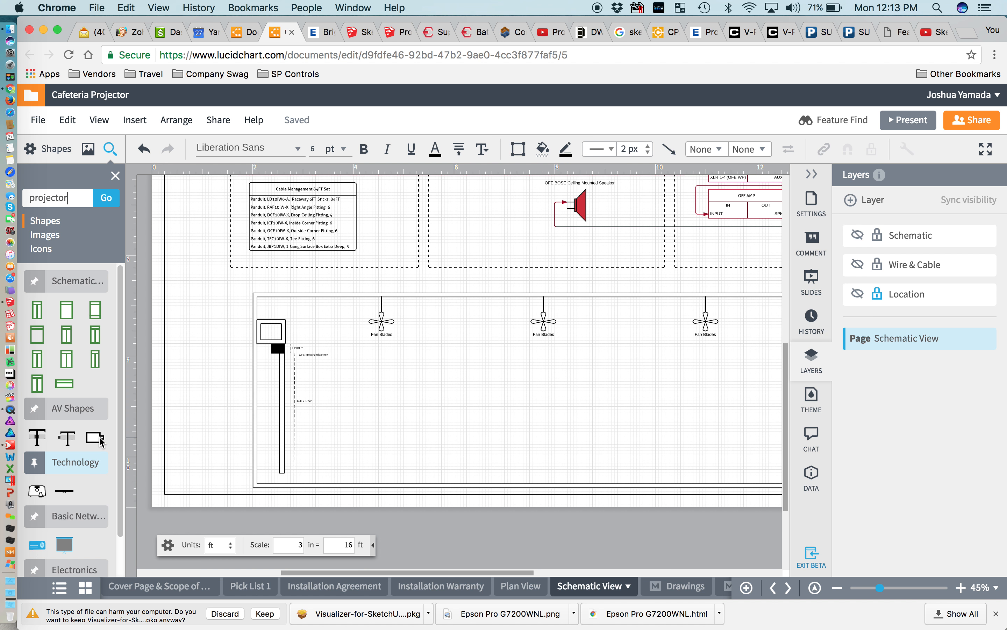
{"action": "scroll", "coordinate": [89, 475], "scroll_direction": "down", "scroll_amount": 2}
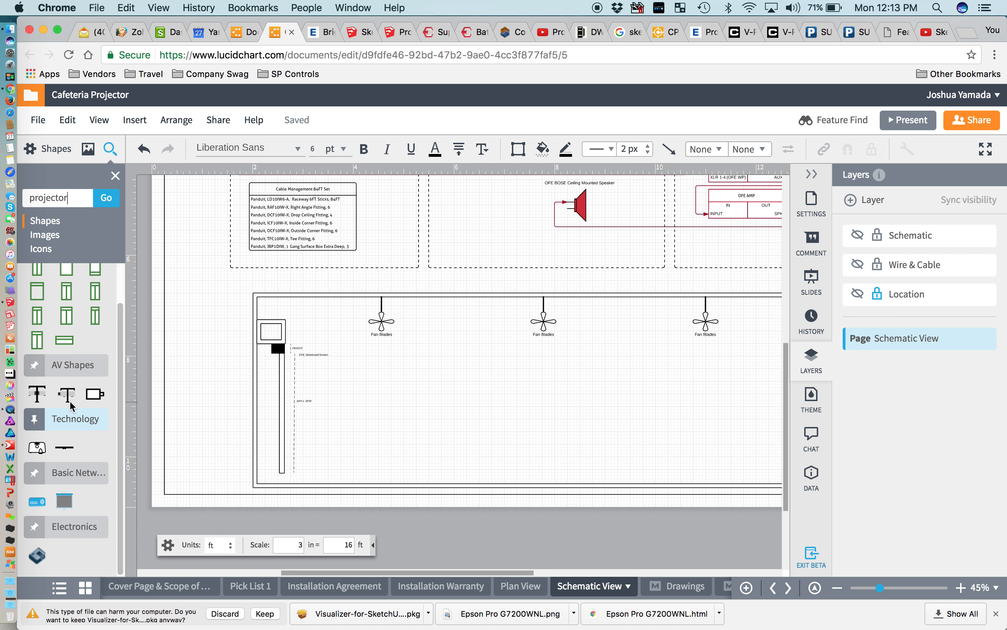
{"action": "mouse_move", "coordinate": [69, 394]}
{"action": "left_click_drag", "start_coordinate": [69, 395], "coordinate": [492, 366]}
{"action": "scroll", "coordinate": [450, 313], "scroll_direction": "up", "scroll_amount": 5, "text": "ctrl"}
{"action": "left_click", "coordinate": [544, 382]}
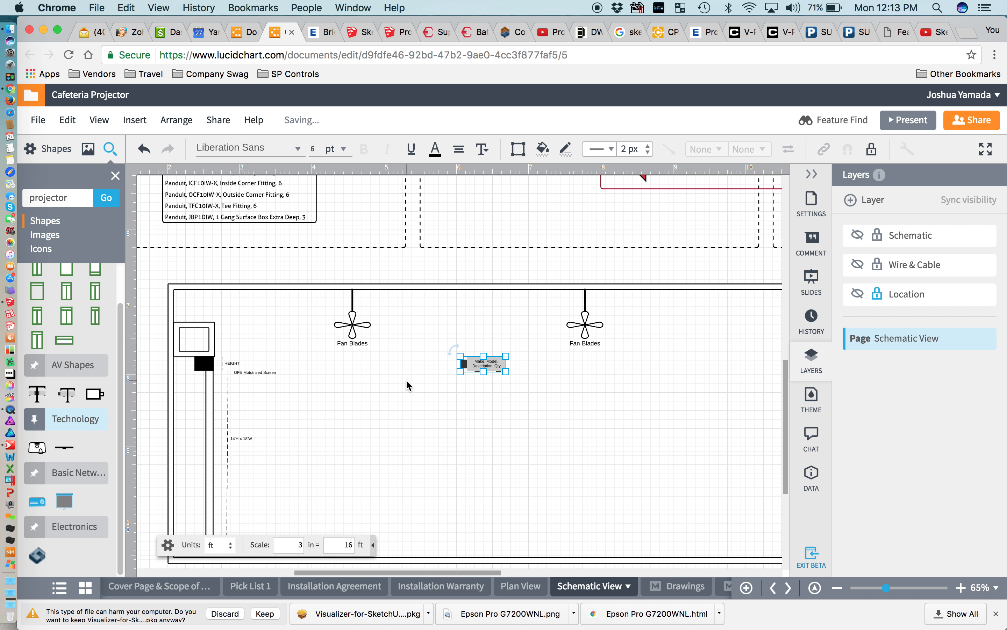
Check in the SketchUp side view how the projector hangs from the ceiling relative to the fans and screen
{"action": "scroll", "coordinate": [406, 378], "scroll_direction": "down", "scroll_amount": 5}
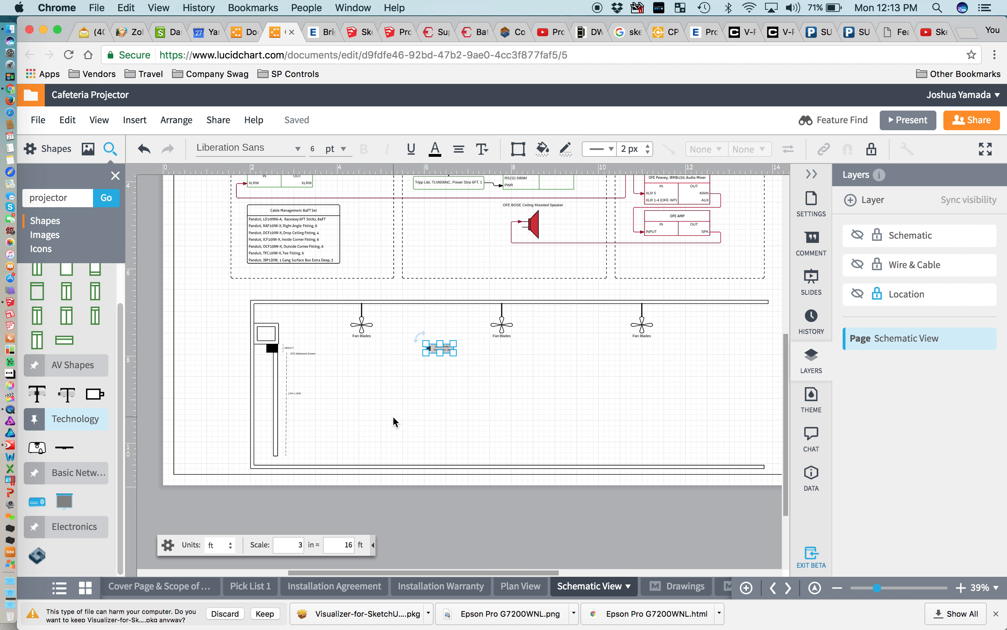
{"action": "scroll", "coordinate": [393, 416], "scroll_direction": "right", "scroll_amount": 3}
{"action": "scroll", "coordinate": [392, 416], "scroll_direction": "up", "scroll_amount": 1}
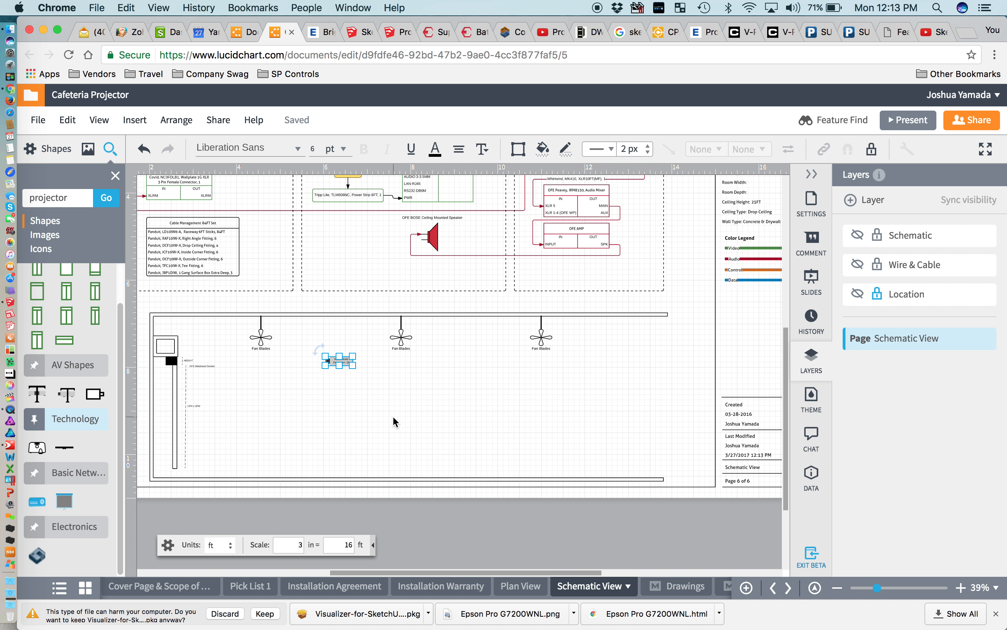
{"action": "key", "text": "ctrl+Right"}
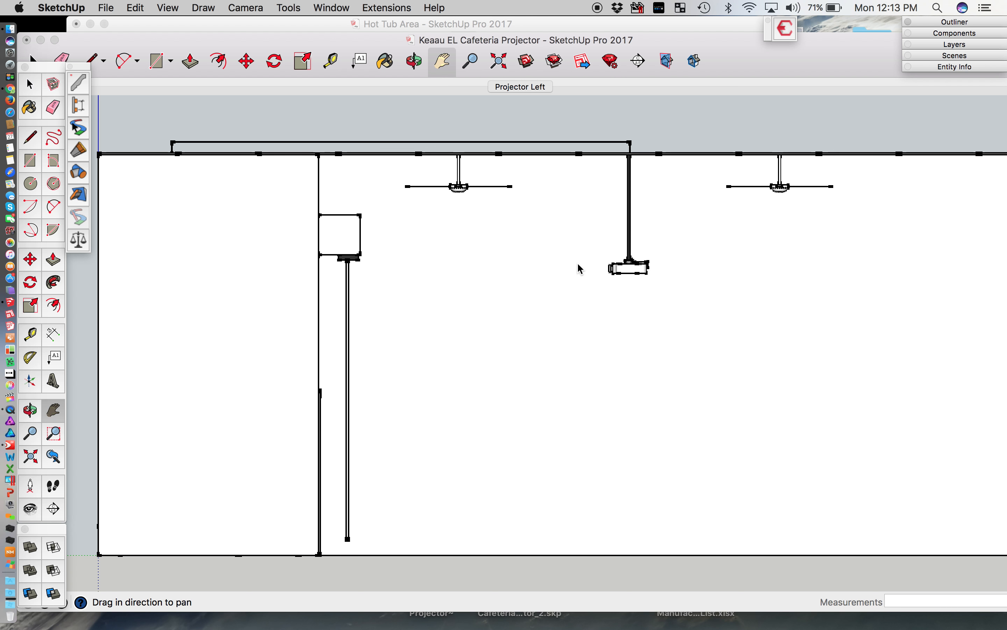
{"action": "left_click", "coordinate": [447, 291]}
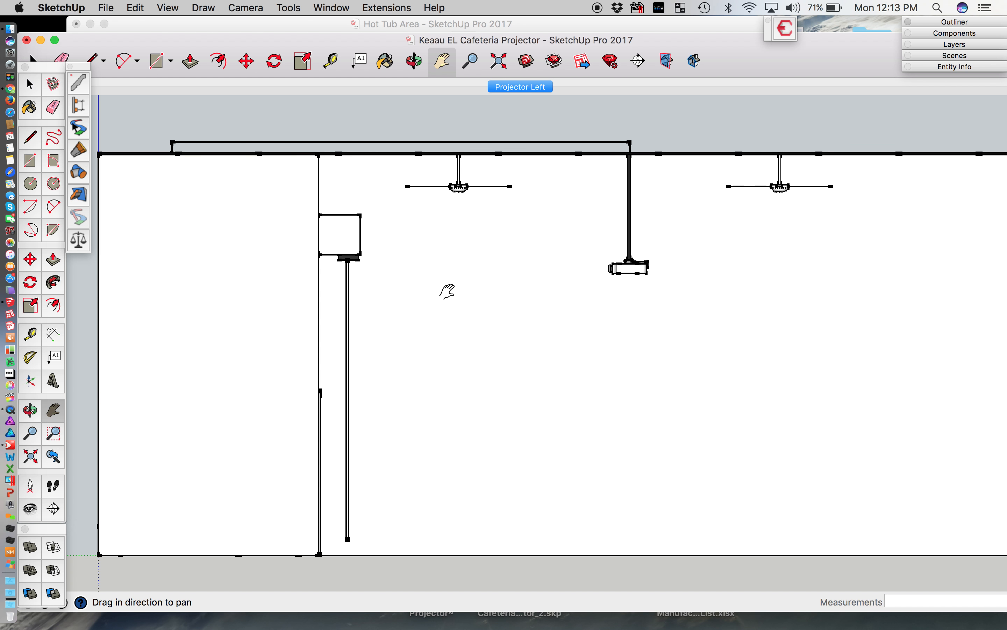
{"action": "scroll", "coordinate": [447, 291], "scroll_direction": "down", "scroll_amount": 3}
{"action": "scroll", "coordinate": [447, 291], "scroll_direction": "up", "scroll_amount": 2}
{"action": "scroll", "coordinate": [448, 292], "scroll_direction": "down", "scroll_amount": 1}
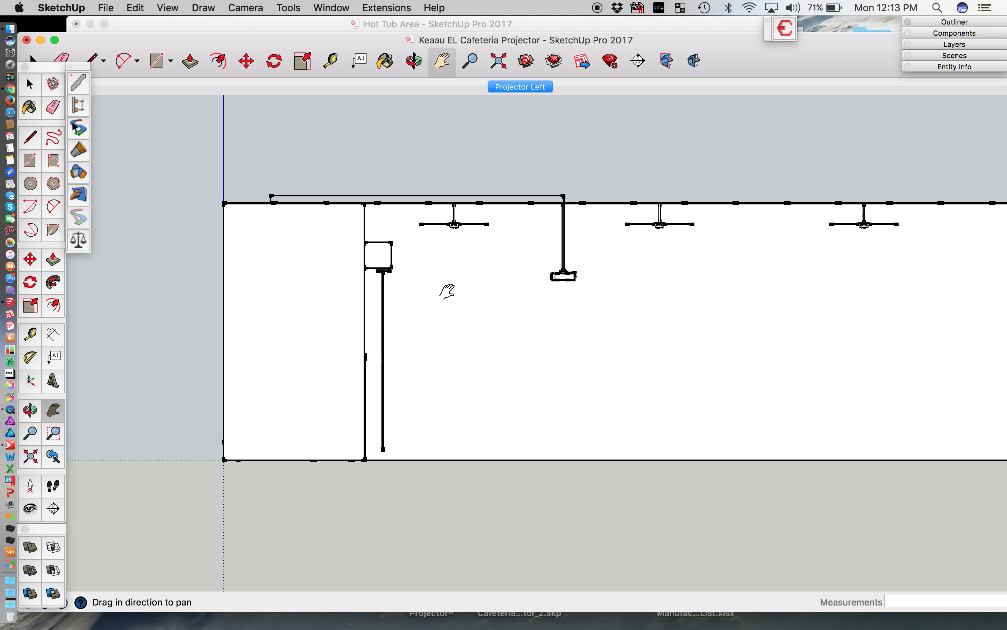
{"action": "mouse_move", "coordinate": [448, 291]}
{"action": "left_mouse_down"}
{"action": "mouse_move", "coordinate": [322, 274]}
{"action": "mouse_move", "coordinate": [356, 298]}
{"action": "left_mouse_up"}
{"action": "scroll", "coordinate": [357, 297], "scroll_direction": "up", "scroll_amount": 1}
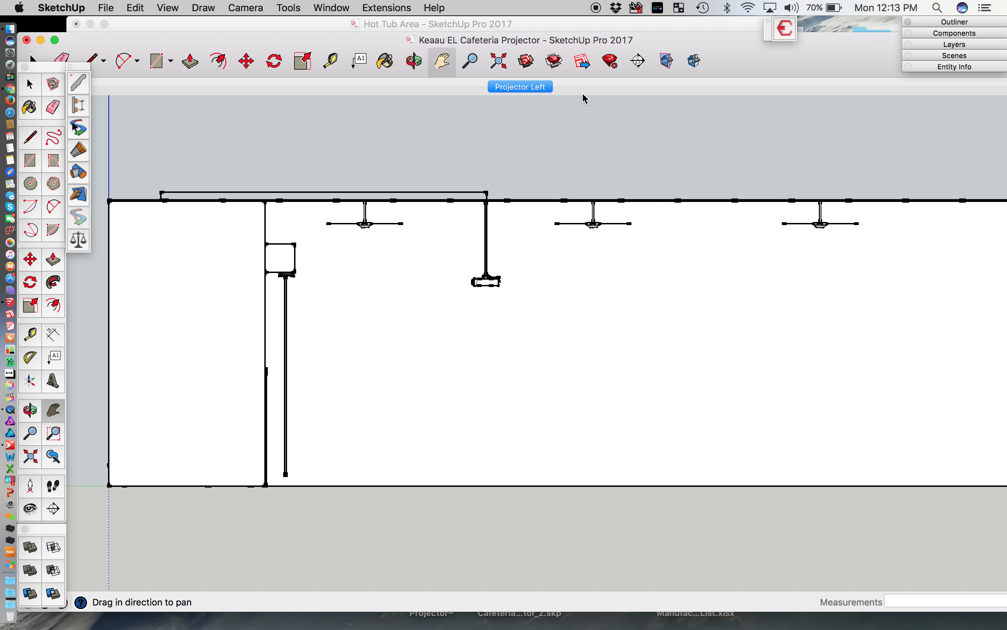
{"action": "key", "text": "ctrl+Left"}
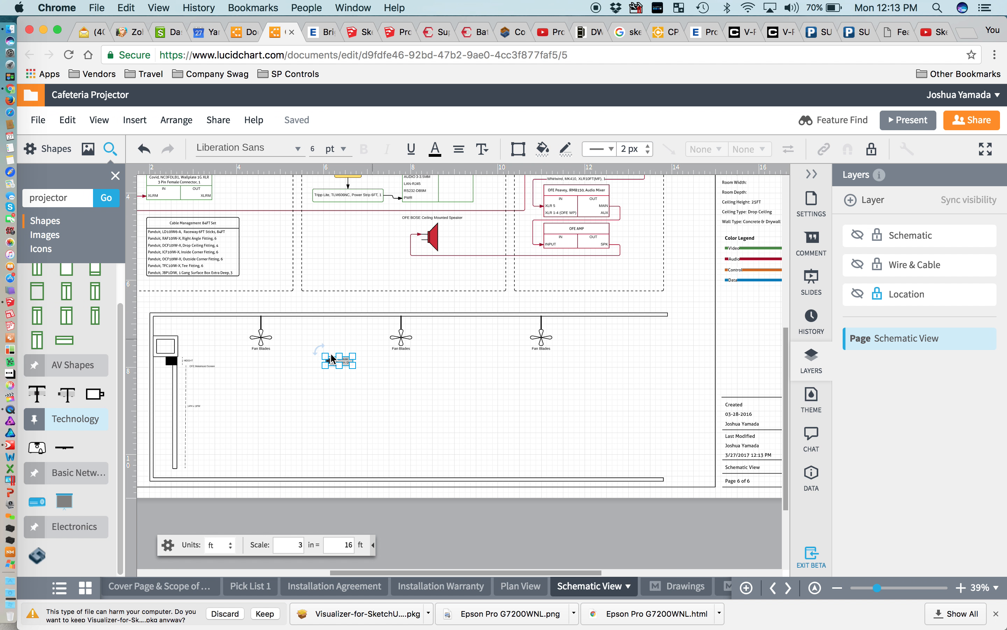
Add a block above the projector, shrink it to a small rounded rectangle and clear its placeholder text
{"action": "scroll", "coordinate": [318, 320], "scroll_direction": "up", "scroll_amount": 5}
{"action": "left_click", "coordinate": [369, 333]}
{"action": "scroll", "coordinate": [348, 342], "scroll_direction": "up", "scroll_amount": 8}
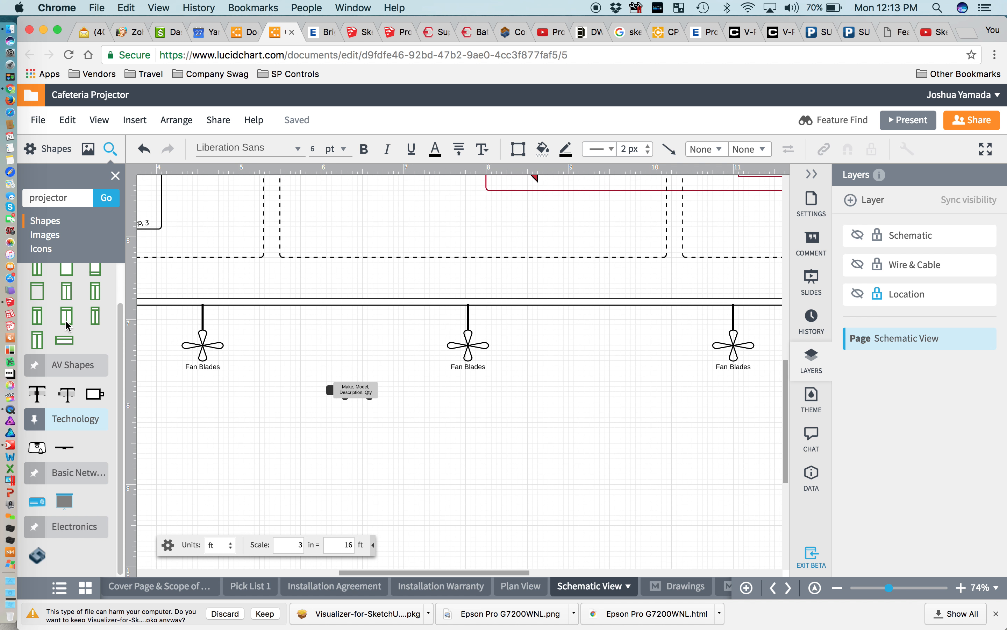
{"action": "left_click", "coordinate": [115, 178]}
{"action": "left_click_drag", "start_coordinate": [37, 210], "coordinate": [363, 327]}
{"action": "double_click", "coordinate": [362, 290]}
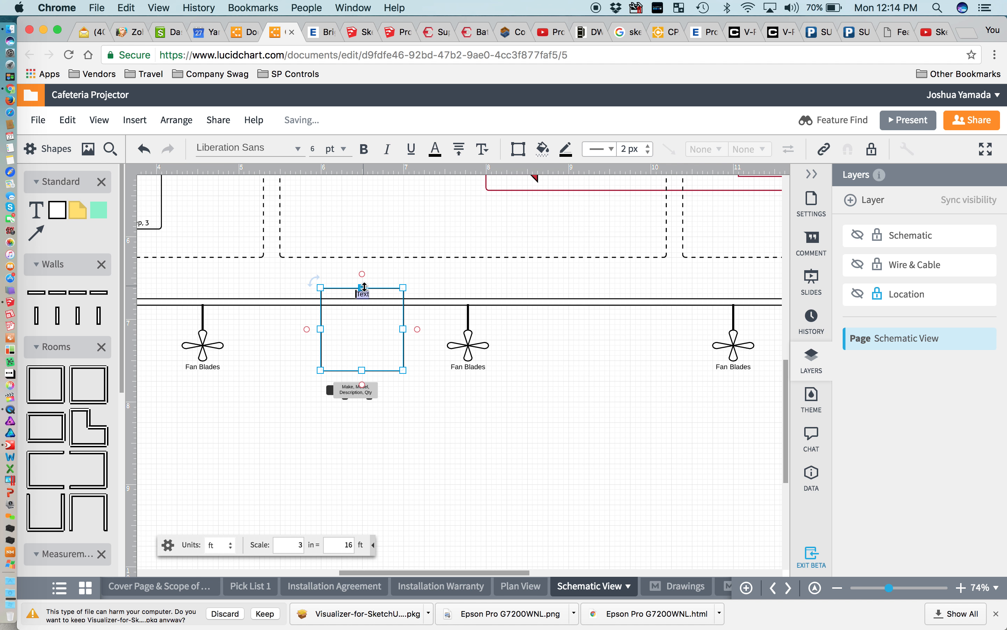
{"action": "left_click_drag", "start_coordinate": [364, 287], "coordinate": [332, 367]}
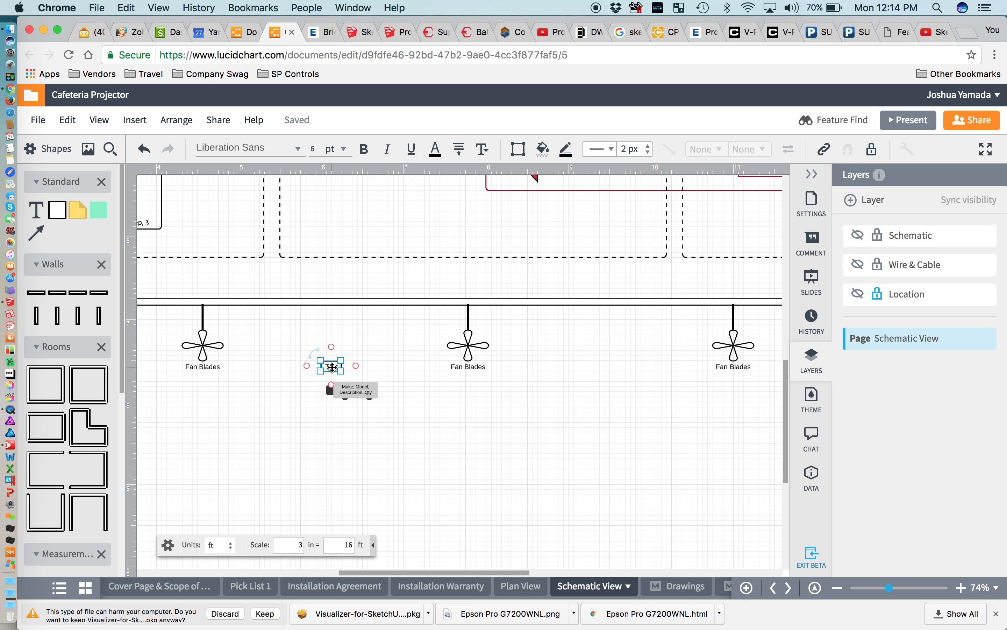
{"action": "key", "text": "BackSpace"}
{"action": "left_click", "coordinate": [367, 248]}
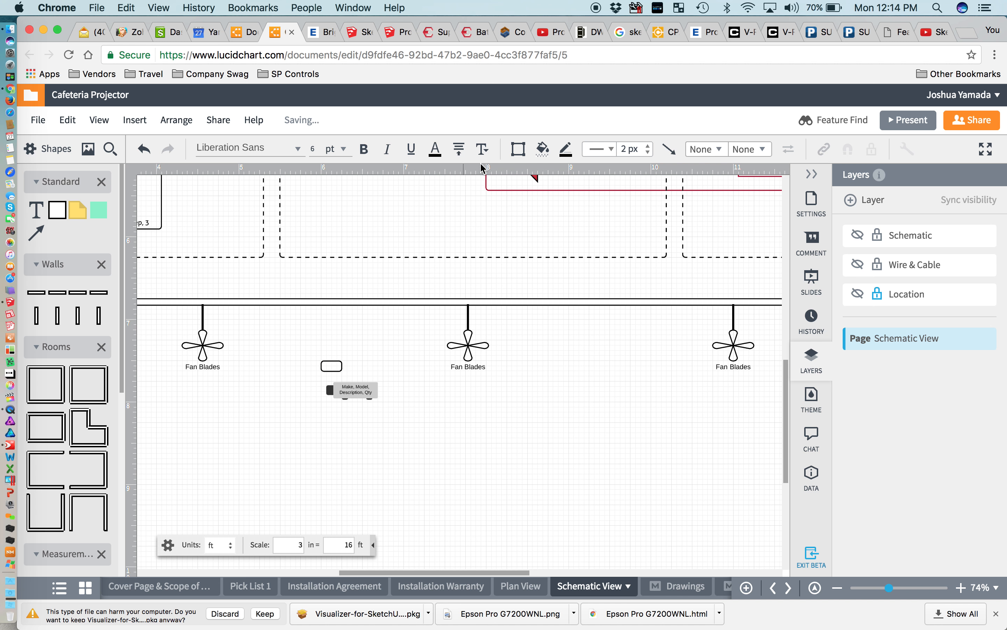
Fill the small block above the projector with dark gray
{"action": "left_click", "coordinate": [541, 149]}
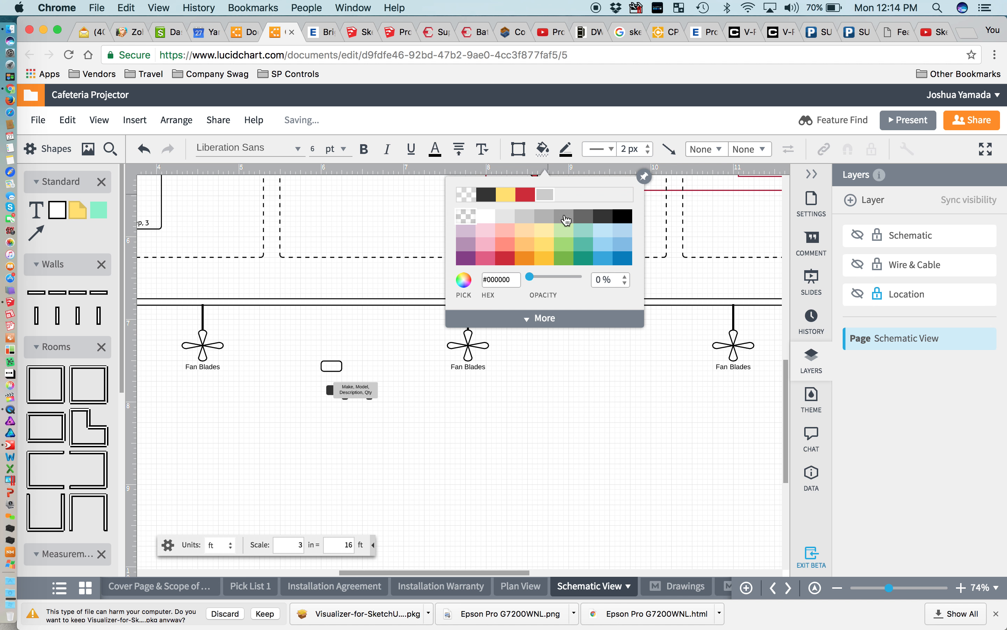
{"action": "left_click", "coordinate": [606, 214]}
{"action": "left_click", "coordinate": [331, 365]}
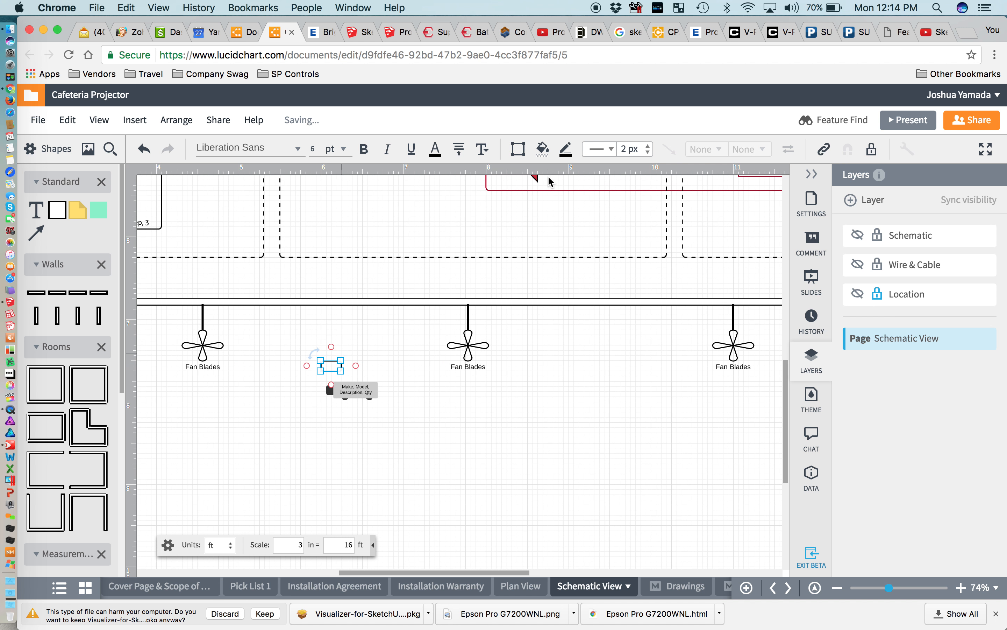
{"action": "left_click", "coordinate": [542, 149]}
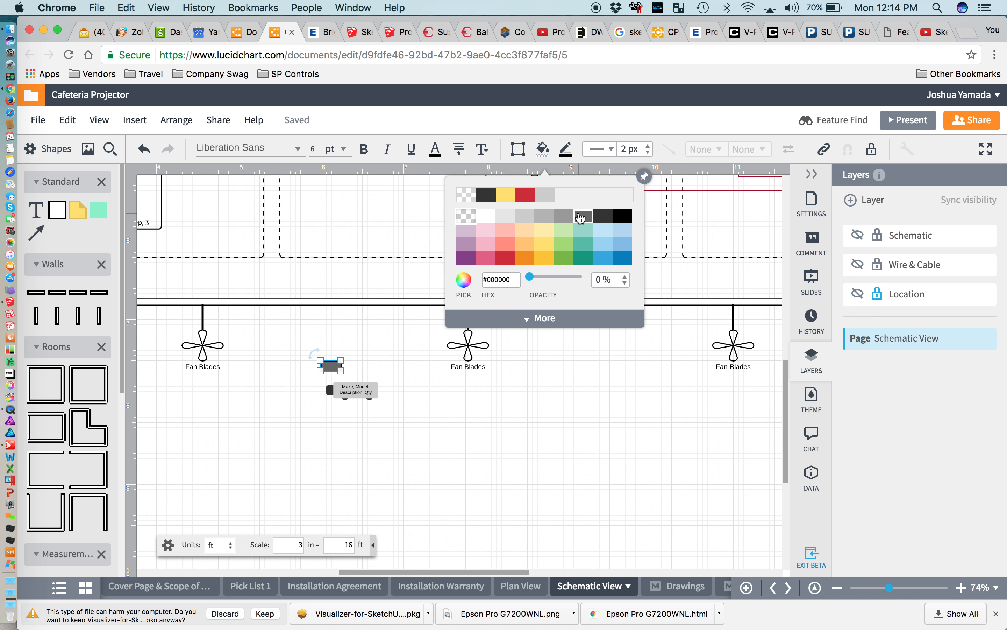
{"action": "left_click", "coordinate": [608, 218]}
{"action": "left_click", "coordinate": [356, 356]}
Resize and center the gray block on top of the projector, and draw a vertical pole from it up to the ceiling
{"action": "scroll", "coordinate": [333, 365], "scroll_direction": "up", "scroll_amount": 5}
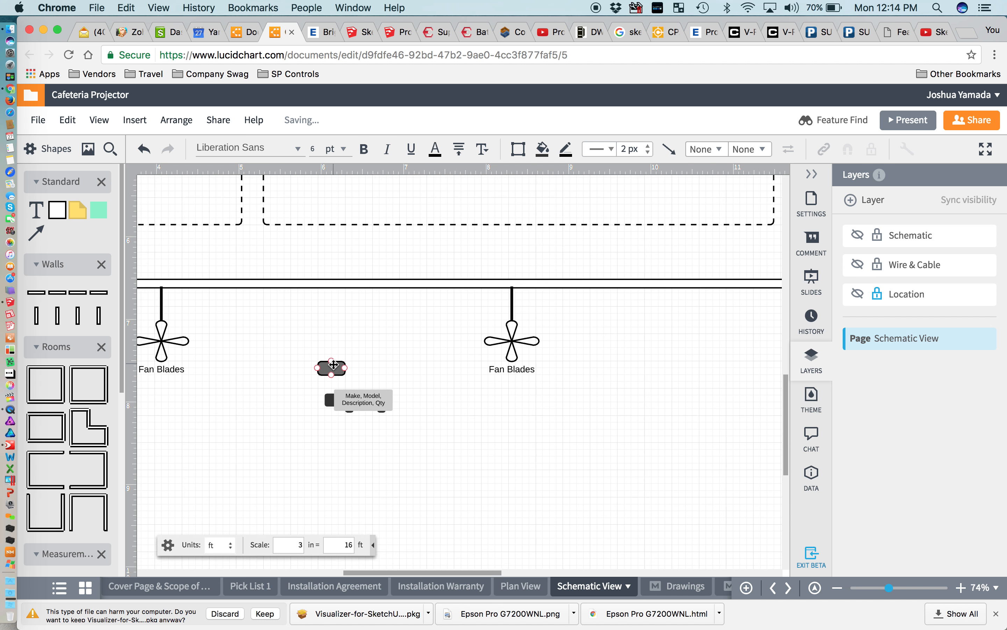
{"action": "left_click", "coordinate": [339, 366]}
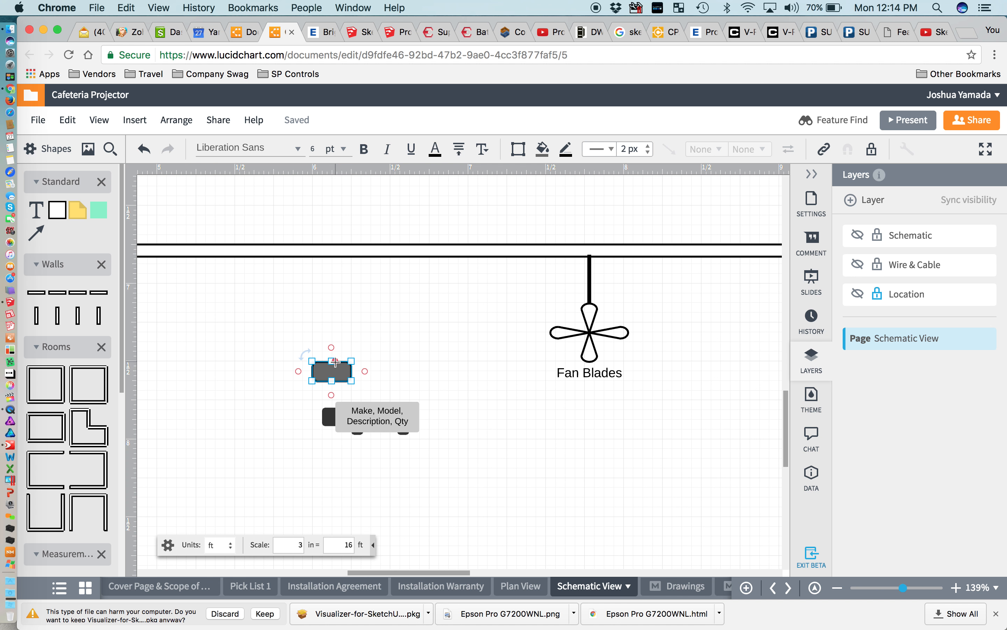
{"action": "left_click_drag", "start_coordinate": [351, 381], "coordinate": [377, 257]}
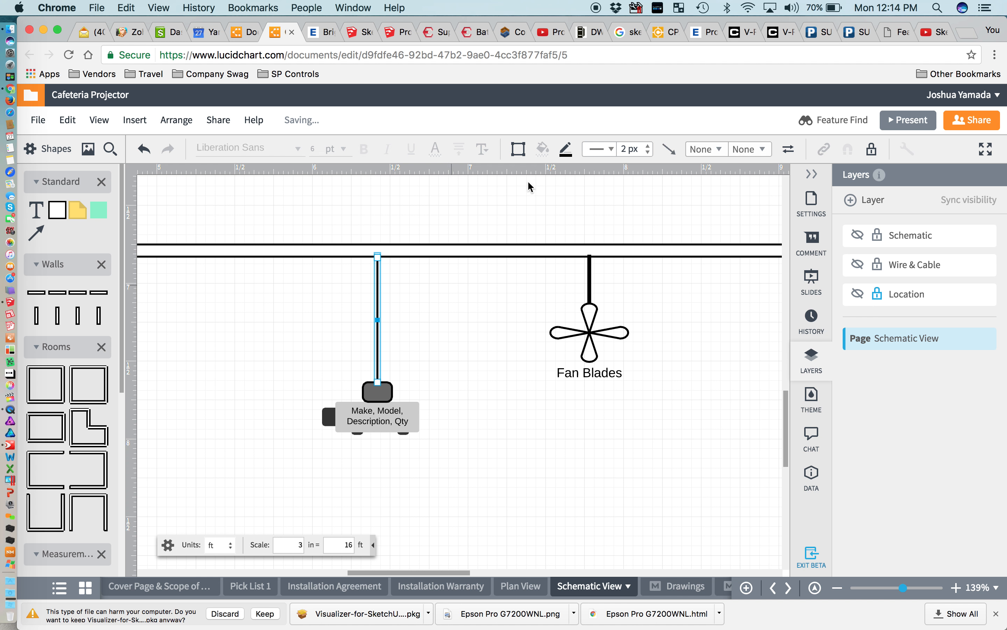
Set the projector pole's line width to 10 px and its color to dark gray
{"action": "left_click", "coordinate": [648, 147]}
{"action": "left_click", "coordinate": [649, 147]}
{"action": "left_click", "coordinate": [648, 147]}
{"action": "left_click", "coordinate": [649, 147]}
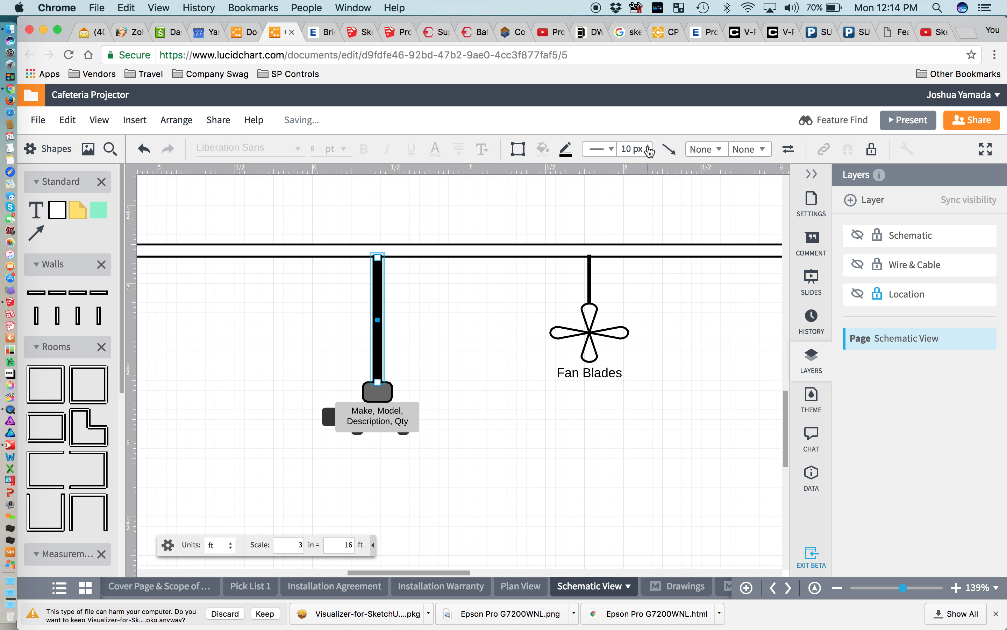
{"action": "left_click", "coordinate": [565, 149]}
{"action": "left_click", "coordinate": [606, 221]}
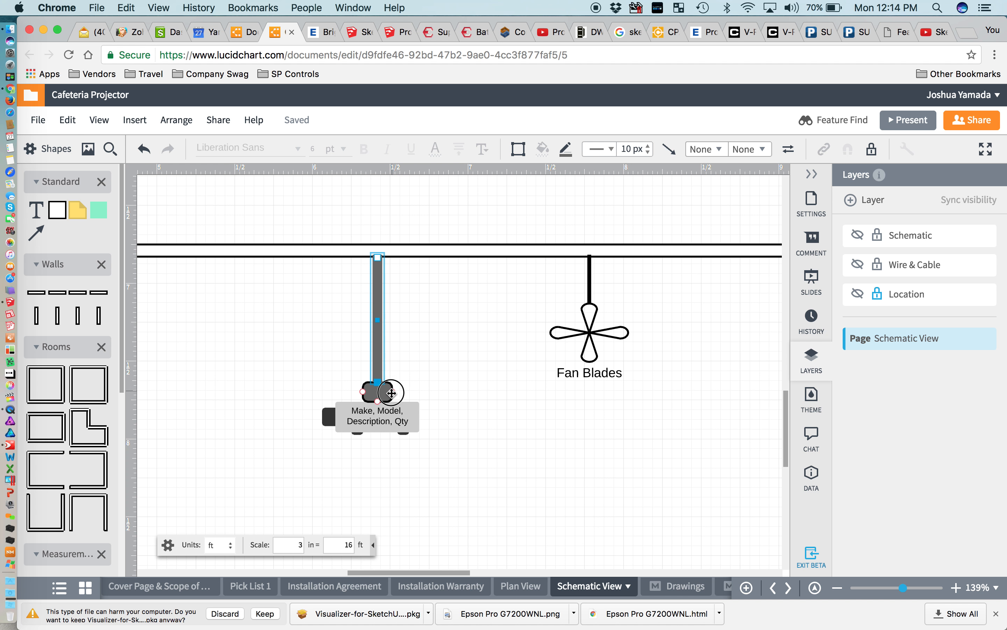
Recolor the outline of the block on top of the projector to dark gray, matching its fill
{"action": "left_click", "coordinate": [315, 392]}
{"action": "left_click_drag", "start_coordinate": [309, 363], "coordinate": [395, 405]}
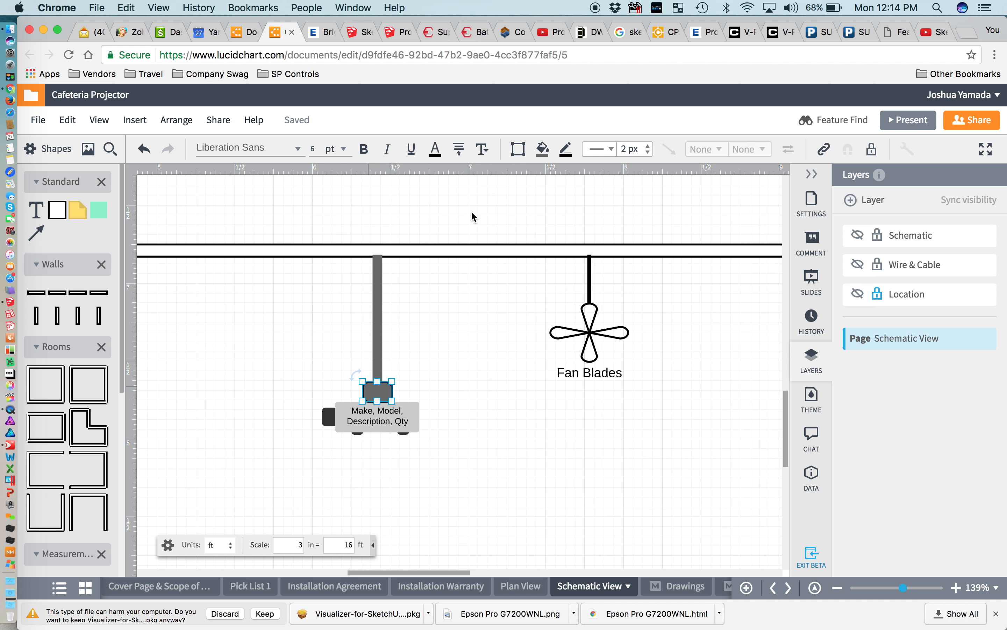
{"action": "left_click", "coordinate": [565, 152]}
{"action": "left_click", "coordinate": [550, 196]}
{"action": "left_click", "coordinate": [472, 342]}
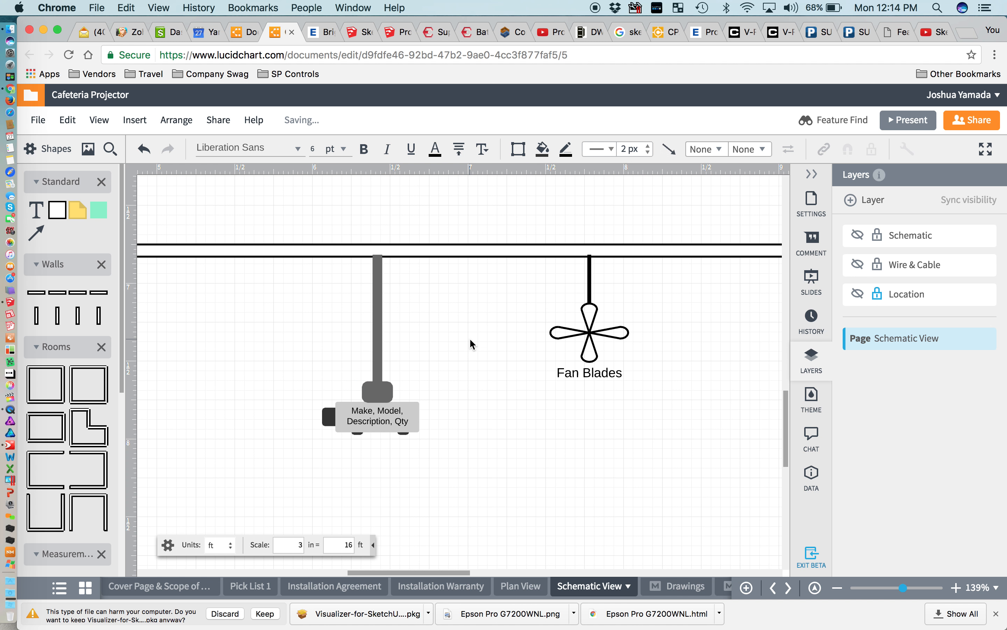
Place a copy of the gray block on top of the ceiling above the pole and widen it to about the projector body's width
{"action": "scroll", "coordinate": [470, 341], "scroll_direction": "down", "scroll_amount": 3}
{"action": "left_click", "coordinate": [405, 374]}
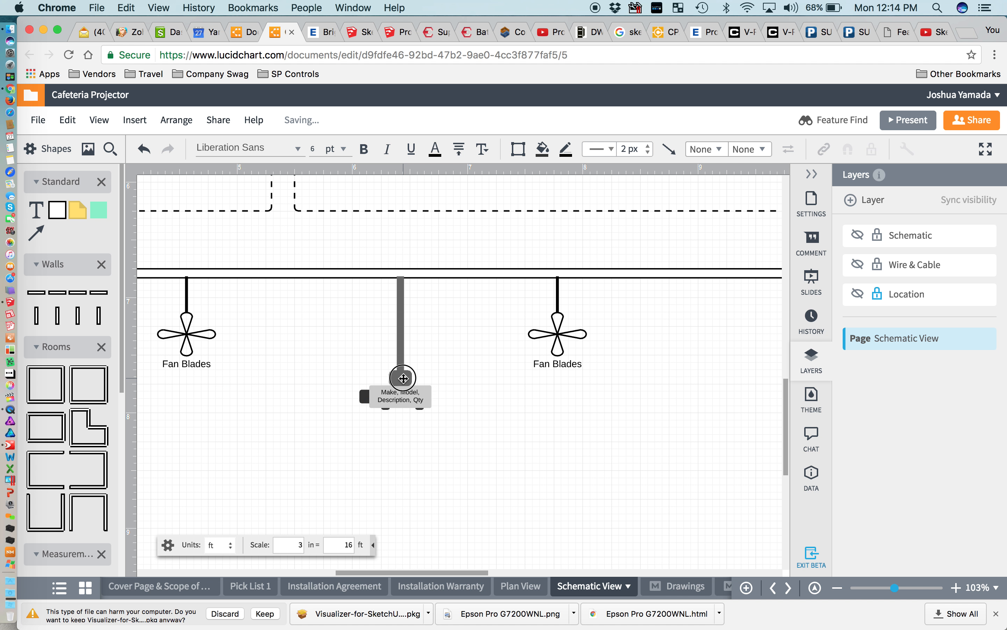
{"action": "left_click_drag", "start_coordinate": [399, 370], "coordinate": [403, 261]}
{"action": "left_click_drag", "start_coordinate": [389, 267], "coordinate": [431, 267]}
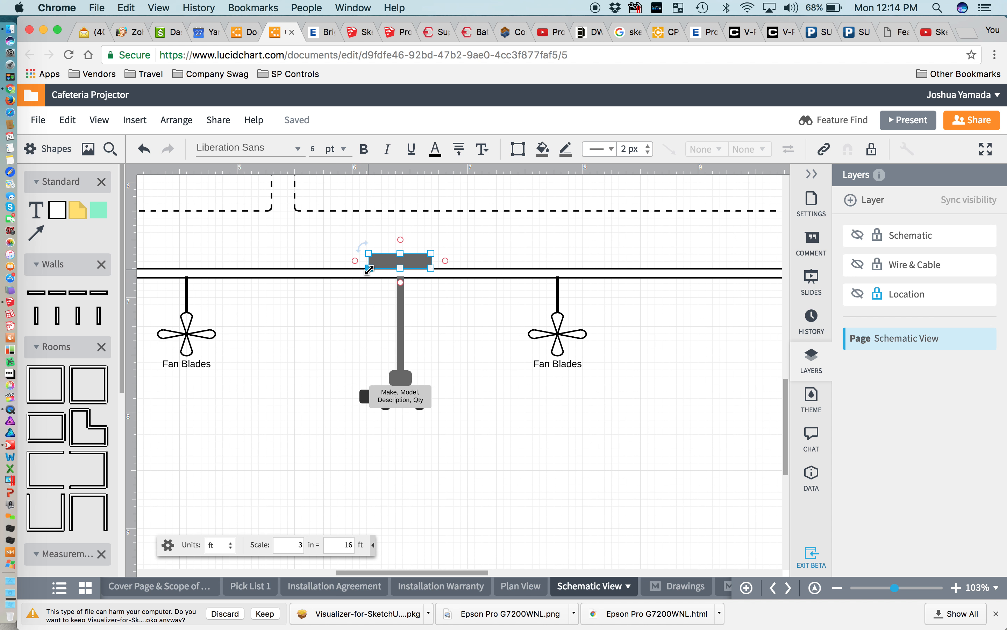
{"action": "left_click", "coordinate": [448, 303]}
{"action": "left_click", "coordinate": [420, 262]}
{"action": "left_click", "coordinate": [457, 347]}
{"action": "scroll", "coordinate": [457, 346], "scroll_direction": "down", "scroll_amount": 5}
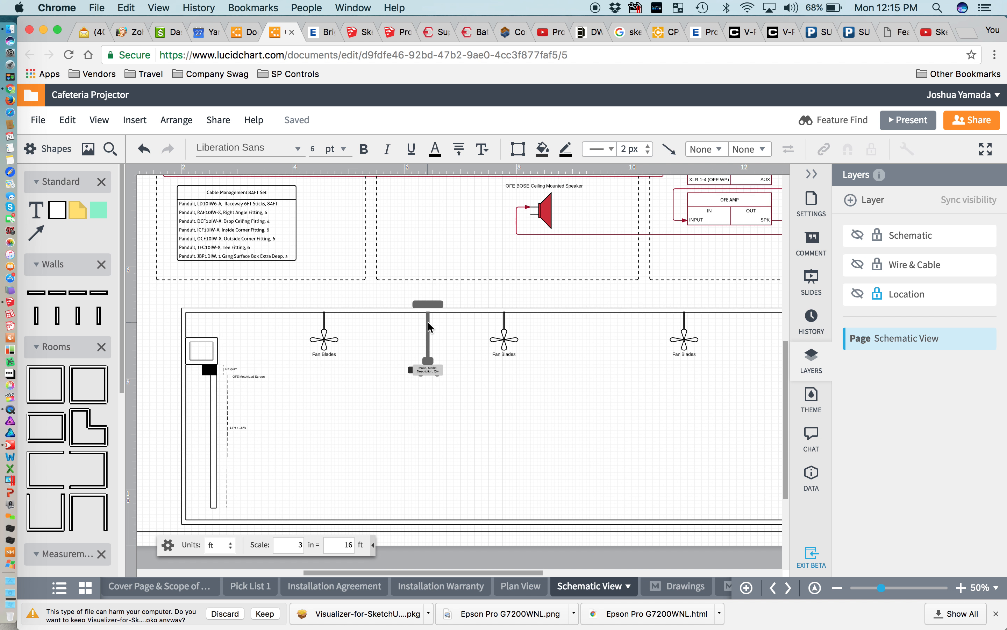
Extend the projector pole's upper end through the ceiling line to meet the gray block on top of the ceiling
{"action": "scroll", "coordinate": [427, 327], "scroll_direction": "up", "scroll_amount": 5}
{"action": "scroll", "coordinate": [429, 327], "scroll_direction": "up", "scroll_amount": 2}
{"action": "left_click", "coordinate": [433, 349]}
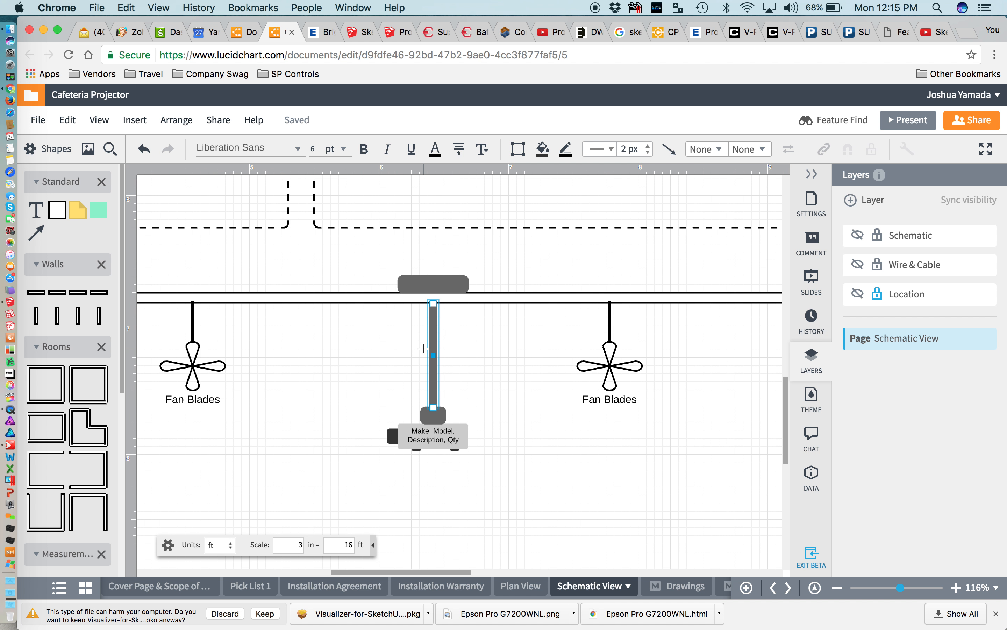
{"action": "left_click_drag", "start_coordinate": [434, 303], "coordinate": [434, 287]}
{"action": "left_click", "coordinate": [483, 341]}
Review the redrawn side elevation, and switch to SketchUp to compare it with the screen, fans and projector in the model
{"action": "scroll", "coordinate": [483, 340], "scroll_direction": "down", "scroll_amount": 3}
{"action": "scroll", "coordinate": [482, 344], "scroll_direction": "down", "scroll_amount": 5}
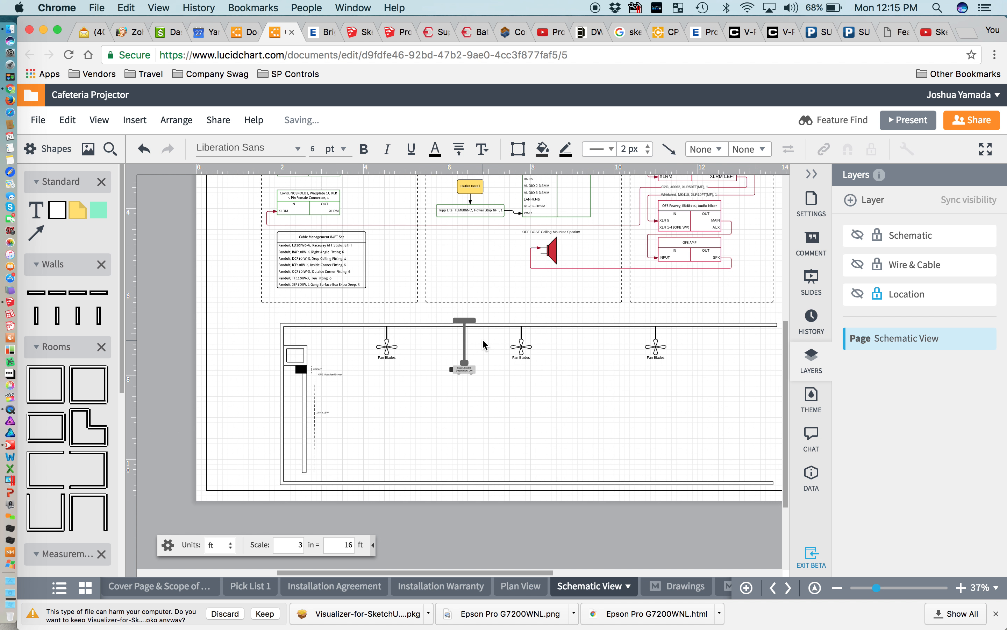
{"action": "scroll", "coordinate": [383, 370], "scroll_direction": "up", "scroll_amount": 4}
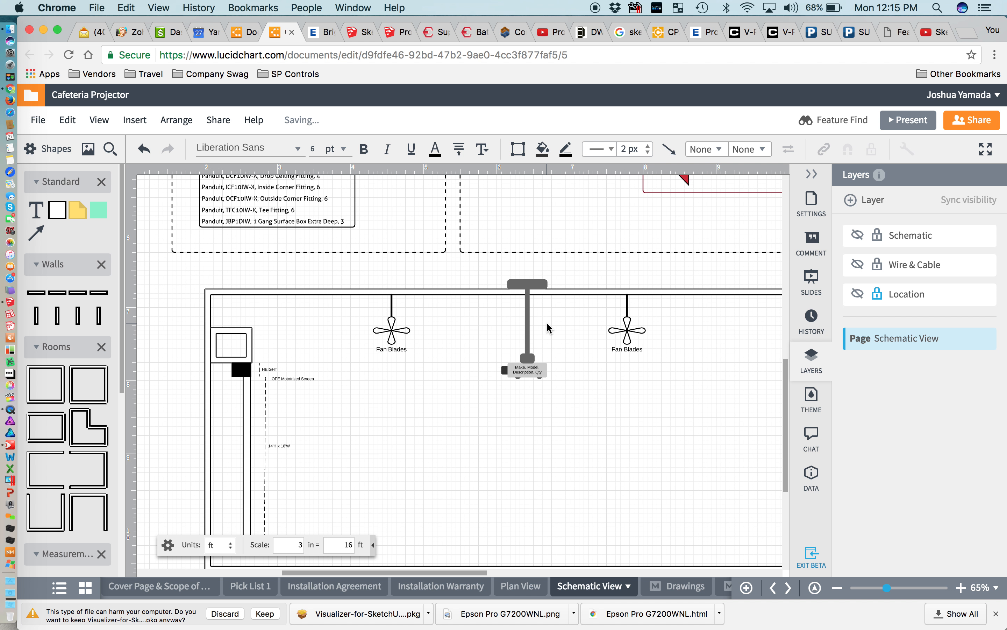
{"action": "key", "text": "super+Tab"}
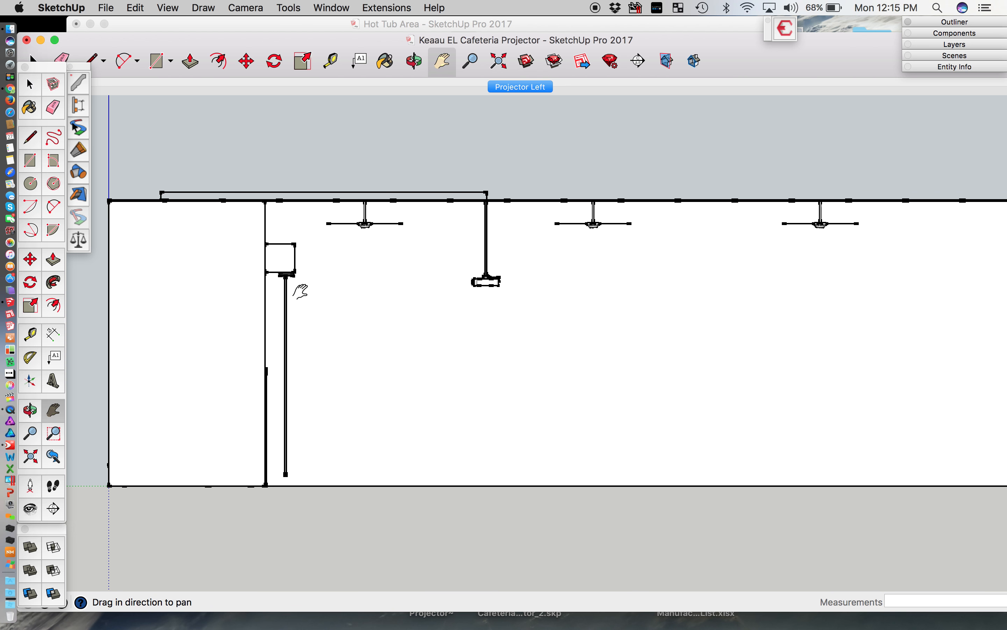
{"action": "scroll", "coordinate": [270, 225], "scroll_direction": "up", "scroll_amount": 5}
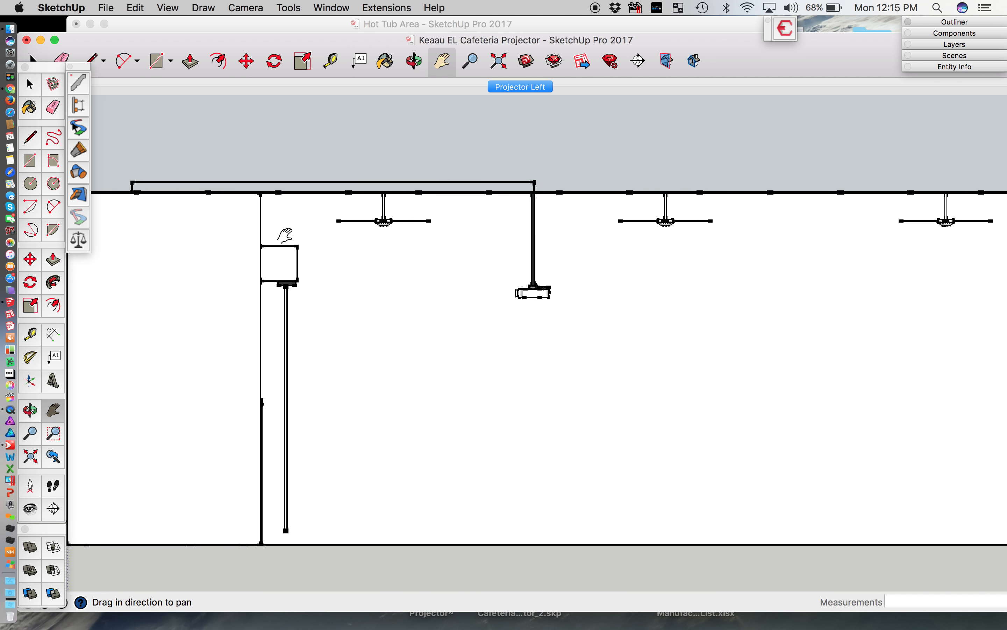
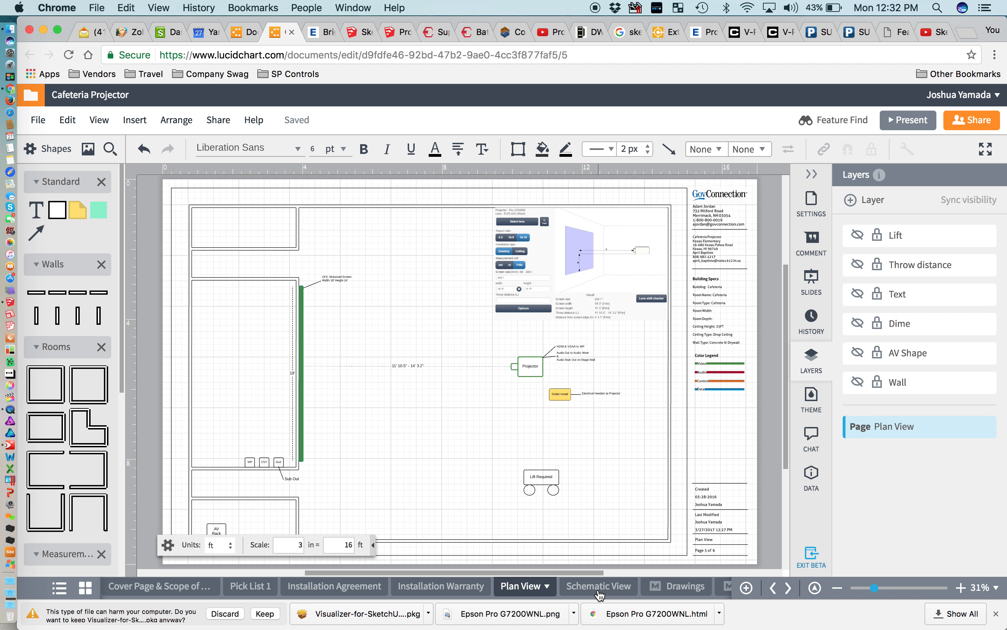
Open the Schematic View page in Lucidchart and collapse the units and scale settings bar covering the side elevation
{"action": "left_click", "coordinate": [598, 591]}
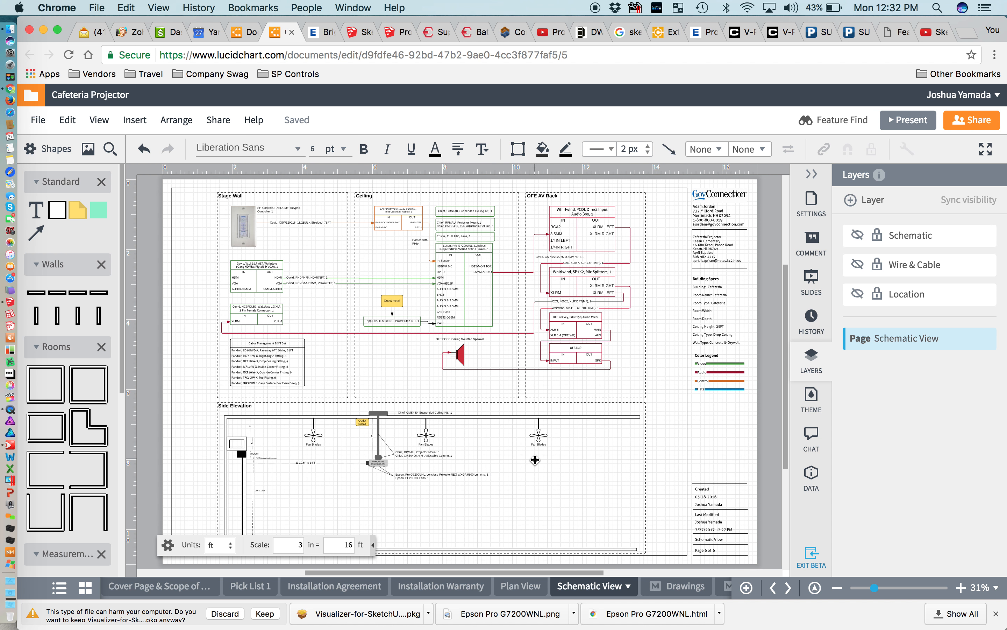
{"action": "left_click", "coordinate": [375, 544]}
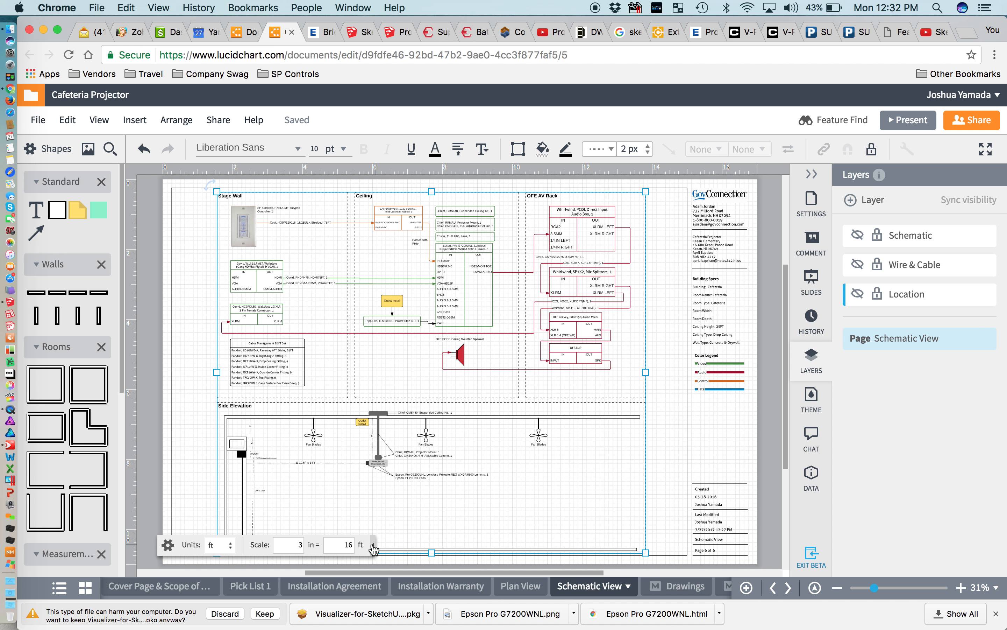
{"action": "left_click", "coordinate": [371, 544]}
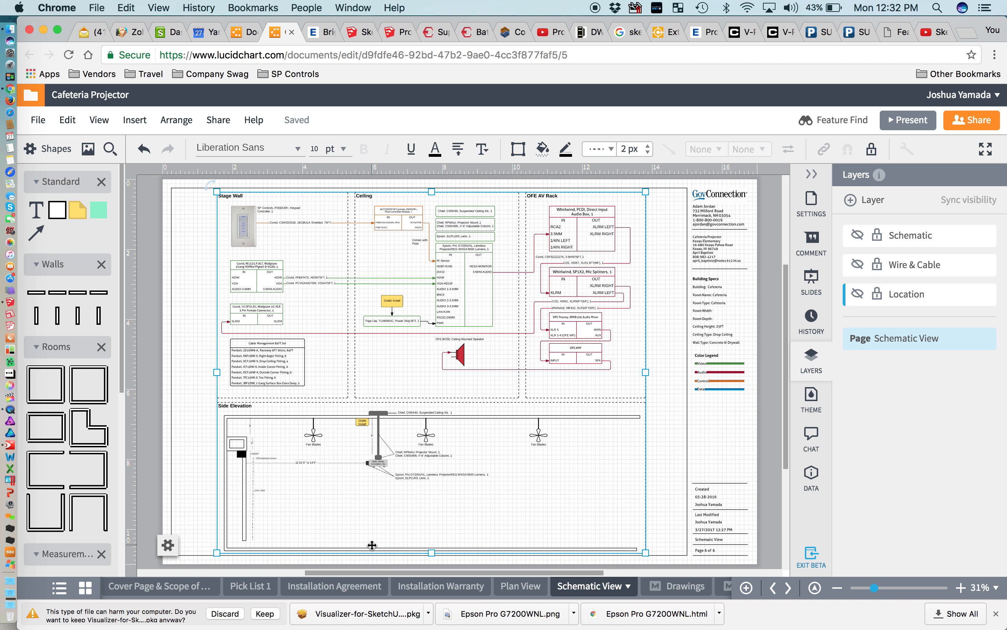
Open the equipment table on the Pick List 1 page for editing and set the Chief adjustable column's model to CMS0406
{"action": "left_click", "coordinate": [254, 592]}
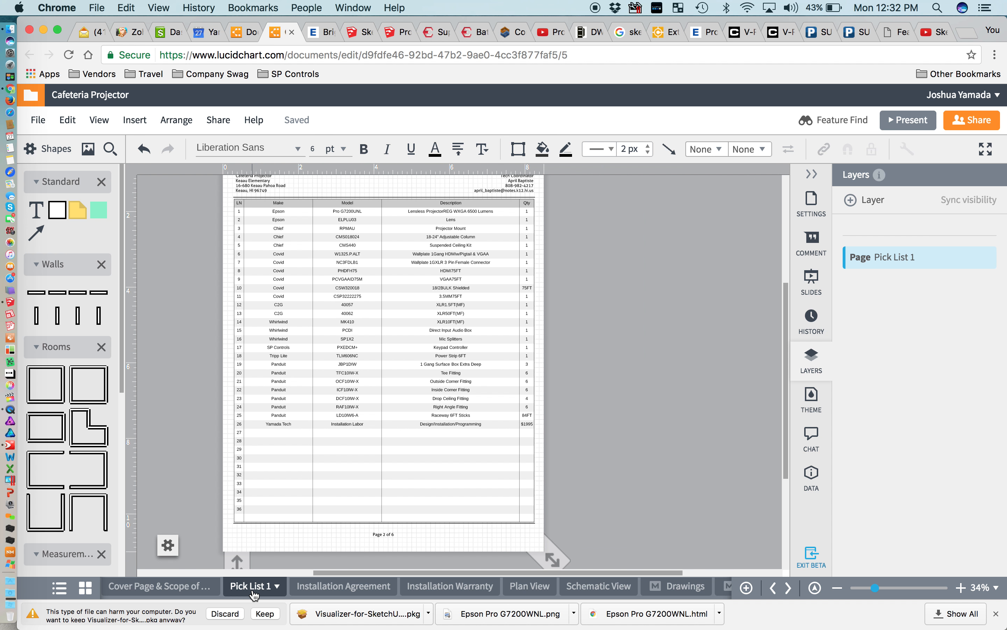
{"action": "scroll", "coordinate": [410, 347], "scroll_direction": "up", "scroll_amount": 3}
{"action": "scroll", "coordinate": [410, 347], "scroll_direction": "up", "scroll_amount": 5}
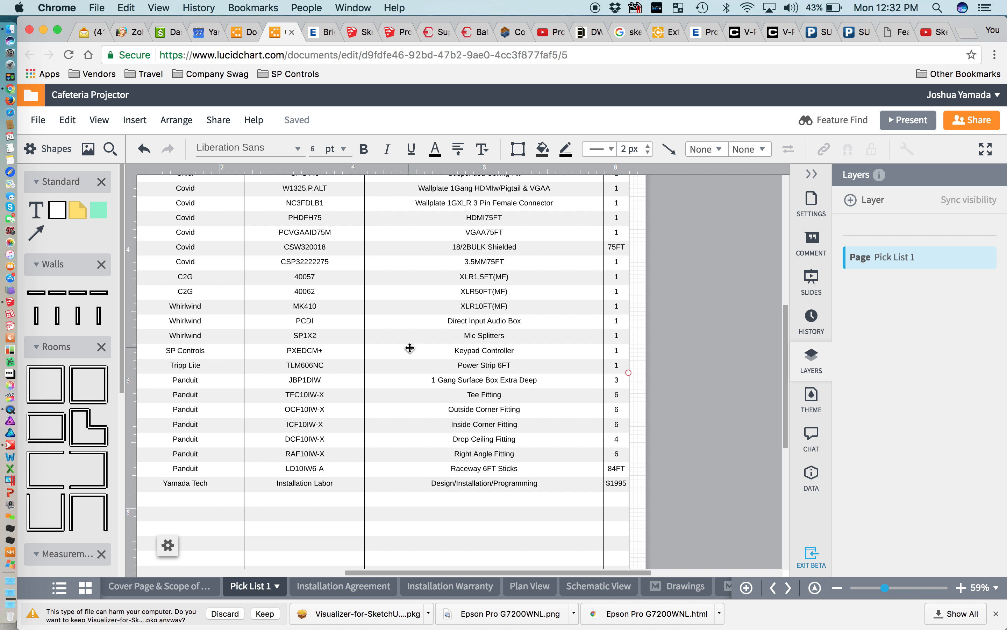
{"action": "scroll", "coordinate": [410, 348], "scroll_direction": "up", "scroll_amount": 5}
{"action": "scroll", "coordinate": [410, 348], "scroll_direction": "left", "scroll_amount": 2}
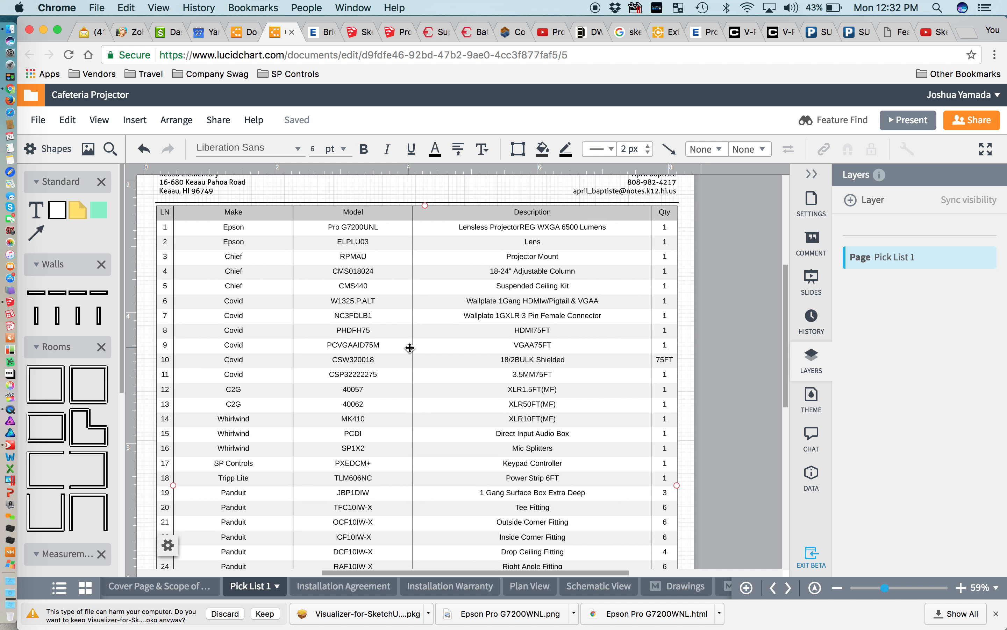
{"action": "double_click", "coordinate": [449, 296]}
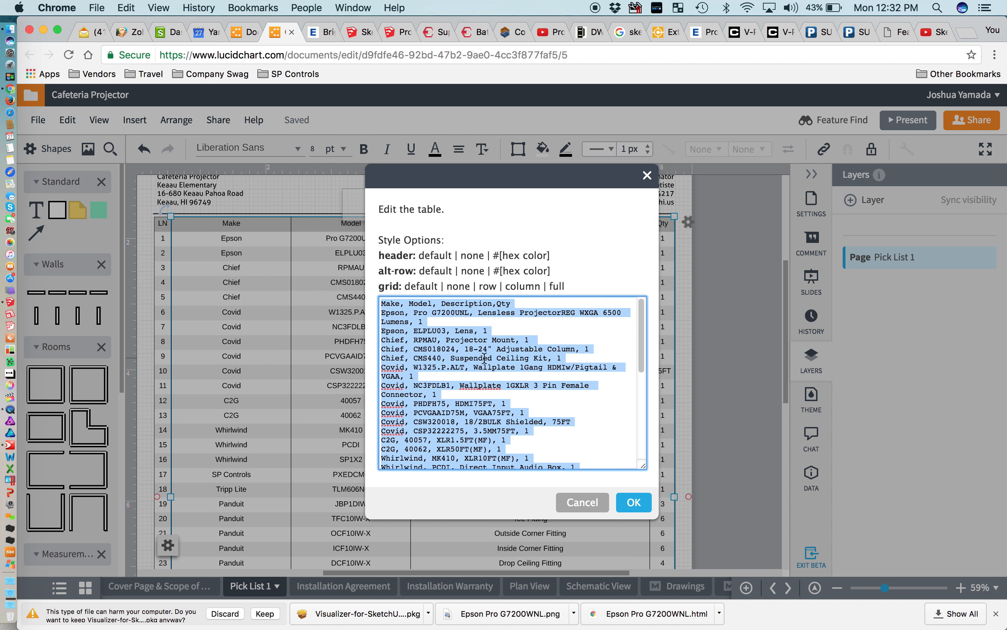
{"action": "left_click", "coordinate": [485, 349]}
{"action": "left_click", "coordinate": [456, 349]}
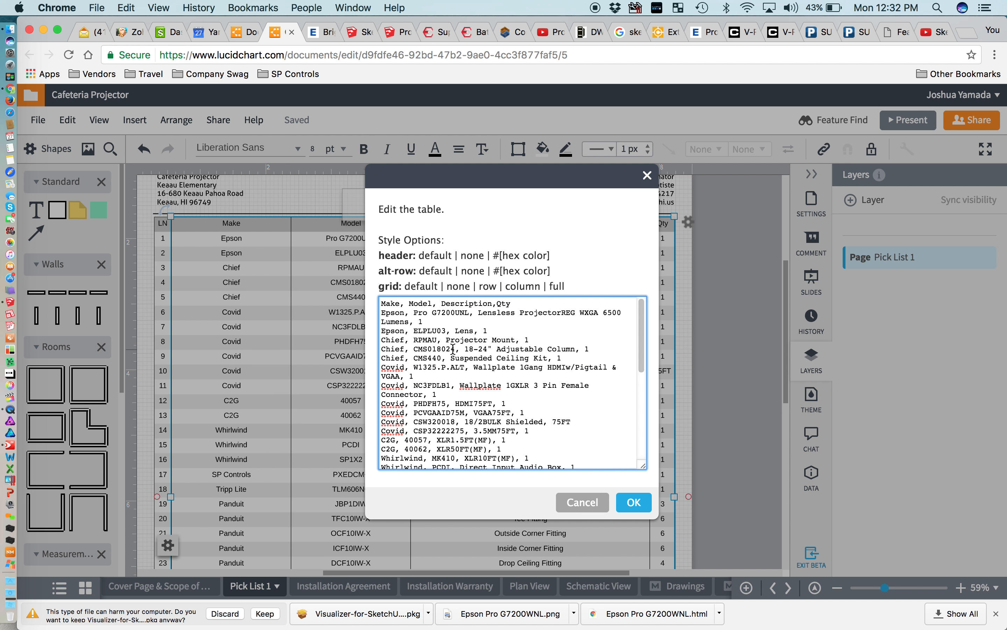
{"action": "key", "text": "BackSpace"}
{"action": "key", "text": "BackSpace"}
{"action": "key", "text": "BackSpace"}
{"action": "key", "text": "BackSpace"}
{"action": "key", "text": "BackSpace"}
{"action": "type", "text": "406"}
Set the CMS0406 row's description to 4'-6' Adjustable Column and apply the table edit
{"action": "key", "text": "Right"}
{"action": "key", "text": "Right"}
{"action": "key", "text": "Right"}
{"action": "key", "text": "Right"}
{"action": "key", "text": "Right"}
{"action": "key", "text": "BackSpace"}
{"action": "key", "text": "BackSpace"}
{"action": "key", "text": "BackSpace"}
{"action": "key", "text": "BackSpace"}
{"action": "key", "text": "BackSpace"}
{"action": "key", "text": "BackSpace"}
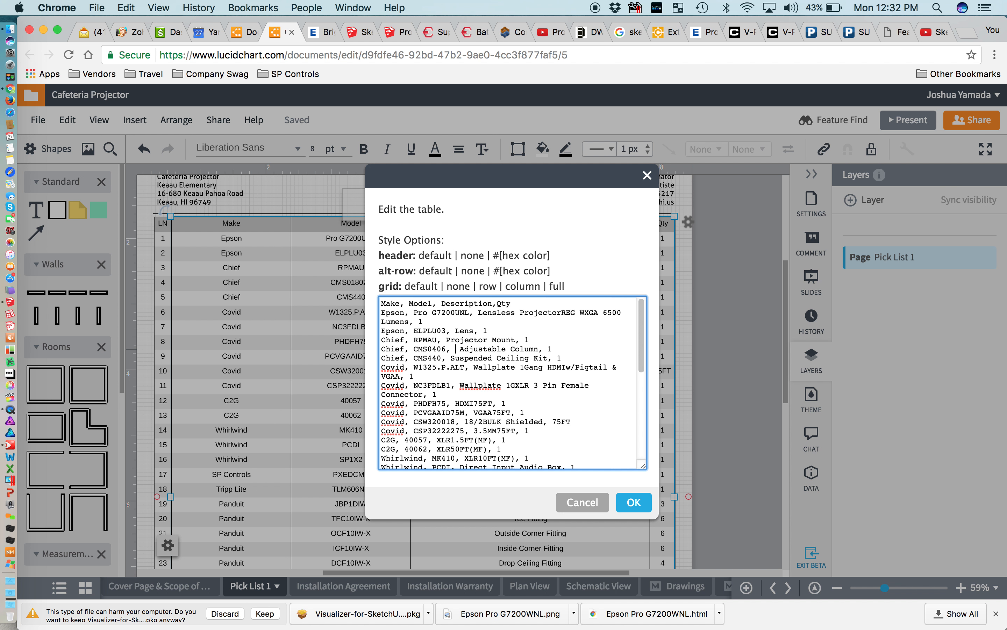
{"action": "type", "text": "4'-6'"}
{"action": "left_click", "coordinate": [631, 505]}
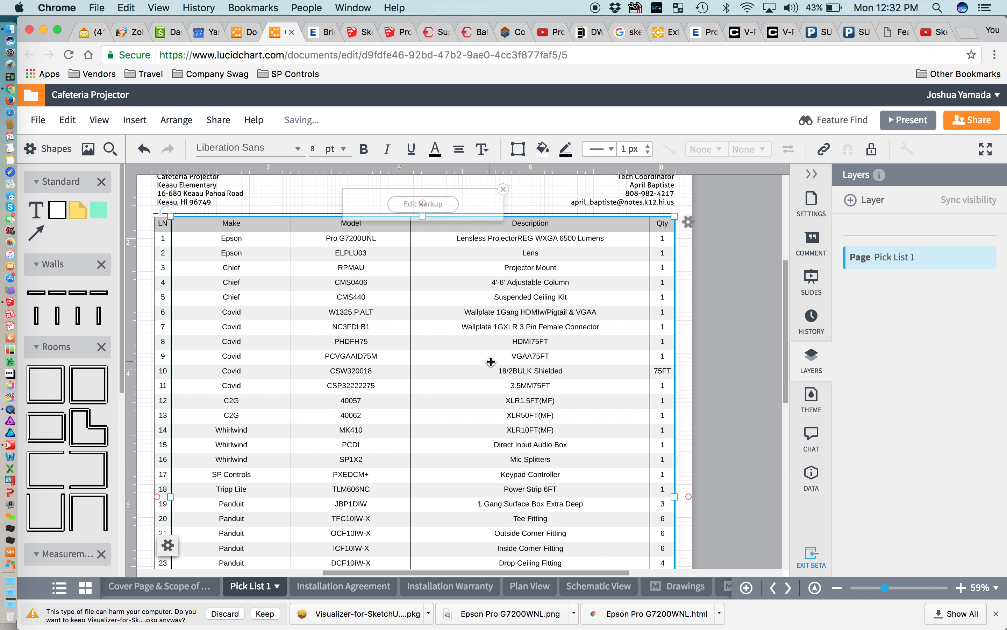
Examine the pick list from the projector down to the installation labor row for missing items
{"action": "scroll", "coordinate": [491, 362], "scroll_direction": "down", "scroll_amount": 3}
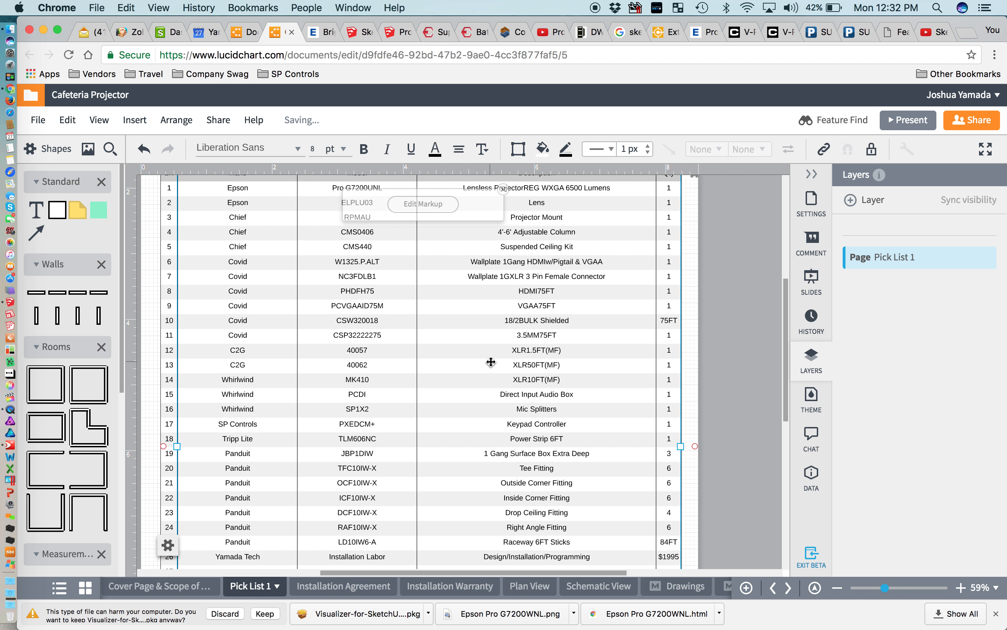
{"action": "scroll", "coordinate": [491, 362], "scroll_direction": "down", "scroll_amount": 5}
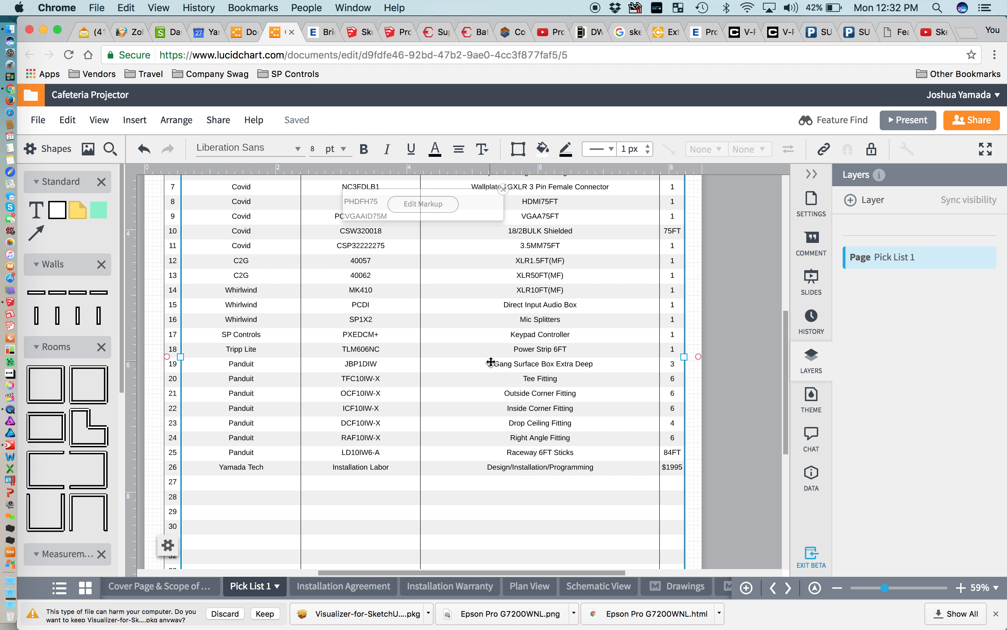
{"action": "scroll", "coordinate": [491, 361], "scroll_direction": "down", "scroll_amount": 2}
{"action": "scroll", "coordinate": [491, 361], "scroll_direction": "up", "scroll_amount": 8}
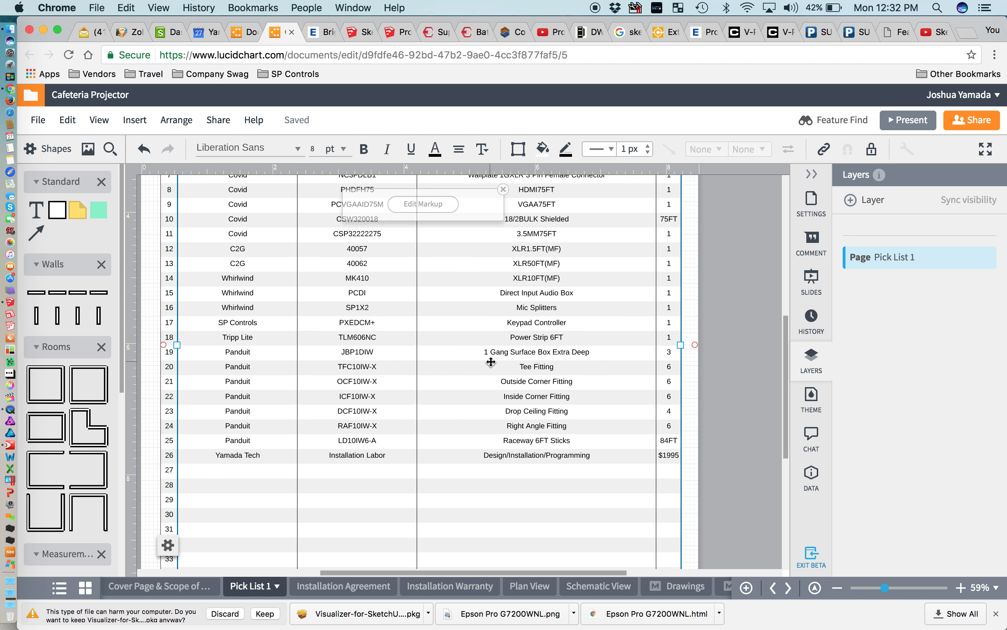
{"action": "scroll", "coordinate": [491, 361], "scroll_direction": "up", "scroll_amount": 3}
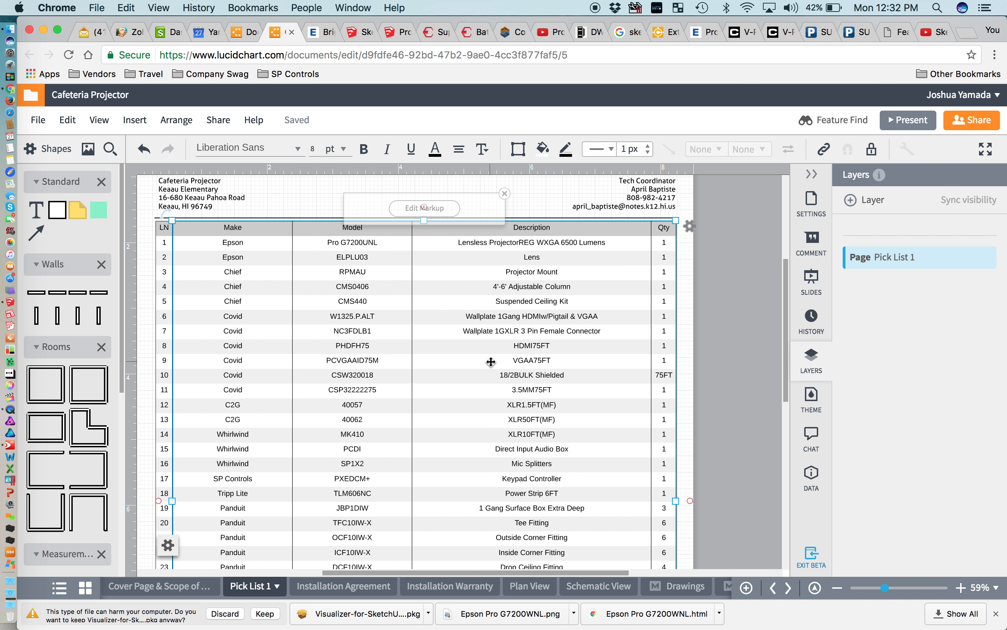
{"action": "scroll", "coordinate": [491, 361], "scroll_direction": "down", "scroll_amount": 1}
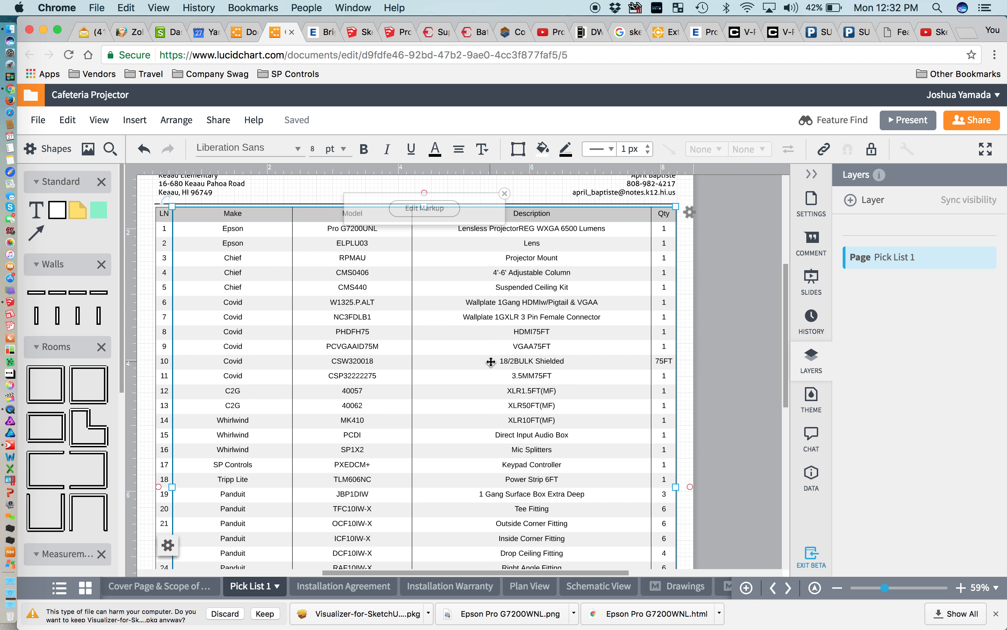
{"action": "scroll", "coordinate": [491, 362], "scroll_direction": "down", "scroll_amount": 3}
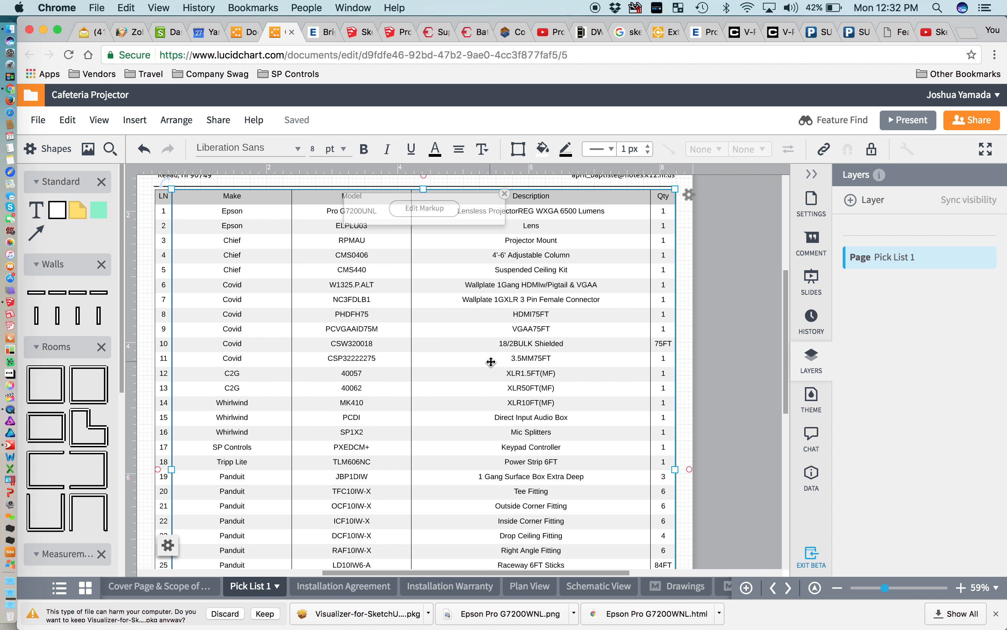
{"action": "scroll", "coordinate": [491, 361], "scroll_direction": "down", "scroll_amount": 1}
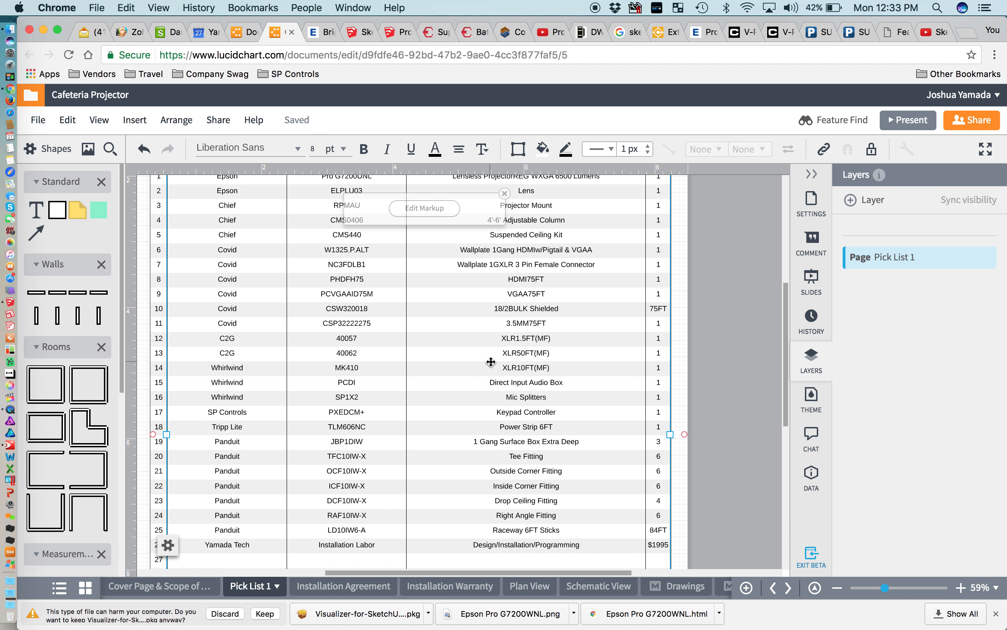
{"action": "scroll", "coordinate": [491, 361], "scroll_direction": "down", "scroll_amount": 1}
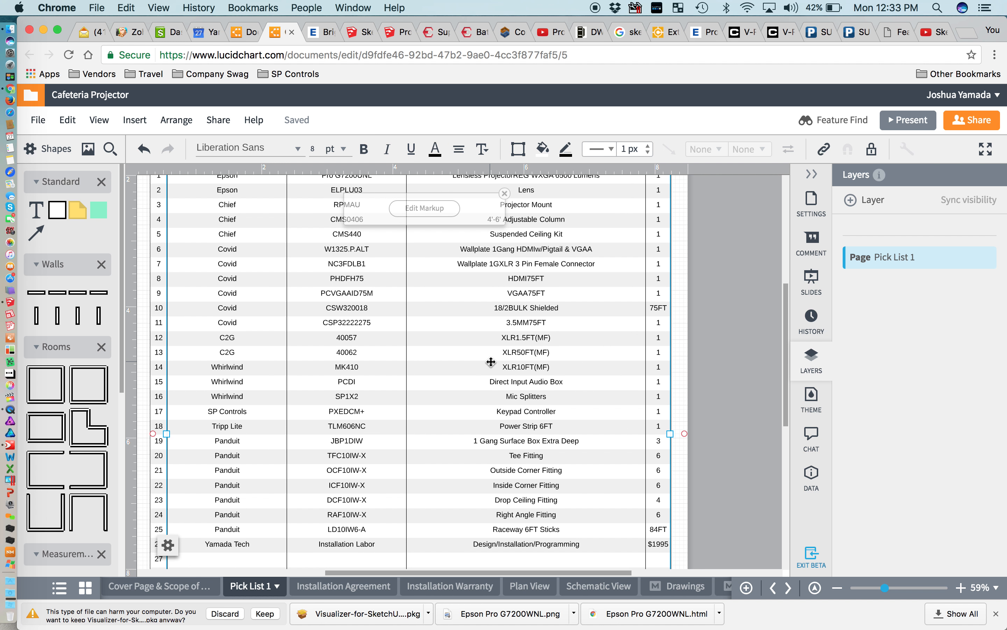
{"action": "scroll", "coordinate": [491, 361], "scroll_direction": "down", "scroll_amount": 1}
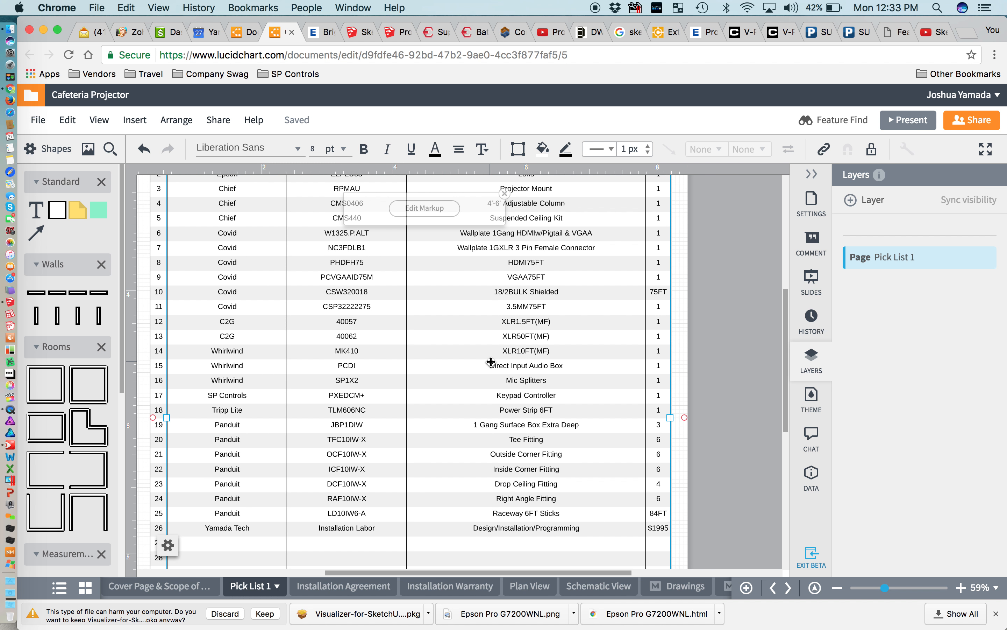
Add a table row after the Panduit raceway sticks: Yamada Tech, Outlet Installation, Materials & Labor for Projector Outlet, $1995
{"action": "scroll", "coordinate": [355, 418], "scroll_direction": "down", "scroll_amount": 5}
{"action": "double_click", "coordinate": [340, 448]}
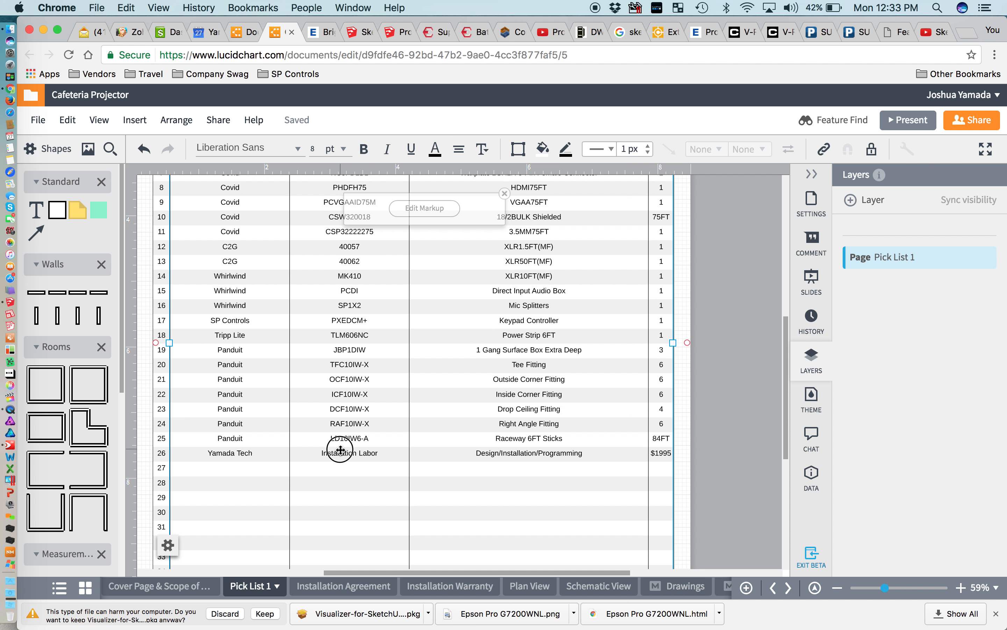
{"action": "left_click", "coordinate": [571, 389]}
{"action": "scroll", "coordinate": [582, 388], "scroll_direction": "down", "scroll_amount": 8}
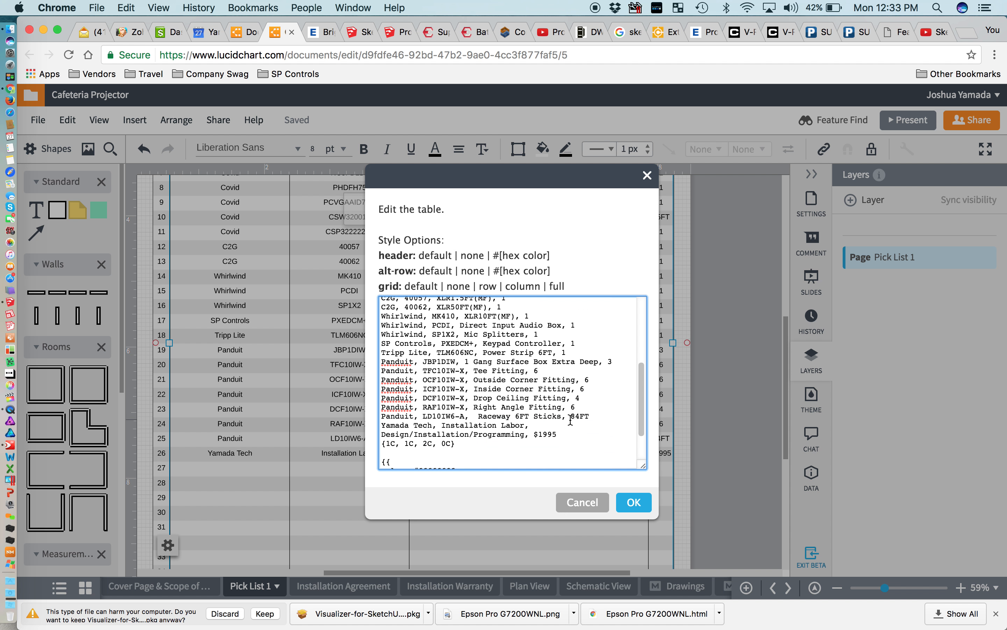
{"action": "left_click", "coordinate": [591, 371]}
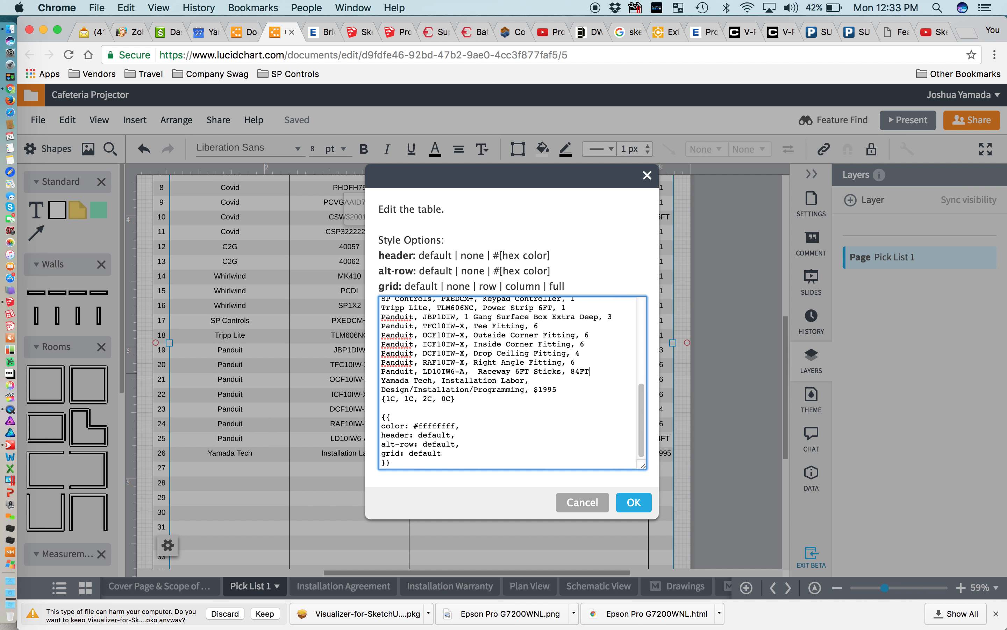
{"action": "key", "text": "Return"}
{"action": "type", "text": "Yamada Tech, Outlet Installation"}
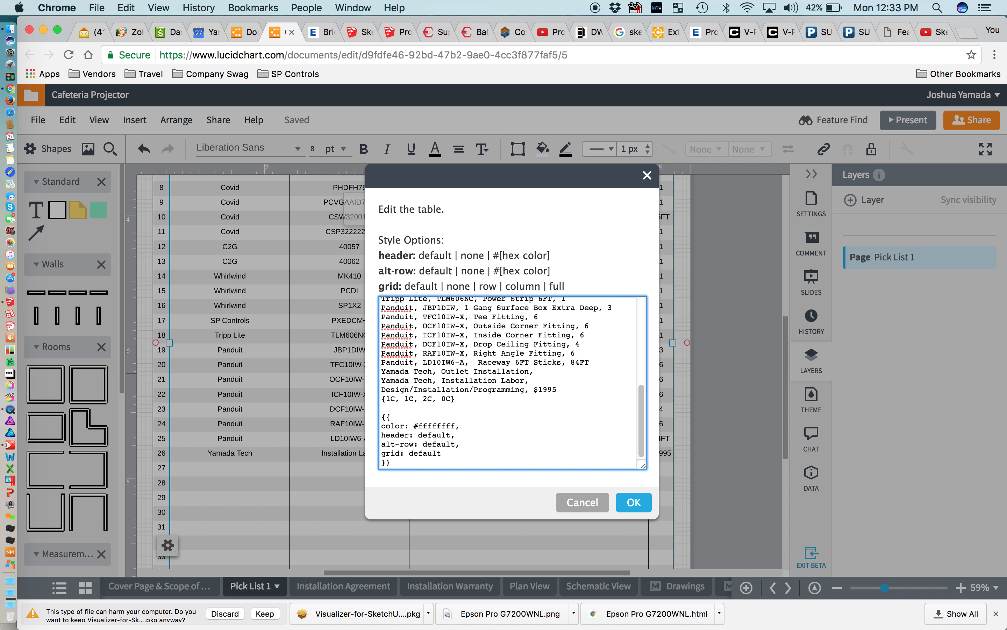
{"action": "type", "text": ", Materials & Labot"}
{"action": "type", "text": " for Projector Outlet, "}
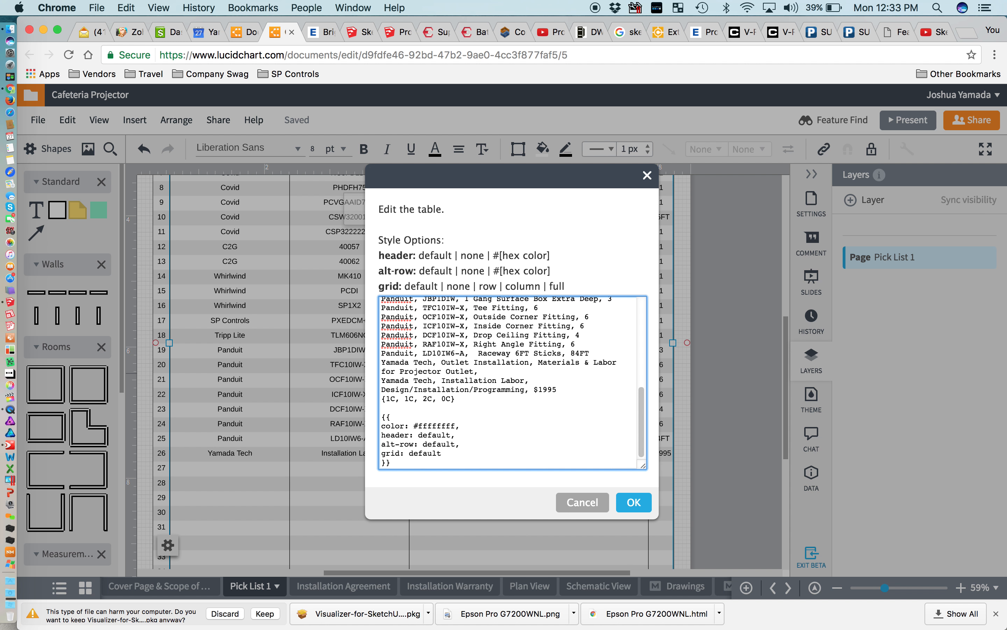
{"action": "type", "text": "$995"}
{"action": "key", "text": "Return"}
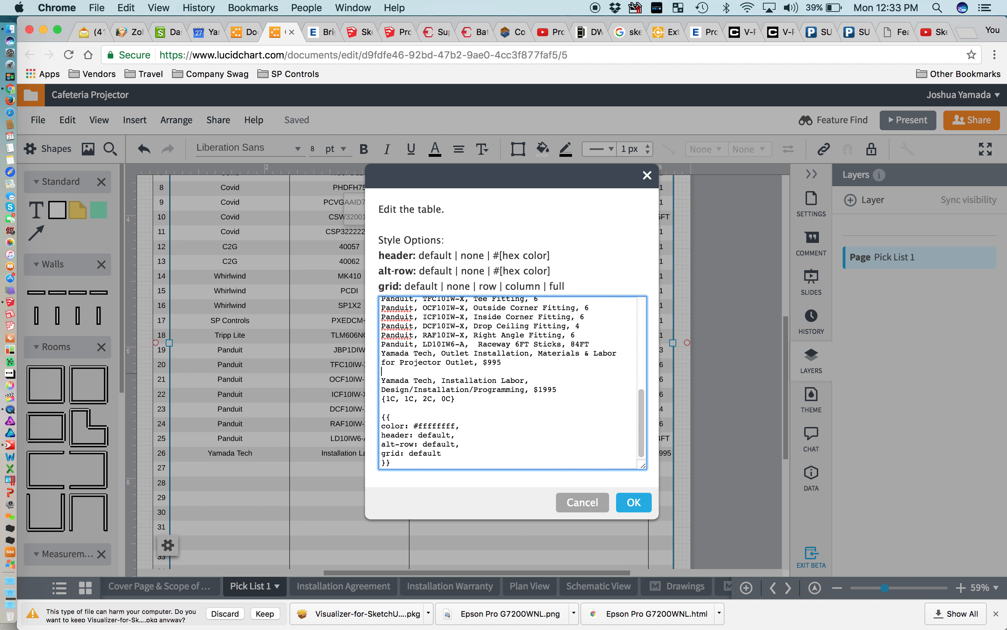
{"action": "key", "text": "BackSpace"}
{"action": "type", "text": "1"}
{"action": "type", "text": "9"}
Add a row below the outlet installation: Yamada Tech, Lift, Lift Rental for projector installation, $3995
{"action": "type", "text": "Yamada TEch"}
{"action": "key", "text": "BackSpace"}
{"action": "key", "text": "BackSpace"}
{"action": "key", "text": "BackSpace"}
{"action": "type", "text": "ech, Lift Rental, "}
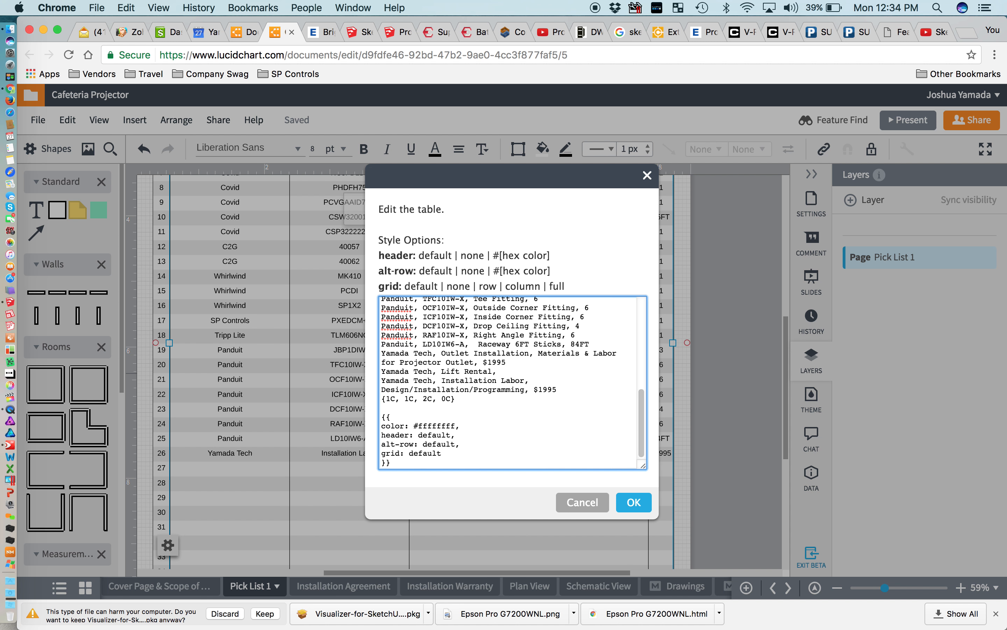
{"action": "type", "text": "Ren"}
{"action": "key", "text": "BackSpace"}
{"action": "key", "text": "BackSpace"}
{"action": "key", "text": "BackSpace"}
{"action": "type", "text": "Lift "}
{"action": "type", "text": "for"}
{"action": "key", "text": "Left"}
{"action": "key", "text": "Left"}
{"action": "key", "text": "Left"}
{"action": "key", "text": "Left"}
{"action": "key", "text": "Left"}
{"action": "key", "text": "Left"}
{"action": "key", "text": "Left"}
{"action": "key", "text": "Left"}
{"action": "key", "text": "Left"}
{"action": "key", "text": "Left"}
{"action": "key", "text": "Left"}
{"action": "key", "text": "BackSpace"}
{"action": "key", "text": "BackSpace"}
{"action": "key", "text": "BackSpace"}
{"action": "key", "text": "BackSpace"}
{"action": "key", "text": "BackSpace"}
{"action": "key", "text": "BackSpace"}
{"action": "key", "text": "BackSpace"}
{"action": "key", "text": "Right"}
{"action": "key", "text": "Right"}
{"action": "key", "text": "Right"}
{"action": "key", "text": "Right"}
{"action": "key", "text": "Right"}
{"action": "type", "text": "Rental for projector installation, "}
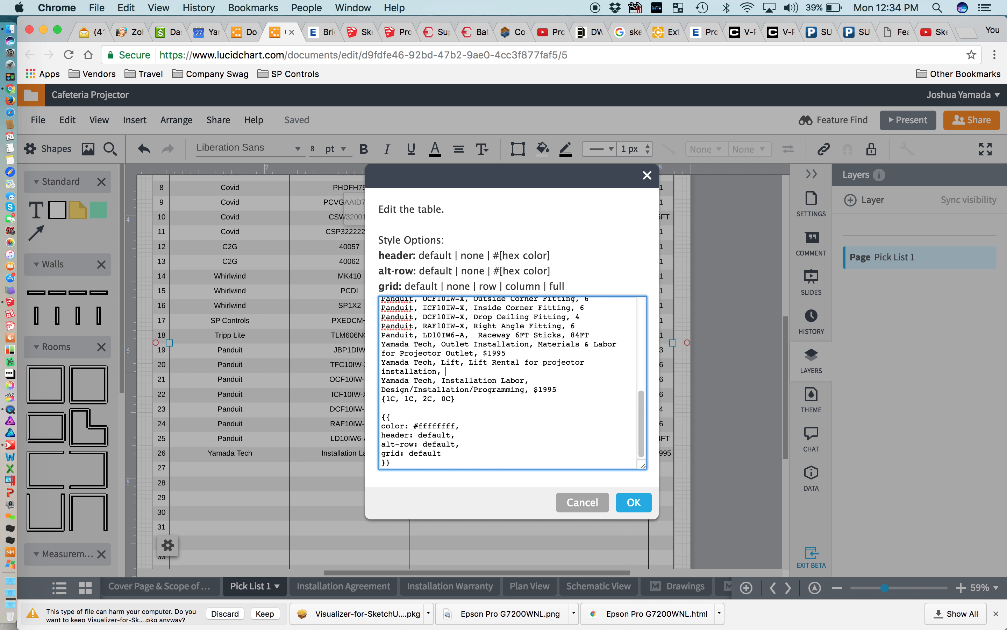
{"action": "type", "text": "$3995"}
Keep the installation labor row unedited and apply the edited markup to the pick list table
{"action": "left_click", "coordinate": [546, 390]}
{"action": "left_click", "coordinate": [538, 389]}
{"action": "left_click", "coordinate": [937, 7]}
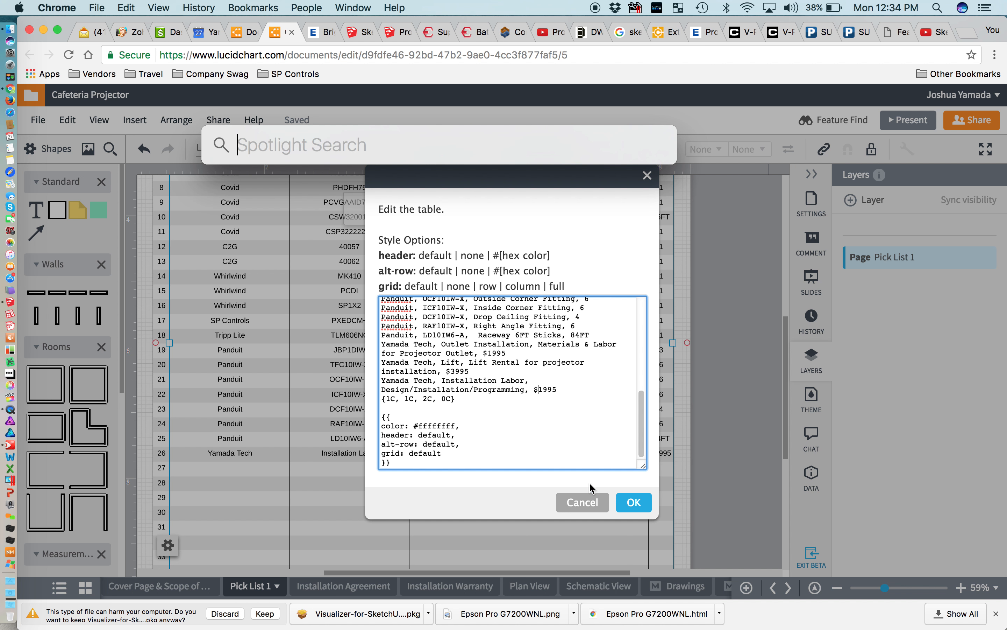
{"action": "left_click", "coordinate": [553, 399]}
{"action": "left_click", "coordinate": [634, 503]}
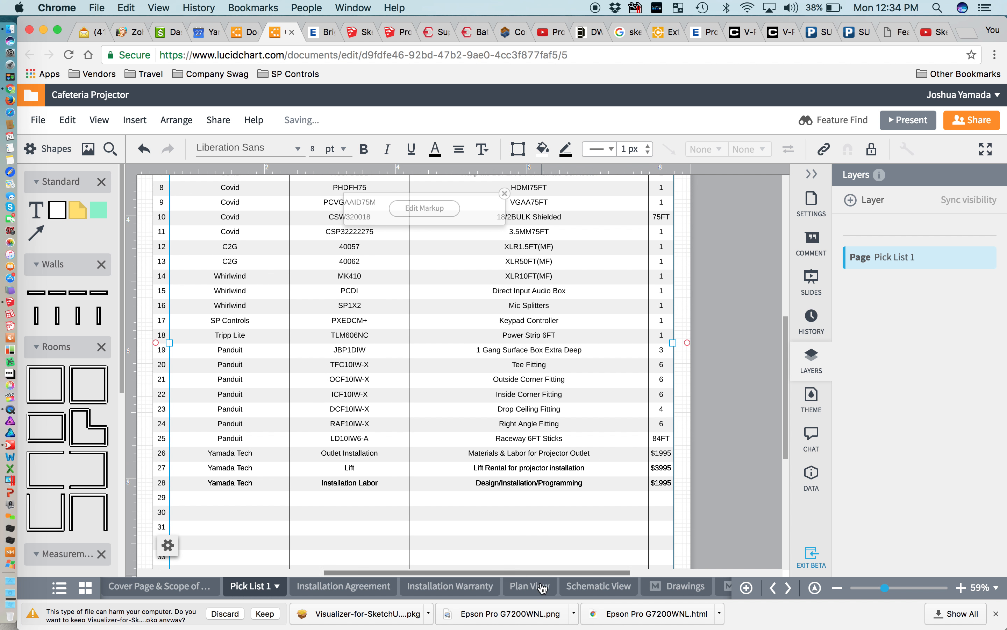
Review the Schematic View, Cover Page & Scope of Work, Pick List 1 and Plan View pages of the document
{"action": "left_click", "coordinate": [591, 587]}
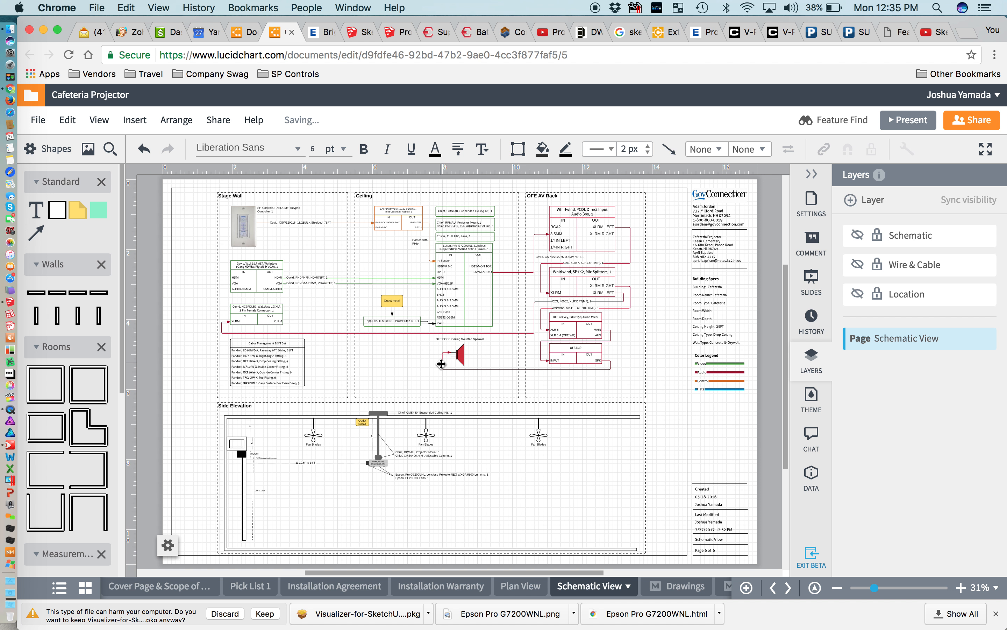
{"action": "scroll", "coordinate": [441, 363], "scroll_direction": "up", "scroll_amount": 1}
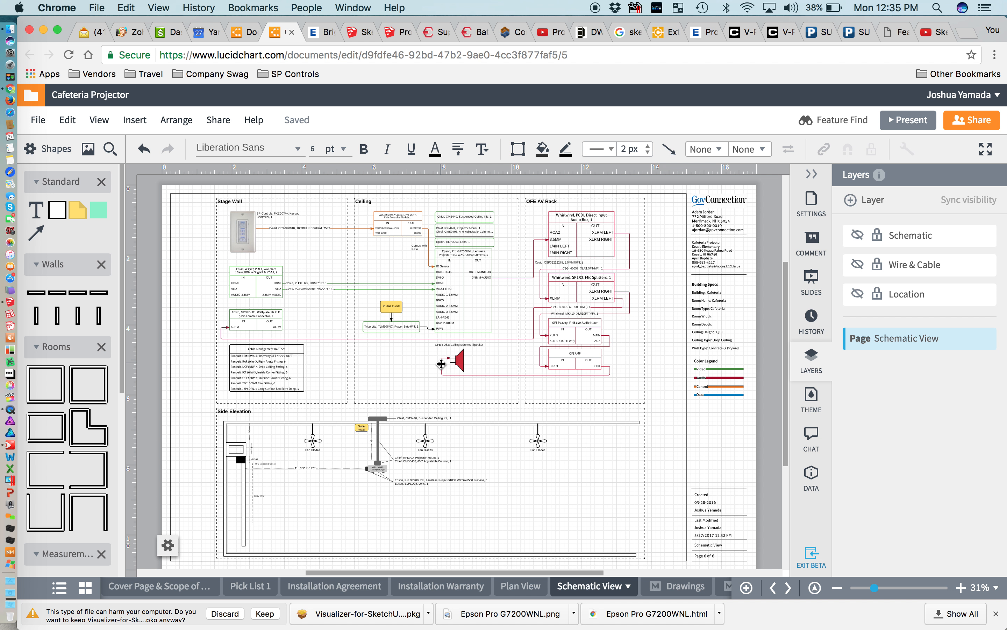
{"action": "left_click", "coordinate": [466, 234]}
{"action": "left_click", "coordinate": [482, 328]}
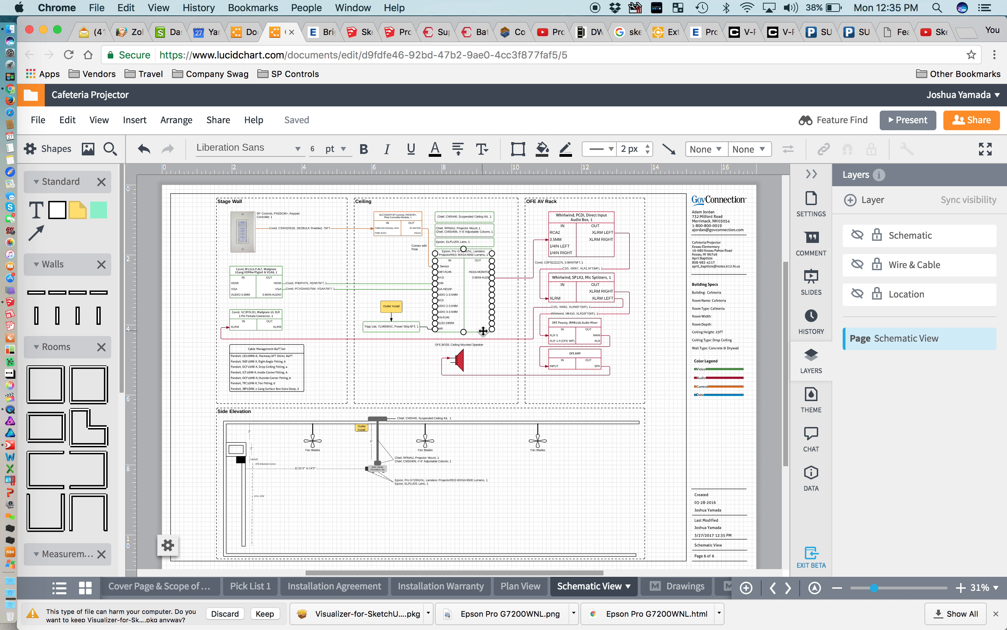
{"action": "key", "text": "ctrl+Left"}
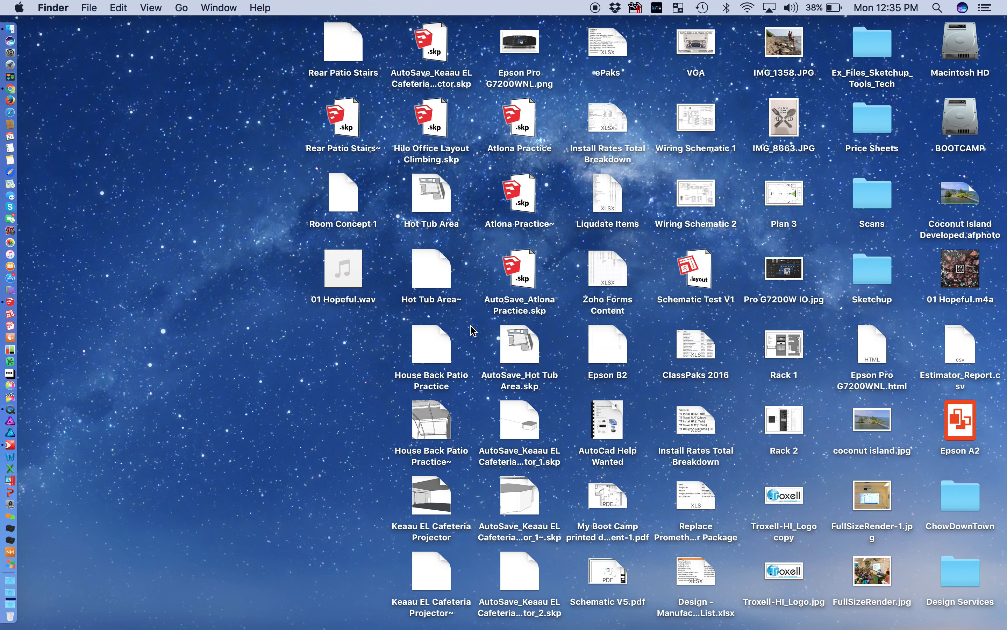
{"action": "key", "text": "ctrl+Right"}
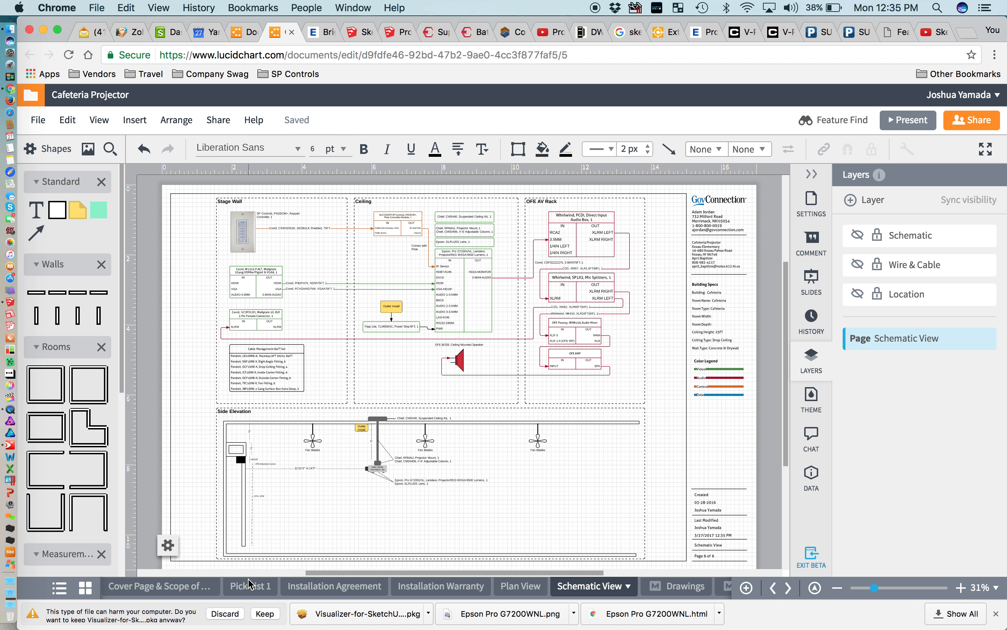
{"action": "left_click", "coordinate": [203, 587]}
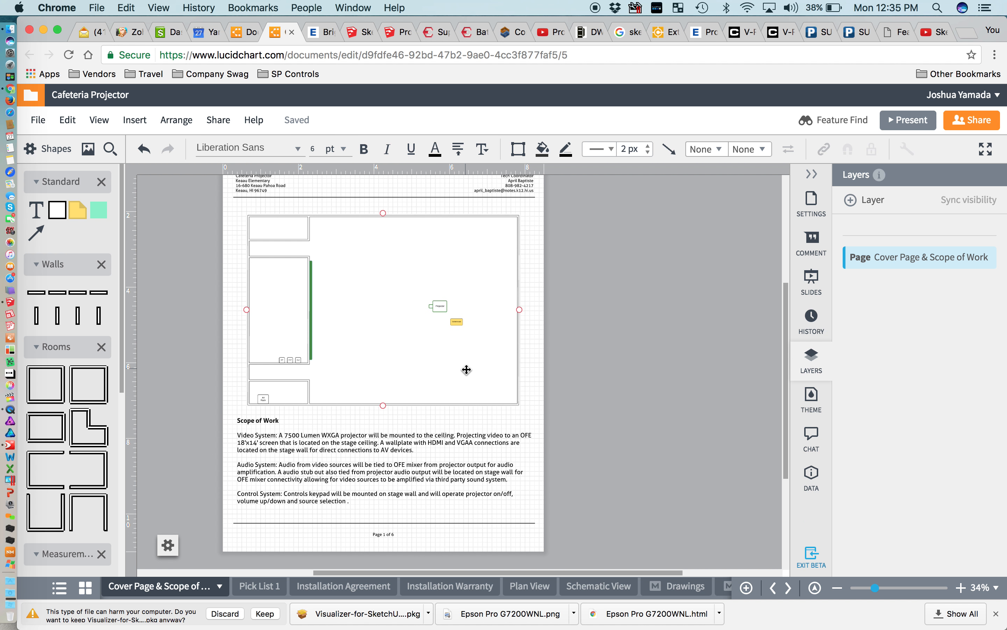
{"action": "left_click", "coordinate": [265, 584]}
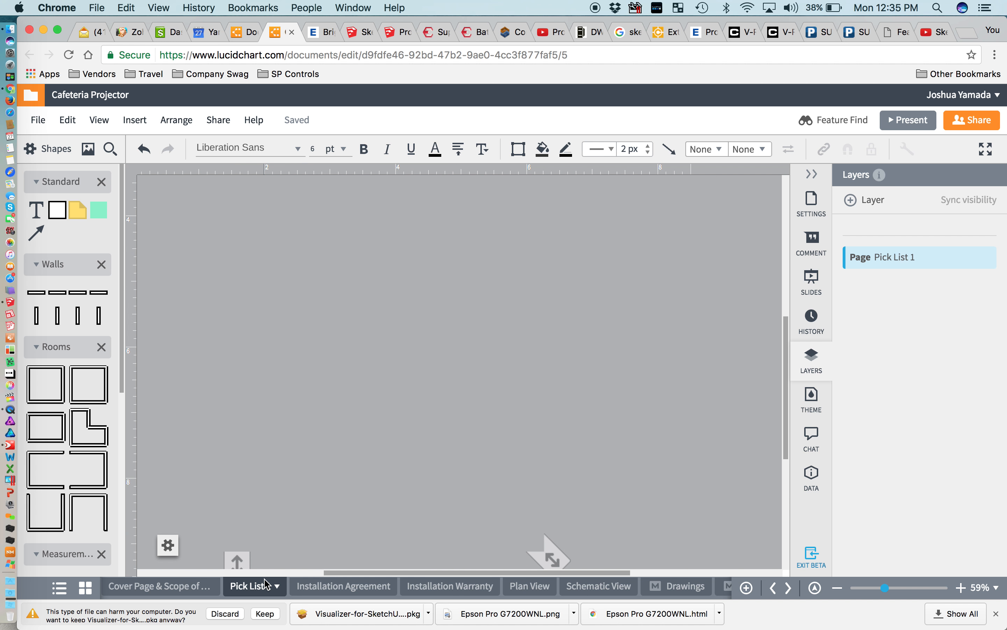
{"action": "left_click", "coordinate": [539, 590]}
{"action": "left_click", "coordinate": [595, 588]}
{"action": "left_click", "coordinate": [511, 587]}
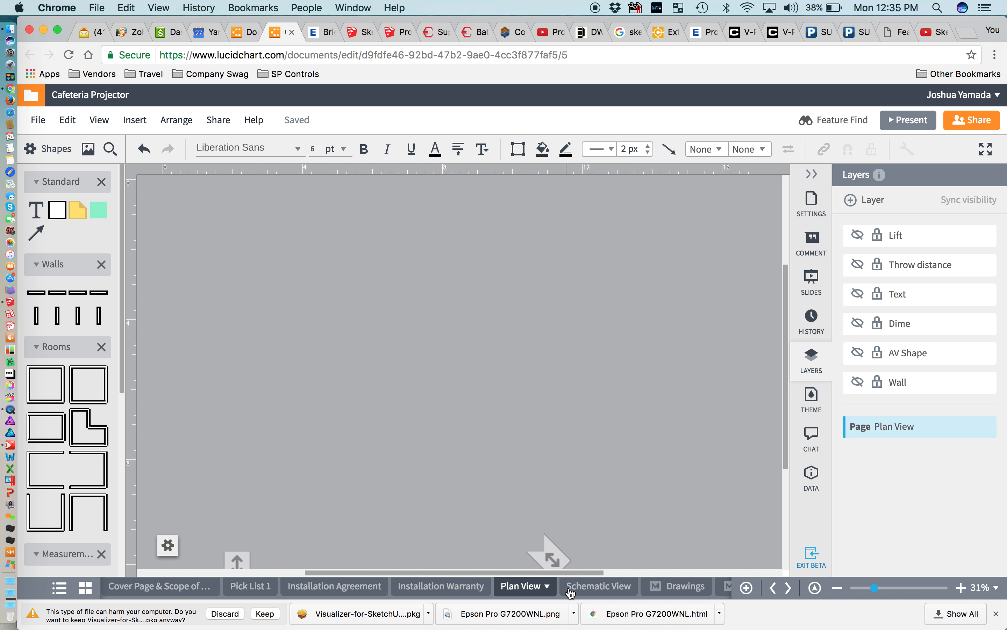
{"action": "left_click", "coordinate": [570, 588]}
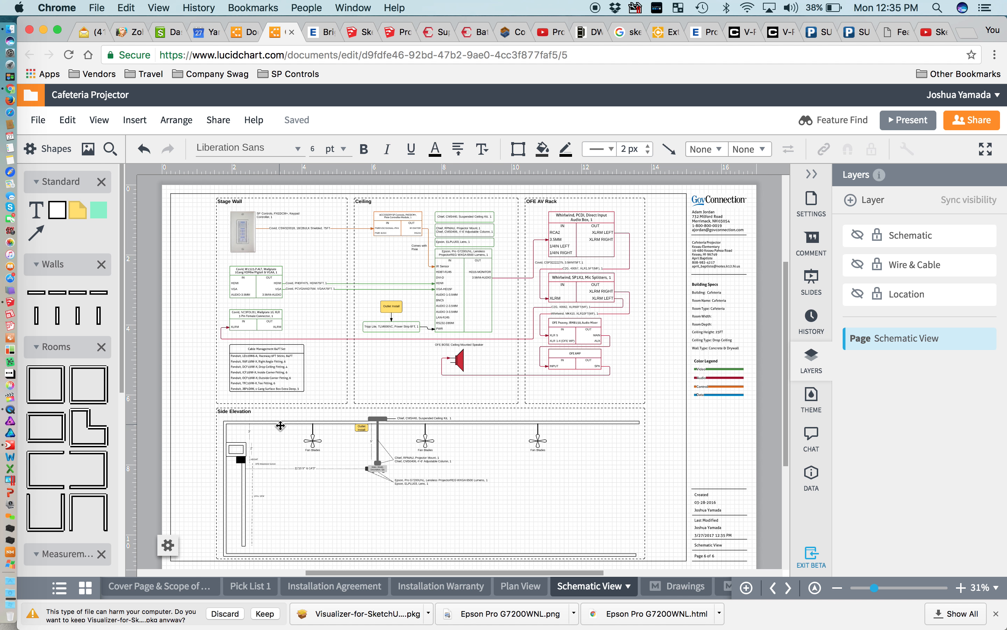
Hide the section frames of the Location layer on the Schematic View page and copy the entire side elevation drawing
{"action": "left_click", "coordinate": [882, 294]}
{"action": "left_click", "coordinate": [852, 296]}
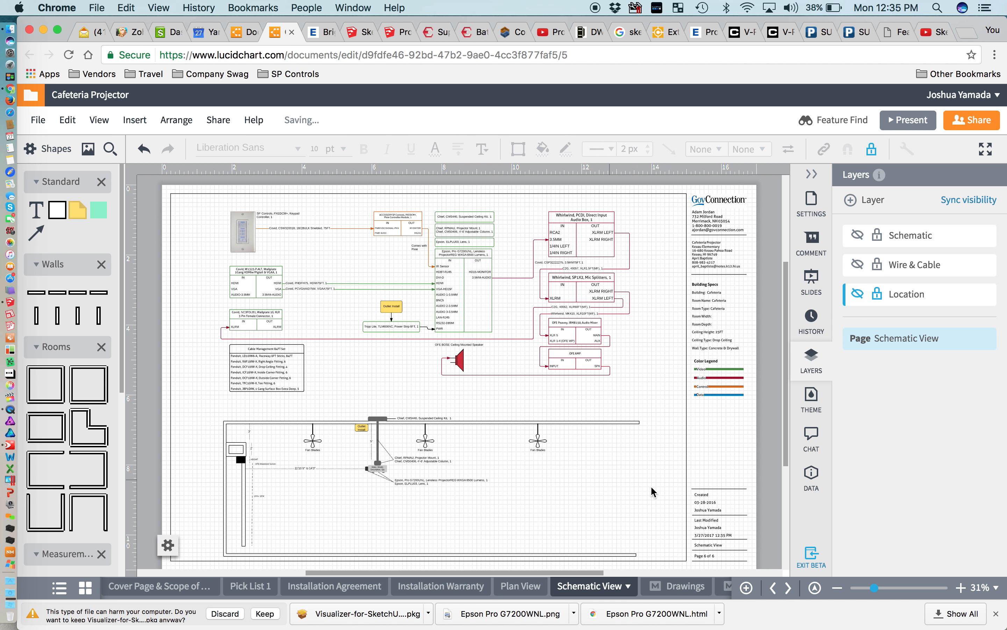
{"action": "left_click_drag", "start_coordinate": [207, 413], "coordinate": [702, 464]}
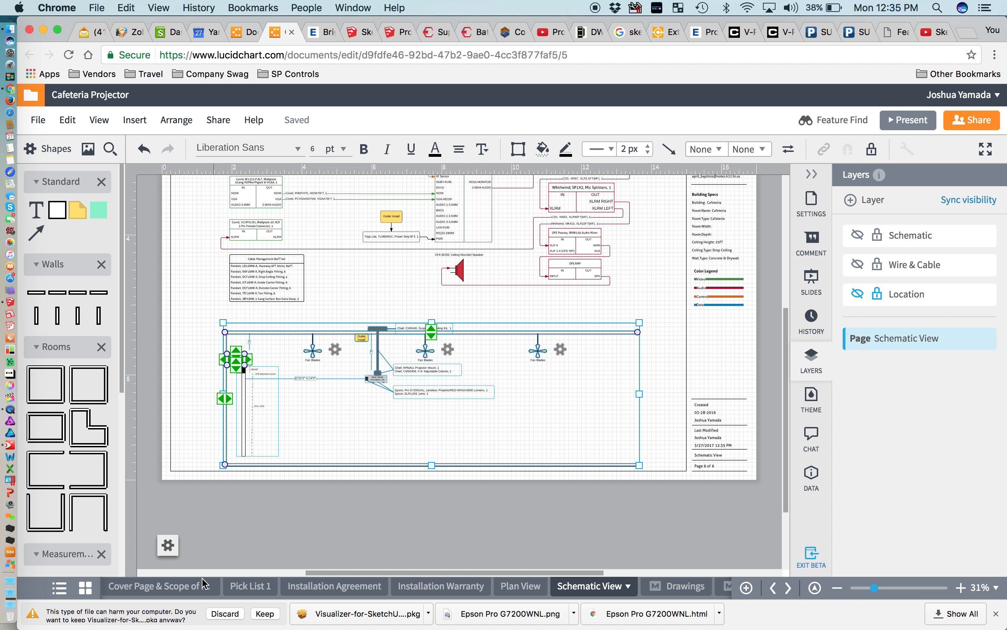
Shrink the floor plan image on the Cover Page & Scope of Work page to about 4 in wide, keeping its upper corner in place
{"action": "left_click", "coordinate": [188, 587]}
{"action": "left_click", "coordinate": [395, 295]}
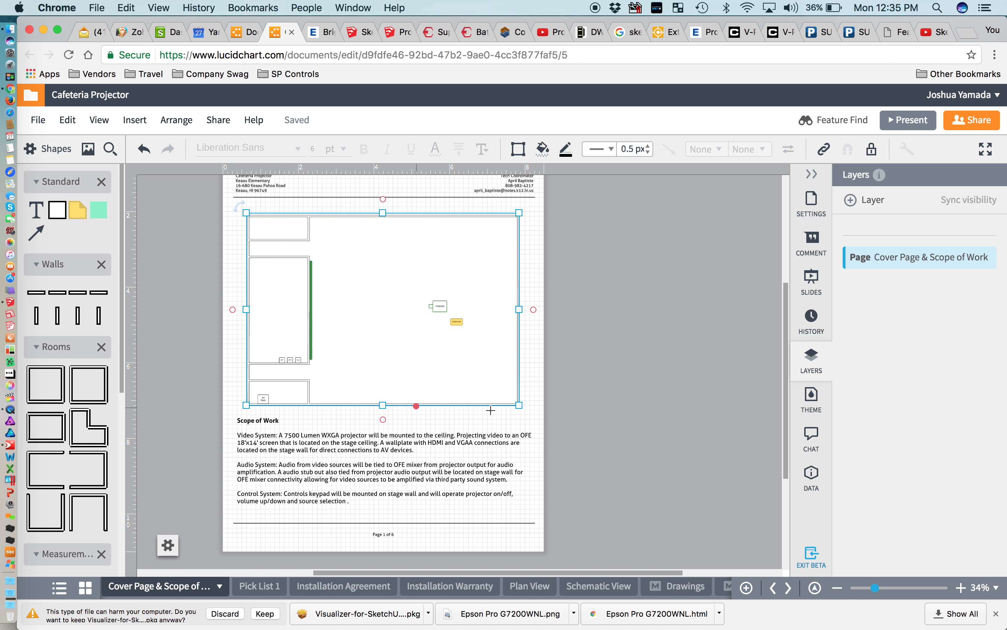
{"action": "left_click_drag", "start_coordinate": [519, 405], "coordinate": [394, 318]}
Try to place the copied side elevation above the floor plan on the cover page and scale it to the page width
{"action": "left_click_drag", "start_coordinate": [356, 267], "coordinate": [405, 362]}
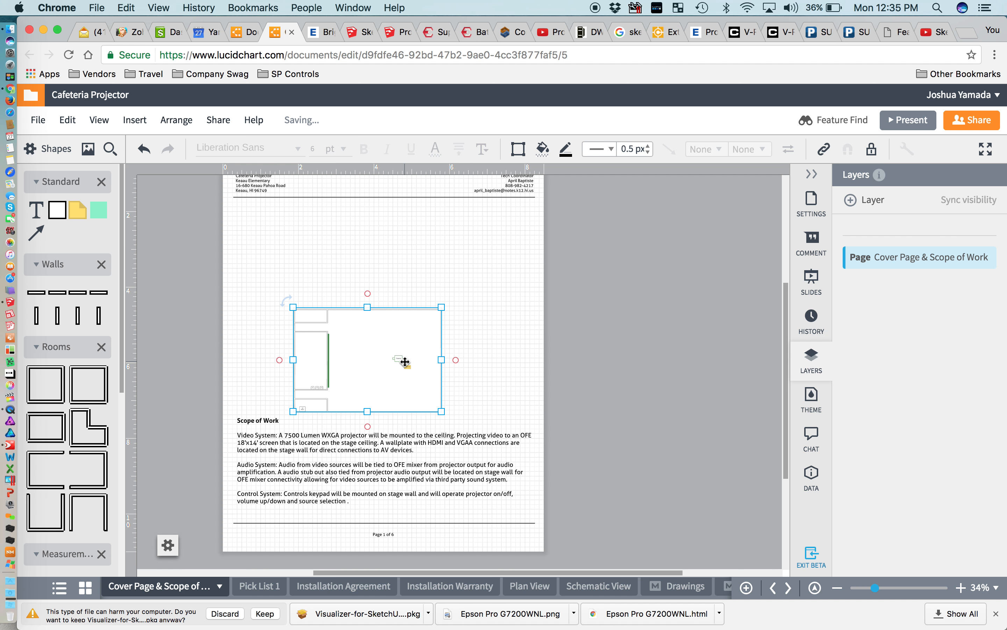
{"action": "key", "text": "super+v"}
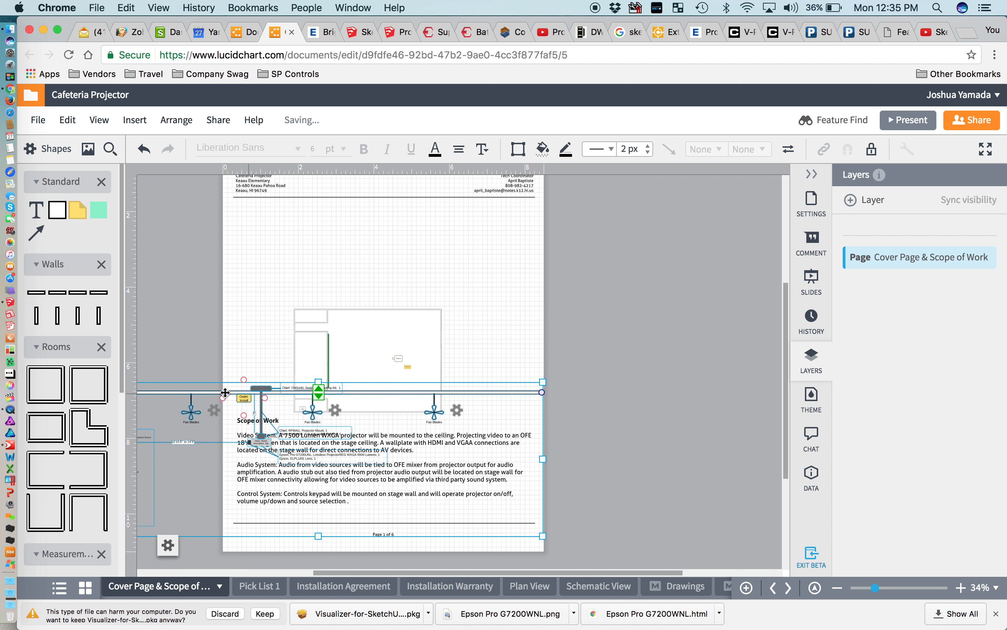
{"action": "left_click_drag", "start_coordinate": [199, 392], "coordinate": [336, 243]}
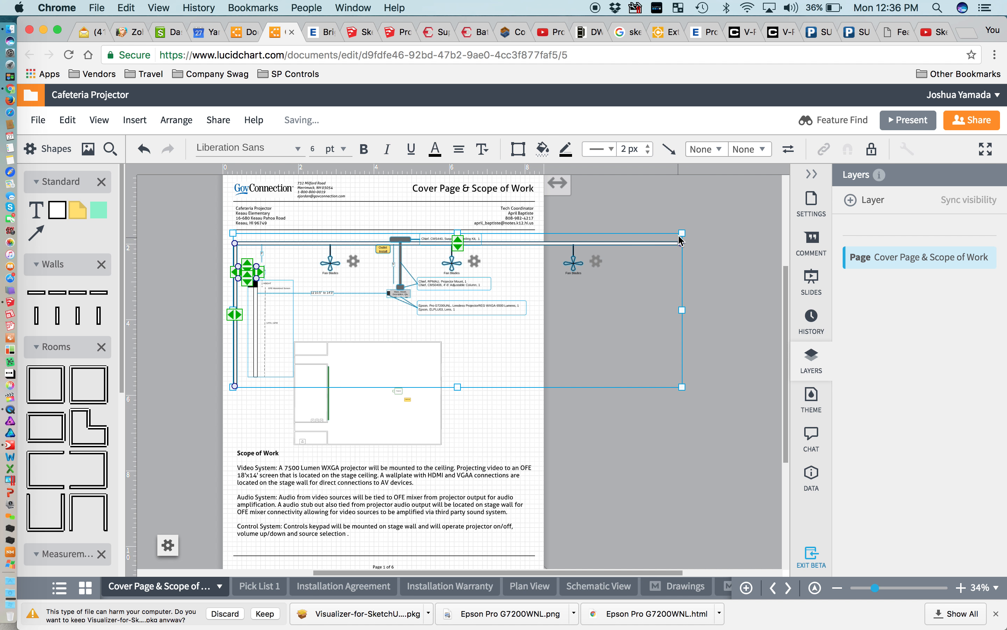
{"action": "left_click_drag", "start_coordinate": [682, 233], "coordinate": [547, 263]}
Undo the scaling, moving and pasting of the side elevation and the move of the floor plan
{"action": "key", "text": "super+z"}
{"action": "key", "text": "super+z"}
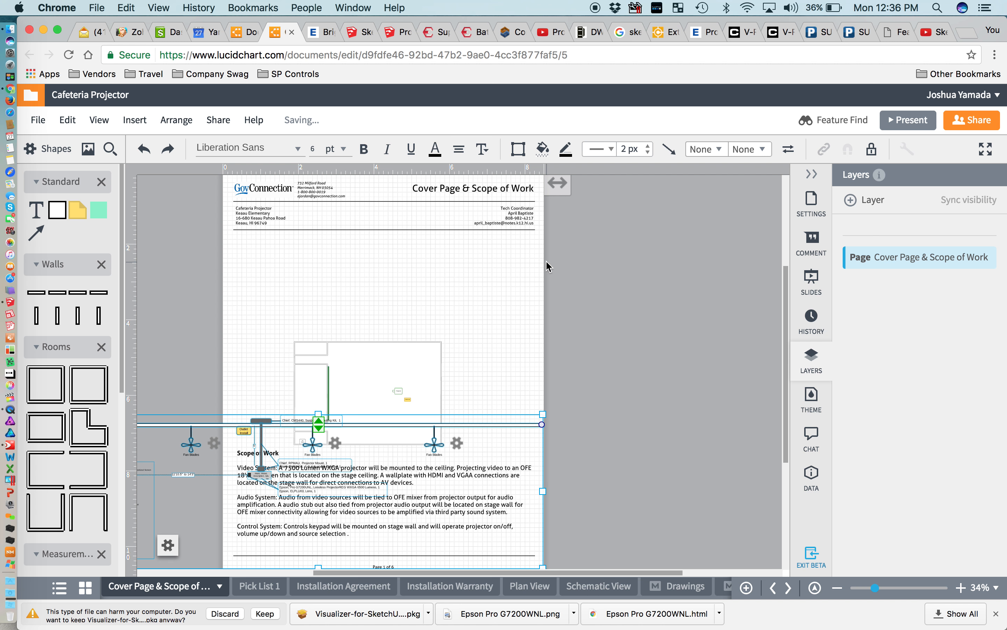
{"action": "key", "text": "super+z"}
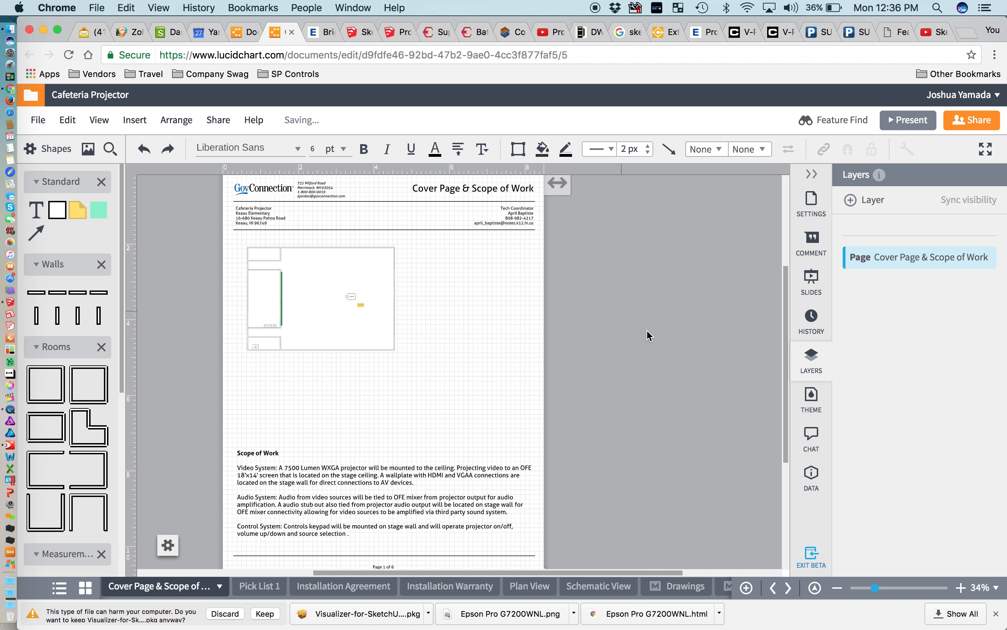
Return to the Schematic View page and turn off its grid in the page settings
{"action": "left_click", "coordinate": [582, 588]}
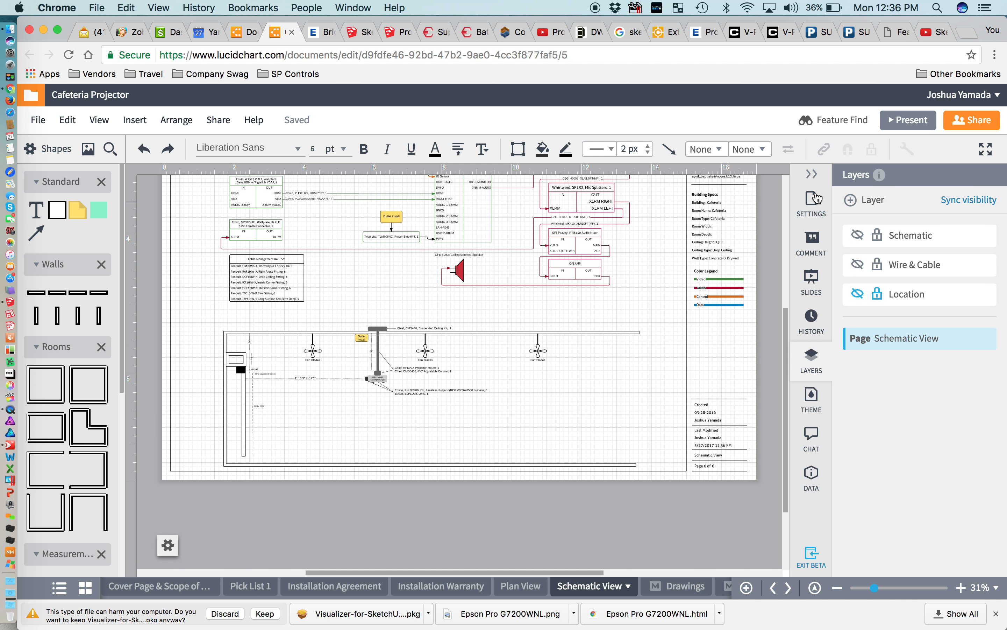
{"action": "left_click", "coordinate": [814, 206]}
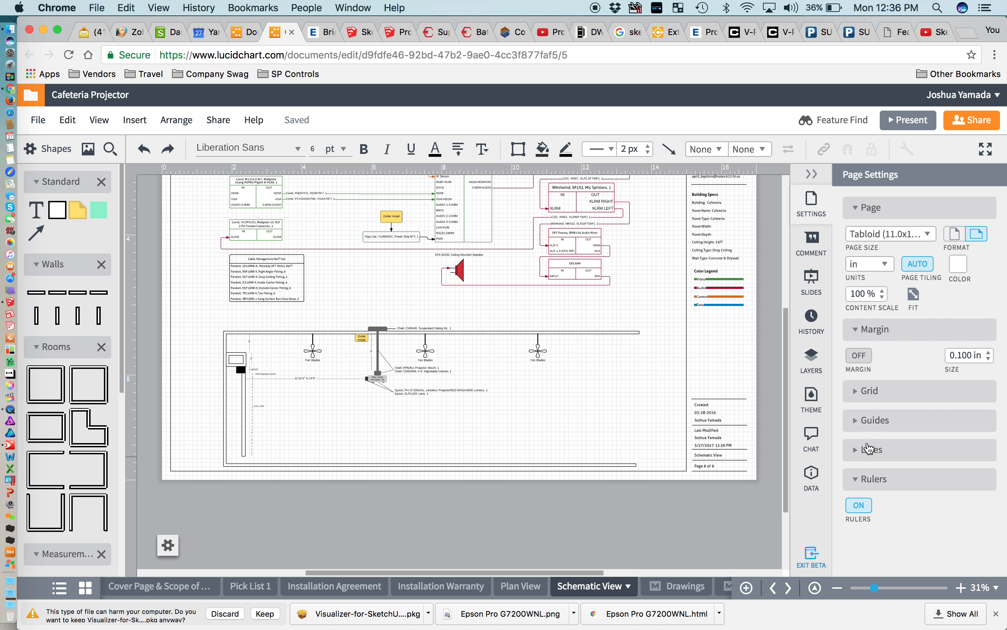
{"action": "left_click", "coordinate": [878, 391]}
{"action": "left_click", "coordinate": [862, 418]}
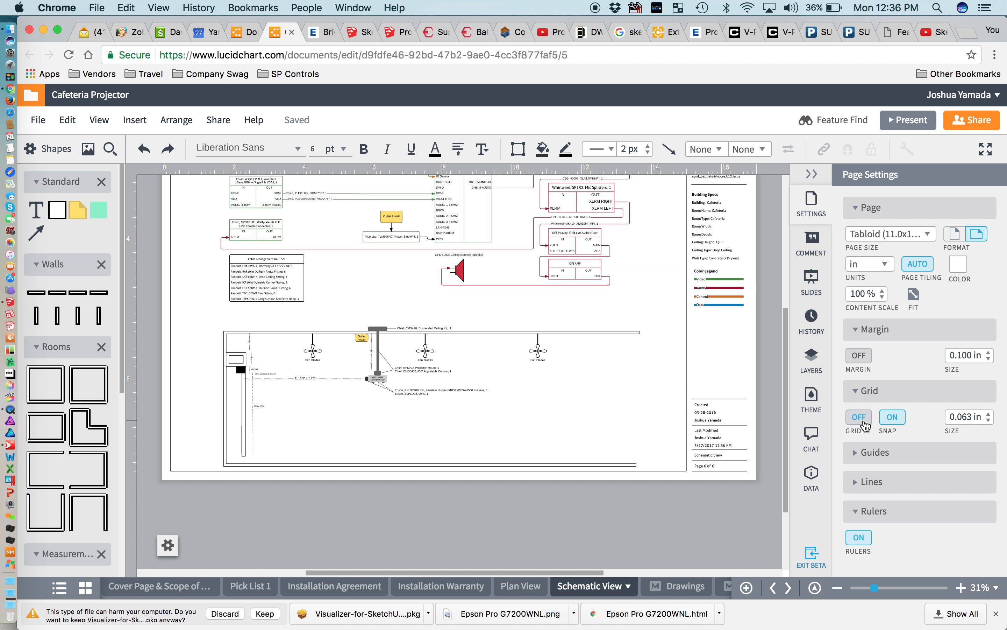
Enlarge the side elevation in view and capture it as a screen selection with the Grab app
{"action": "scroll", "coordinate": [356, 345], "scroll_direction": "up", "scroll_amount": 5}
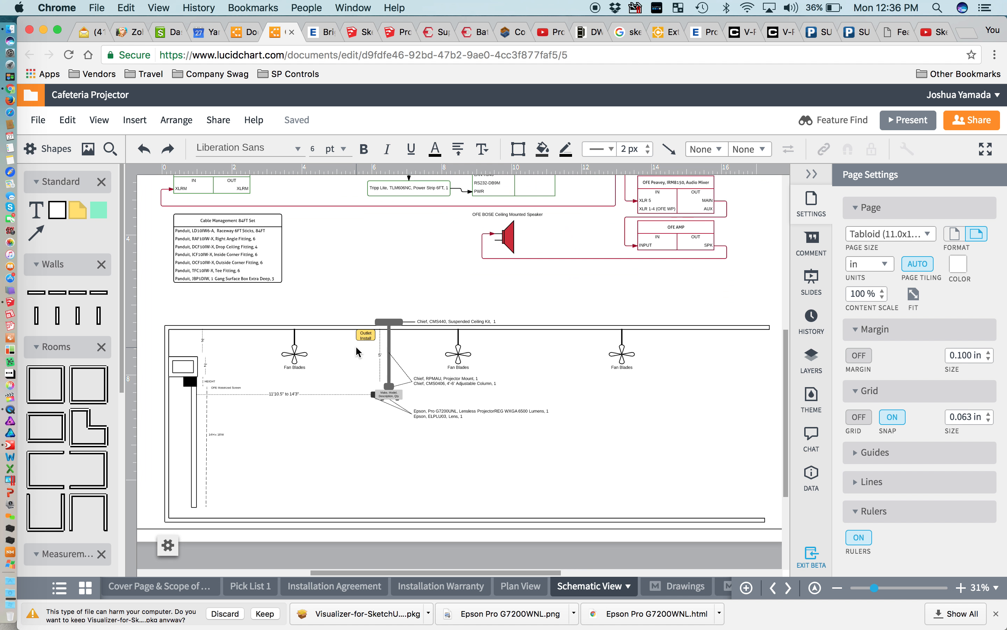
{"action": "scroll", "coordinate": [356, 345], "scroll_direction": "down", "scroll_amount": 2}
{"action": "scroll", "coordinate": [356, 346], "scroll_direction": "left", "scroll_amount": 2}
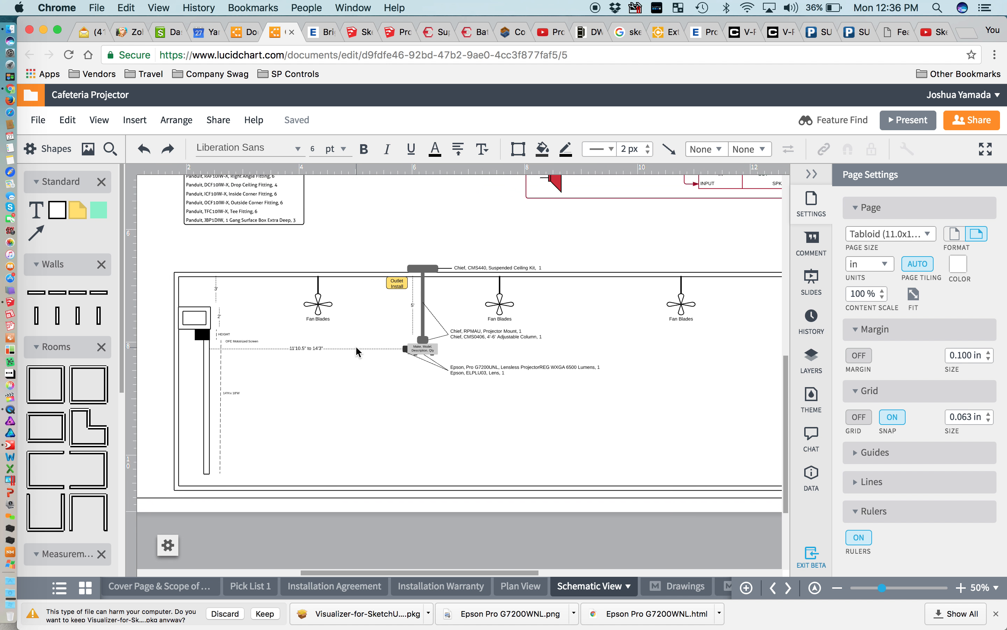
{"action": "scroll", "coordinate": [356, 345], "scroll_direction": "down", "scroll_amount": 1}
{"action": "scroll", "coordinate": [356, 344], "scroll_direction": "up", "scroll_amount": 1}
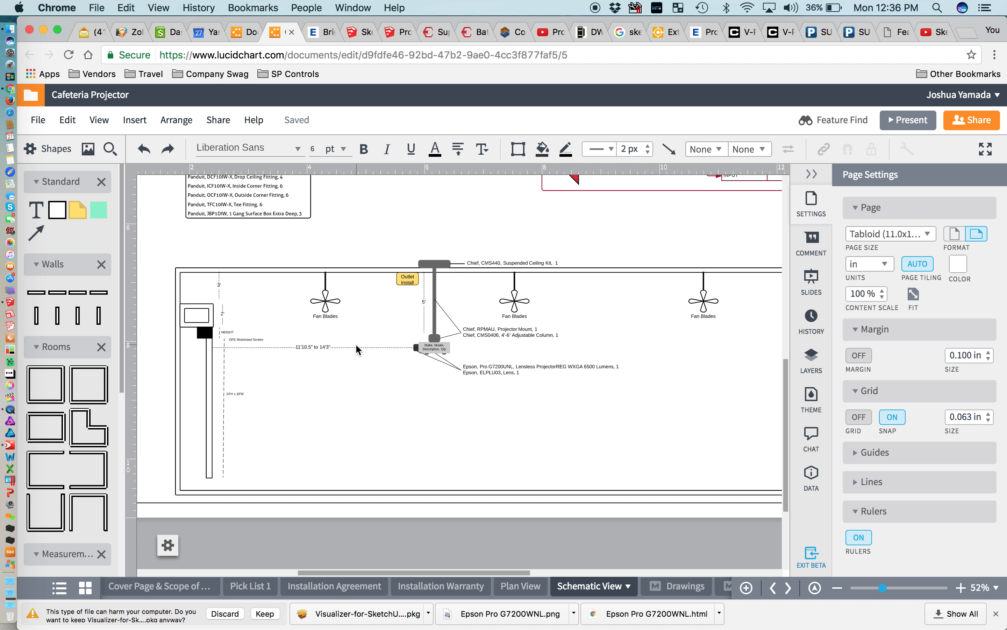
{"action": "left_click", "coordinate": [941, 7]}
{"action": "type", "text": "grab"}
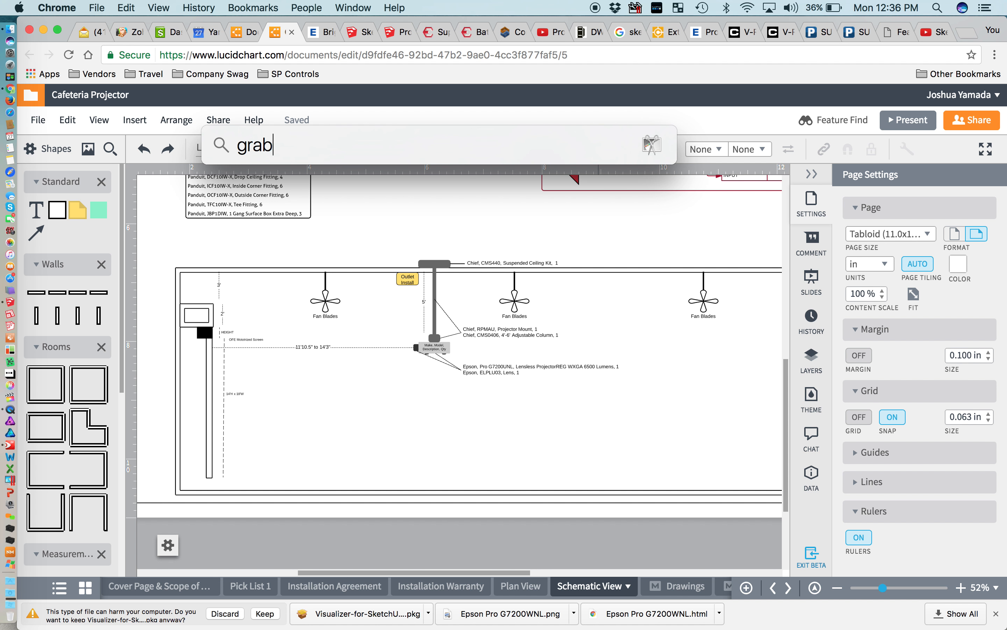
{"action": "key", "text": "Return"}
{"action": "left_click", "coordinate": [157, 7]}
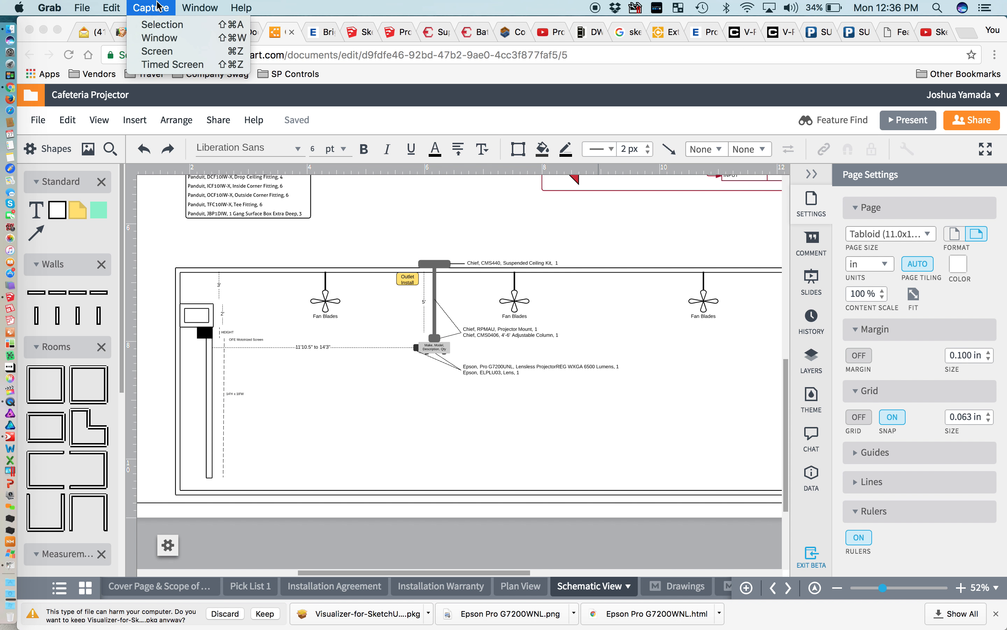
{"action": "left_click", "coordinate": [161, 25]}
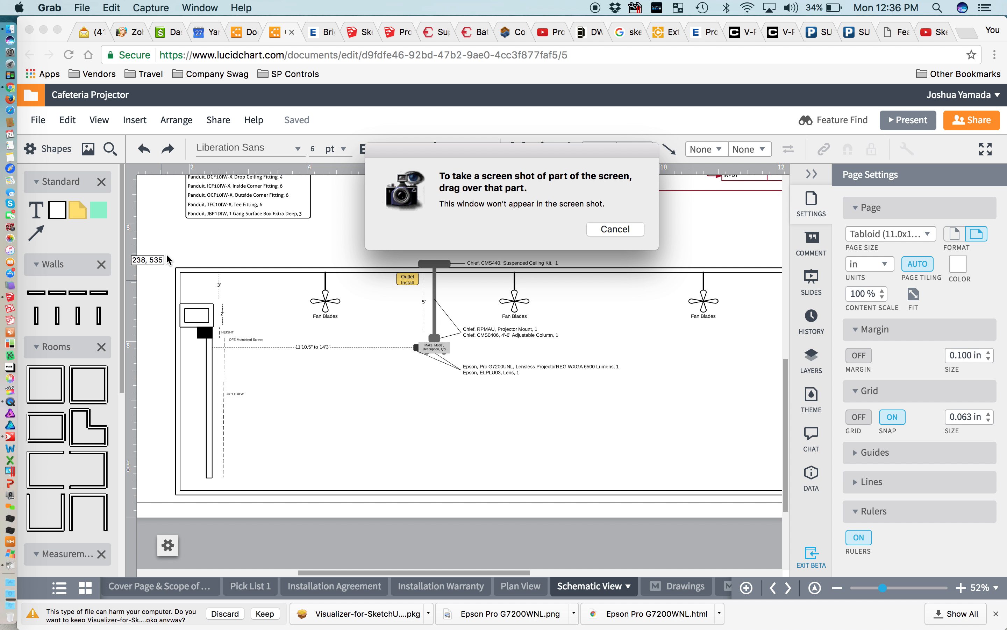
{"action": "left_click_drag", "start_coordinate": [166, 250], "coordinate": [769, 503]}
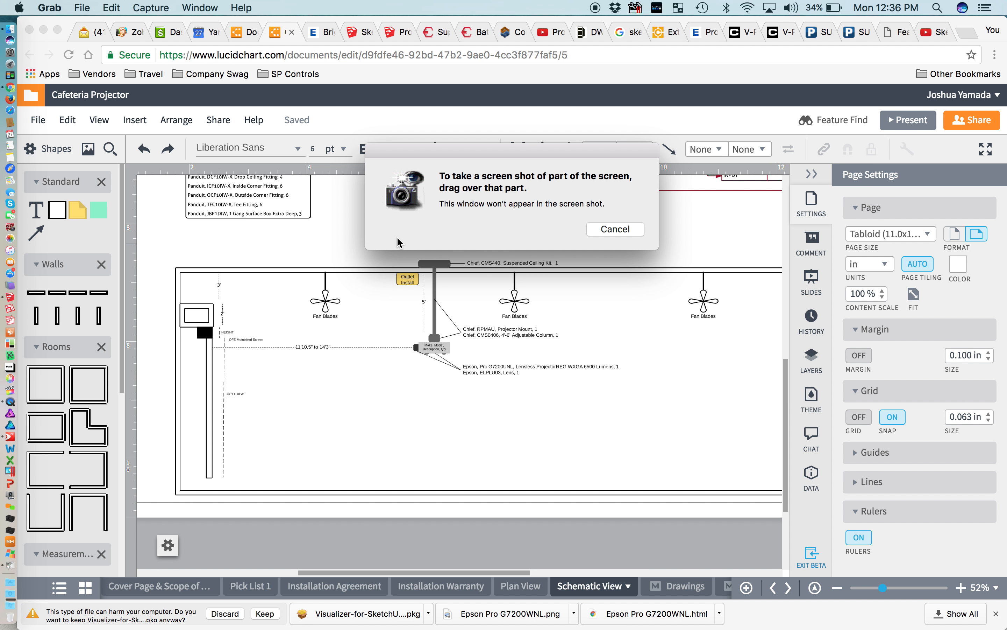
Copy the captured side elevation image from Grab and return to the Cover Page & Scope of Work page in Lucidchart
{"action": "left_click", "coordinate": [119, 7]}
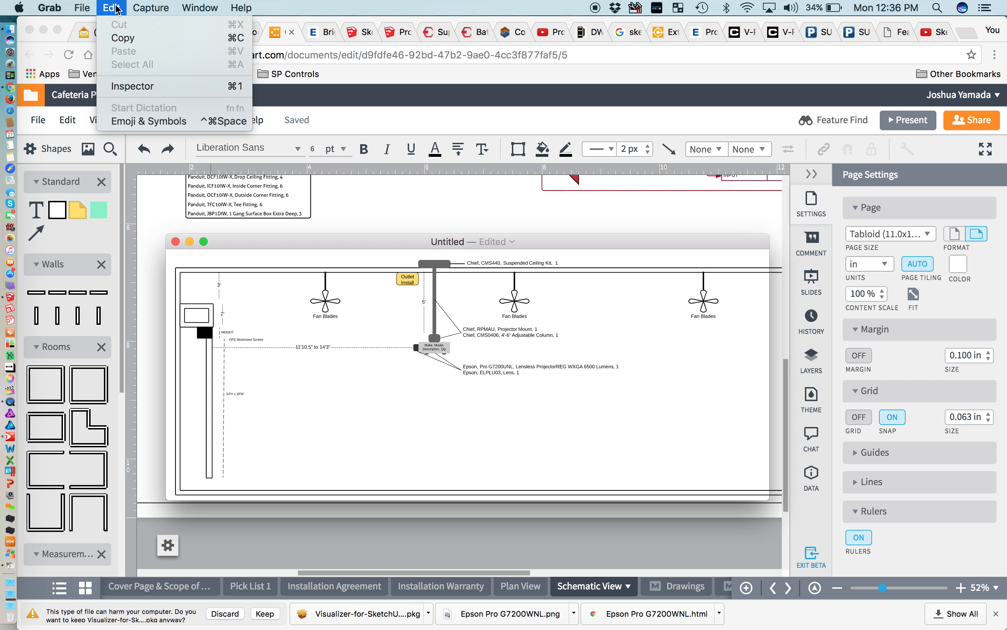
{"action": "left_click", "coordinate": [123, 38]}
{"action": "left_click", "coordinate": [139, 591]}
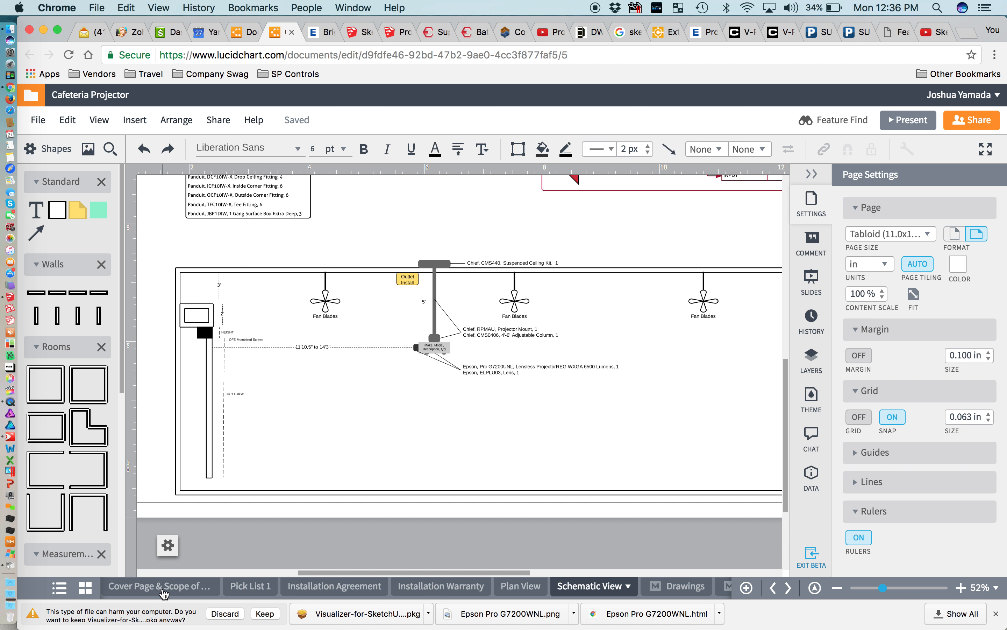
{"action": "left_click", "coordinate": [164, 589]}
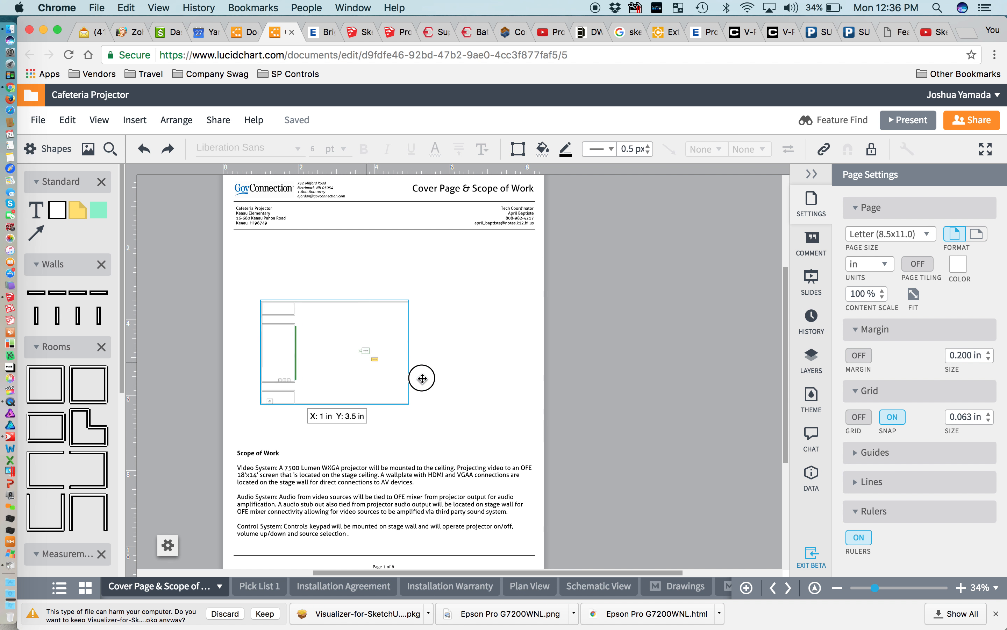